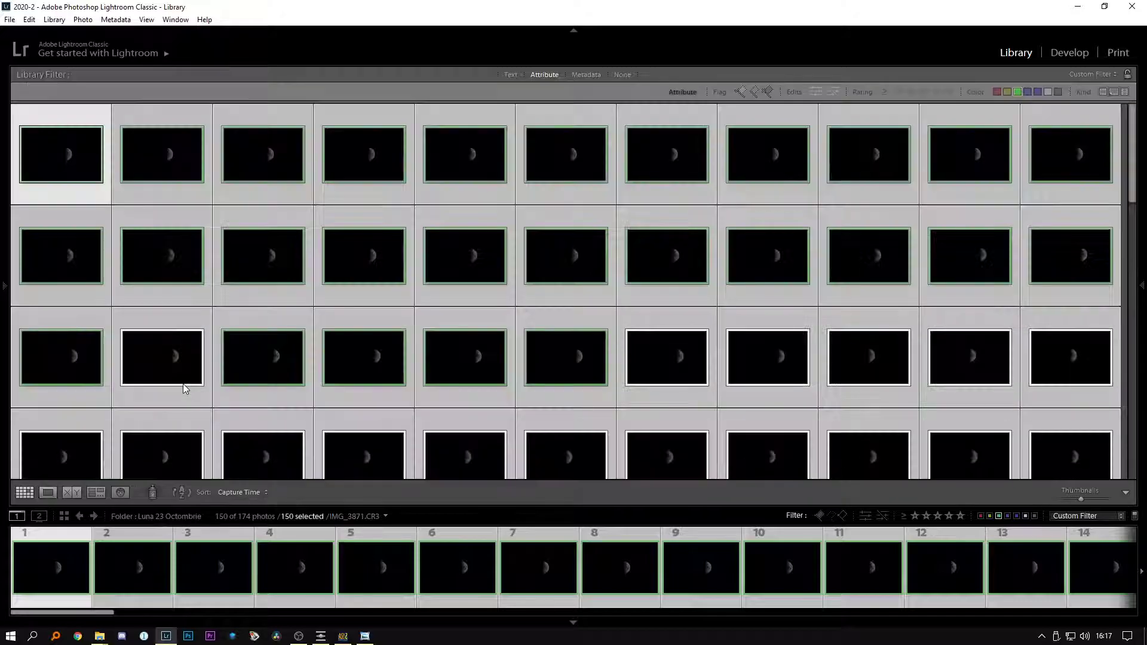
Open the first moon photo, IMG_3871.CR3, and examine the lunar surface up close
{"action": "scroll", "coordinate": [537, 418], "scroll_direction": "down", "scroll_amount": 1}
{"action": "scroll", "coordinate": [705, 426], "scroll_direction": "up", "scroll_amount": 1}
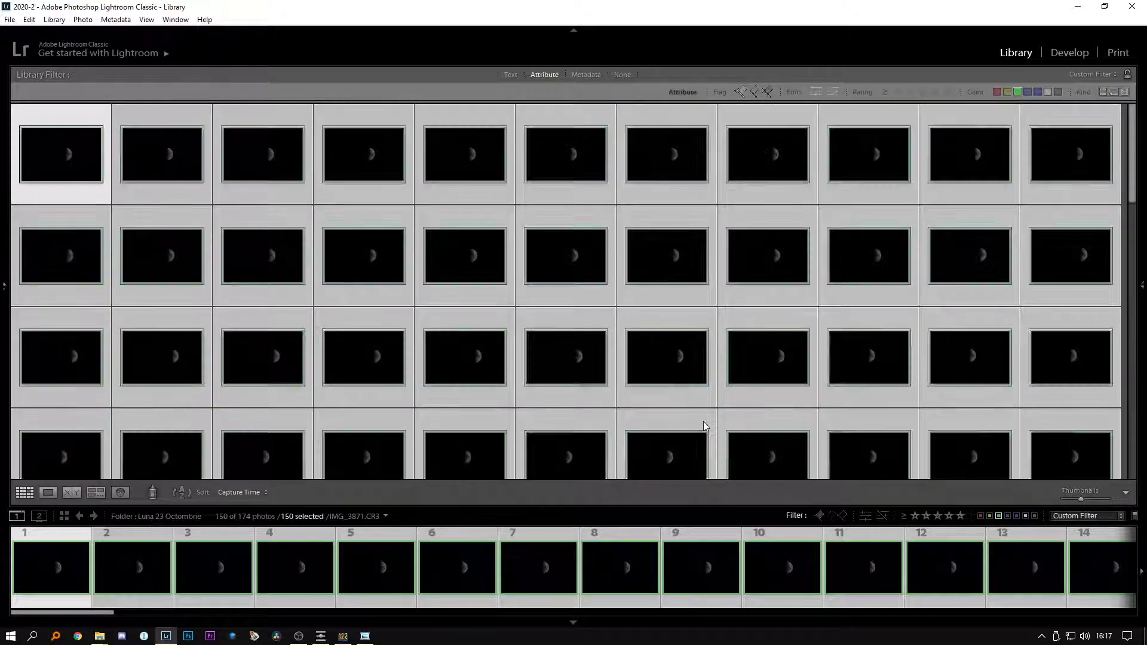
{"action": "double_click", "coordinate": [69, 151]}
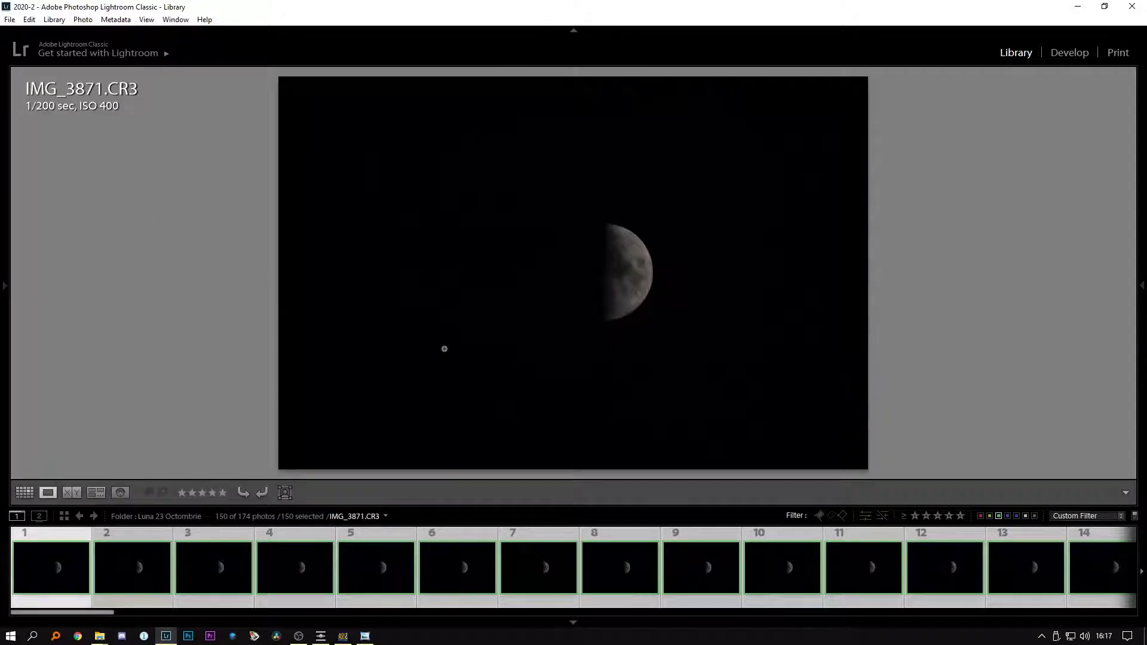
{"action": "left_click", "coordinate": [635, 273]}
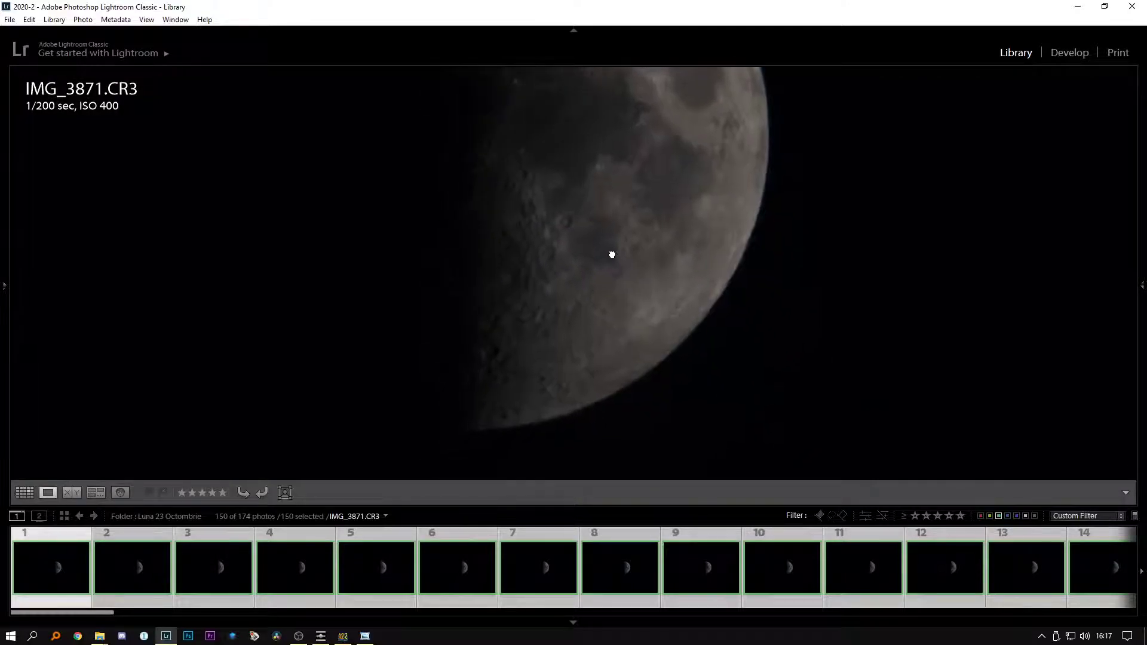
{"action": "left_click_drag", "start_coordinate": [580, 409], "coordinate": [679, 446]}
{"action": "left_click_drag", "start_coordinate": [558, 243], "coordinate": [564, 297]}
{"action": "left_click_drag", "start_coordinate": [473, 382], "coordinate": [645, 433]}
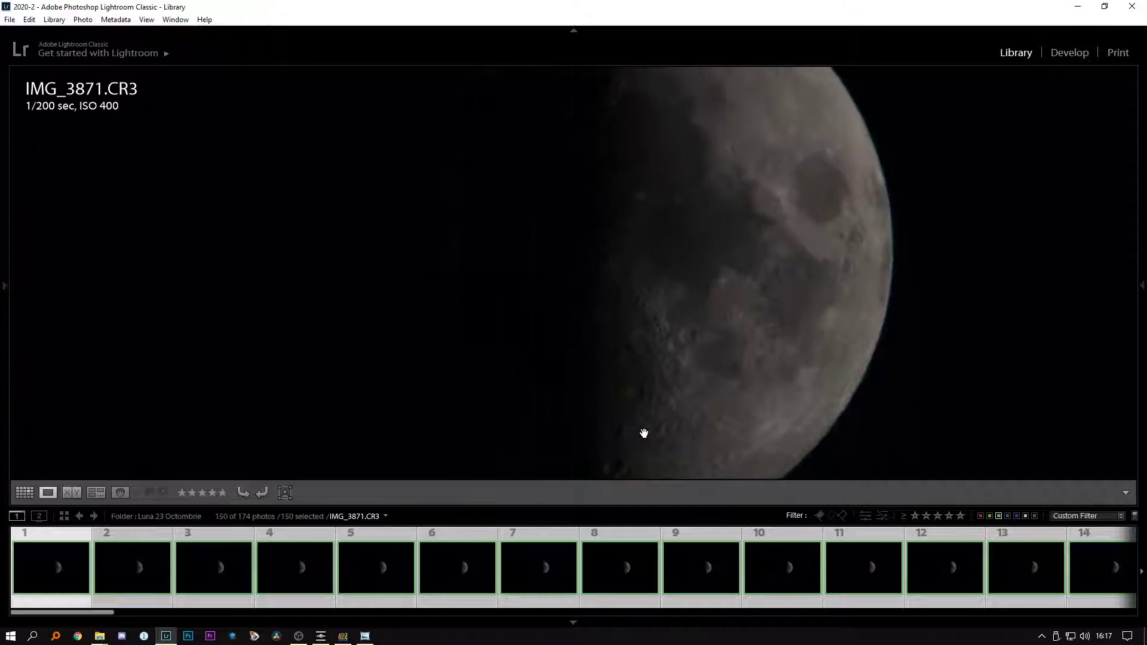
{"action": "left_click", "coordinate": [644, 432]}
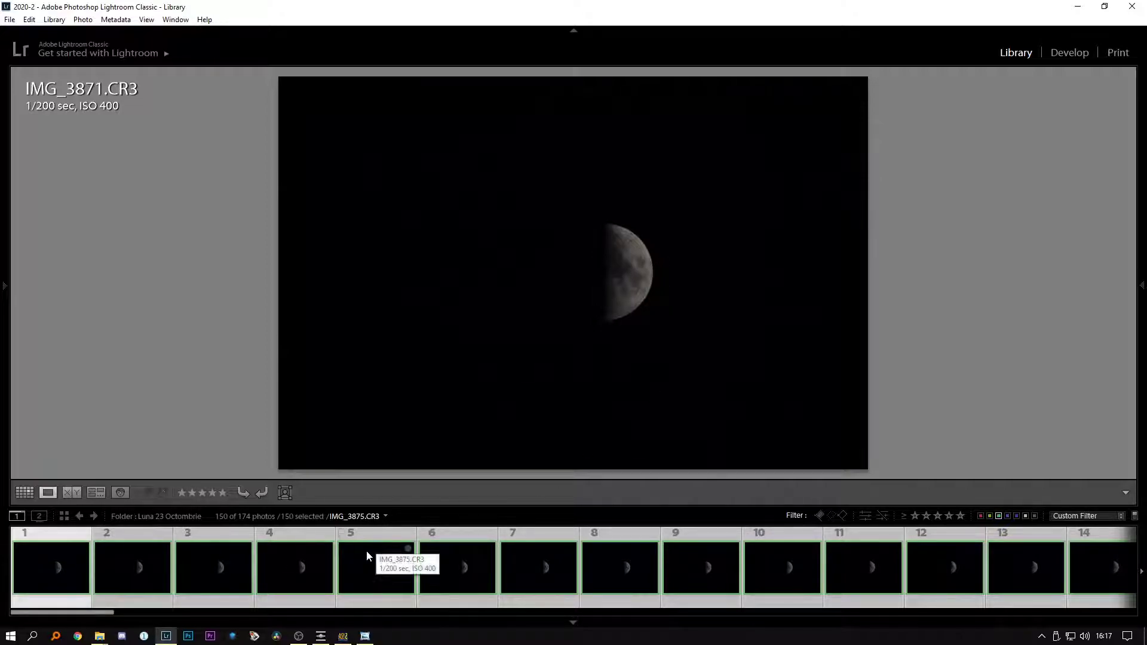
{"action": "left_click", "coordinate": [647, 251]}
View the stacked moon image IMG_4_g5_ap1047_conv.tif in Windows Photo Viewer and return to Lightroom
{"action": "key", "text": "alt+Tab"}
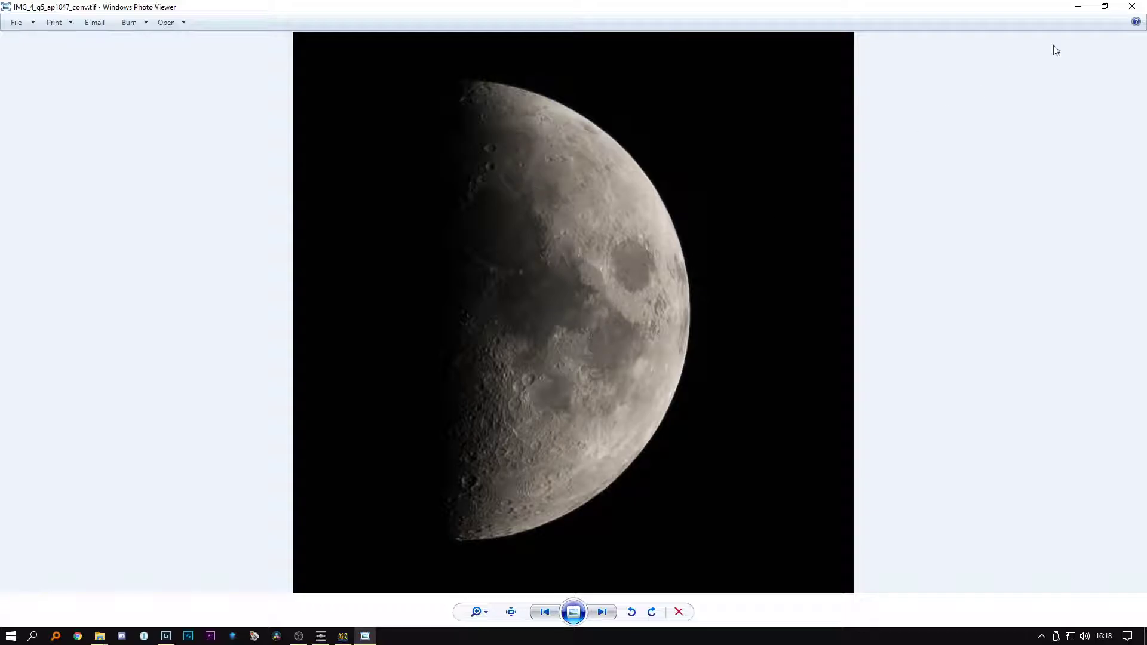
{"action": "left_click", "coordinate": [1078, 6]}
{"action": "left_click", "coordinate": [484, 356]}
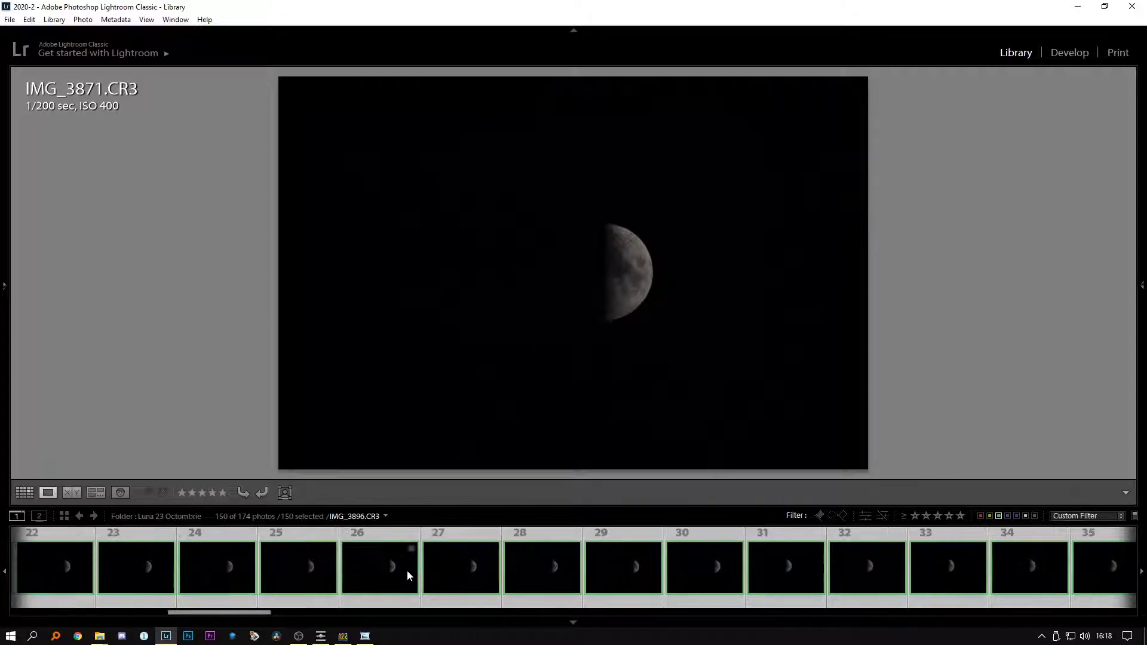
Browse the series of moon frames and inspect the dark sky around the moon in IMG_3871.CR3 up close
{"action": "scroll", "coordinate": [406, 570], "scroll_direction": "down", "scroll_amount": 5}
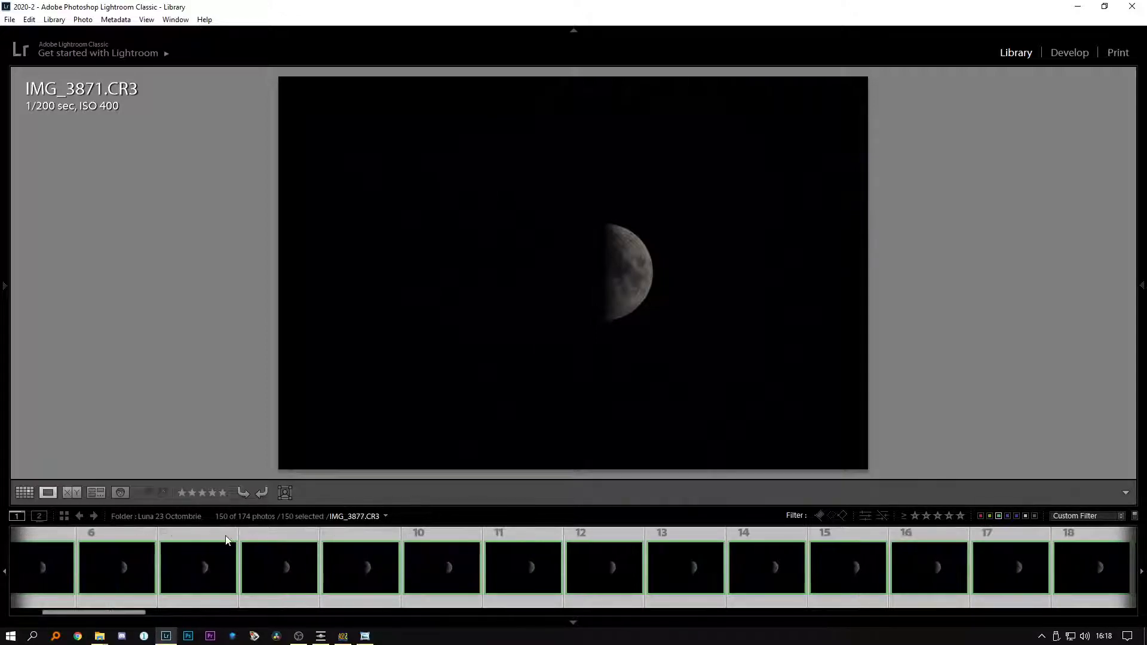
{"action": "left_click", "coordinate": [1007, 515]}
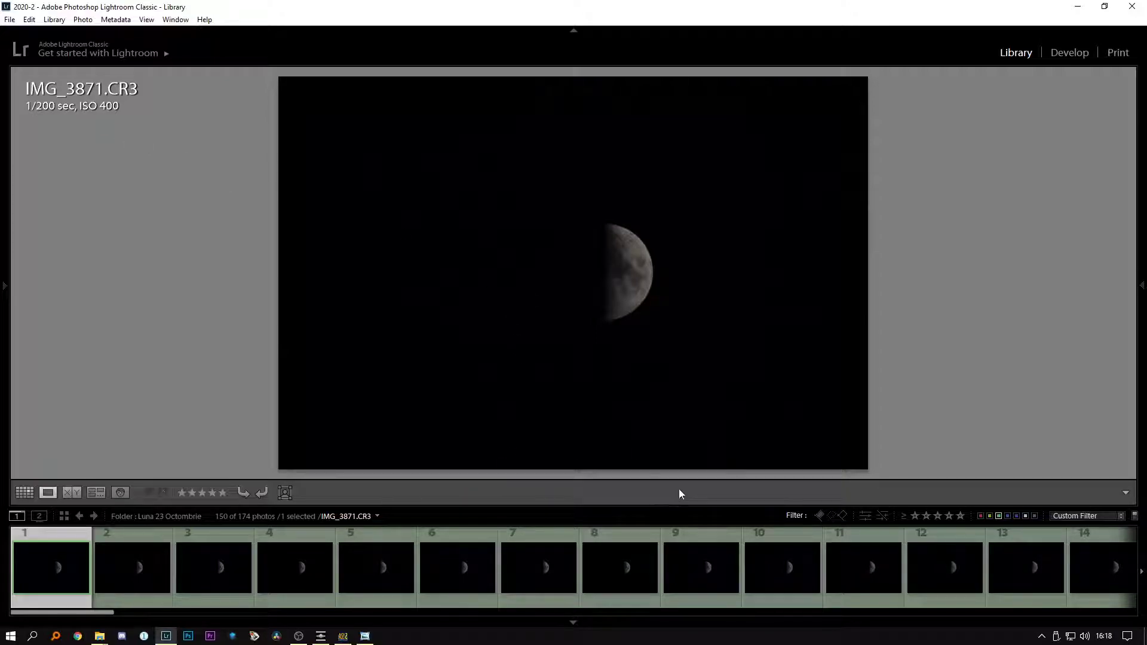
{"action": "left_click", "coordinate": [694, 194]}
{"action": "left_click_drag", "start_coordinate": [693, 192], "coordinate": [614, 379]}
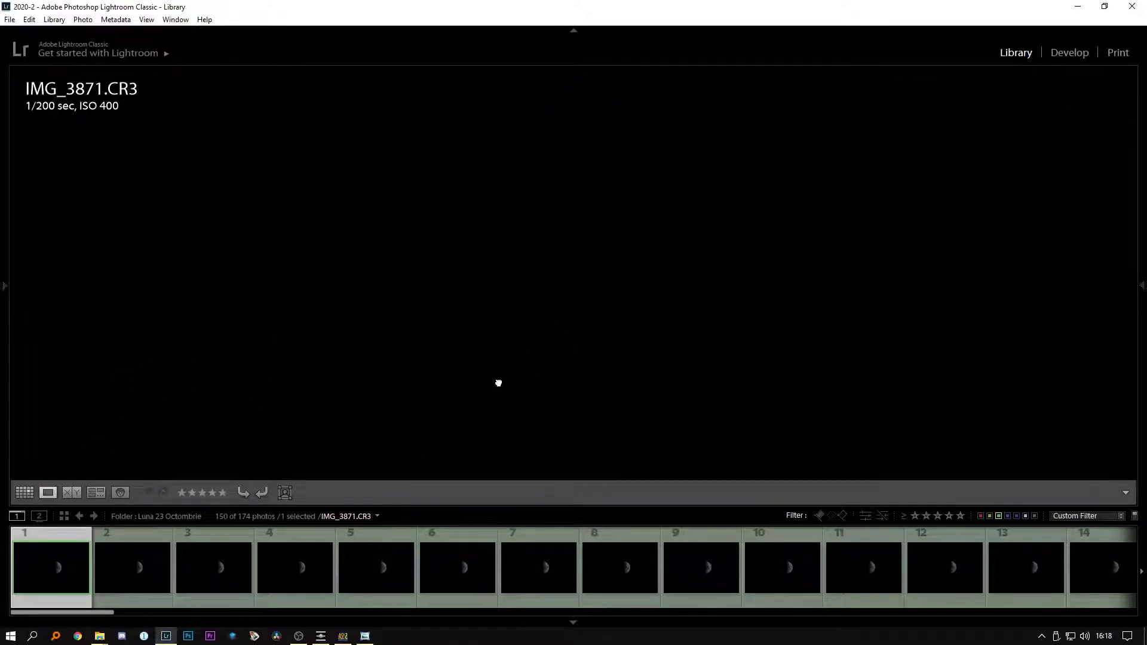
{"action": "left_click", "coordinate": [553, 330]}
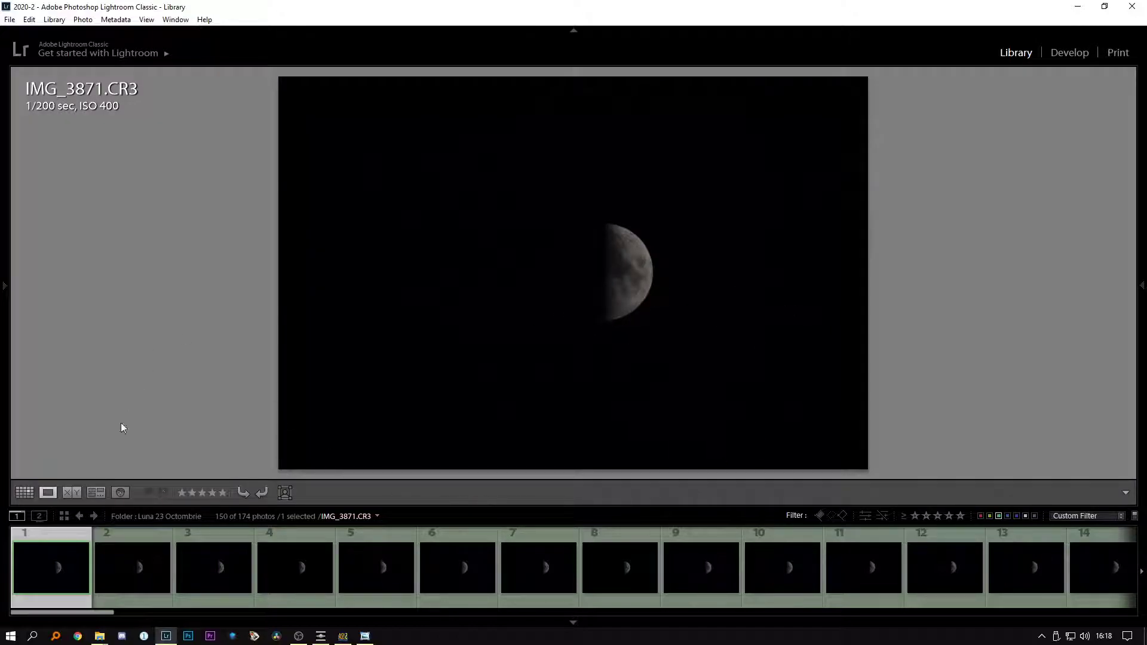
Return to the thumbnail grid, select all green-labelled moon photos and open their export settings
{"action": "key", "text": "g"}
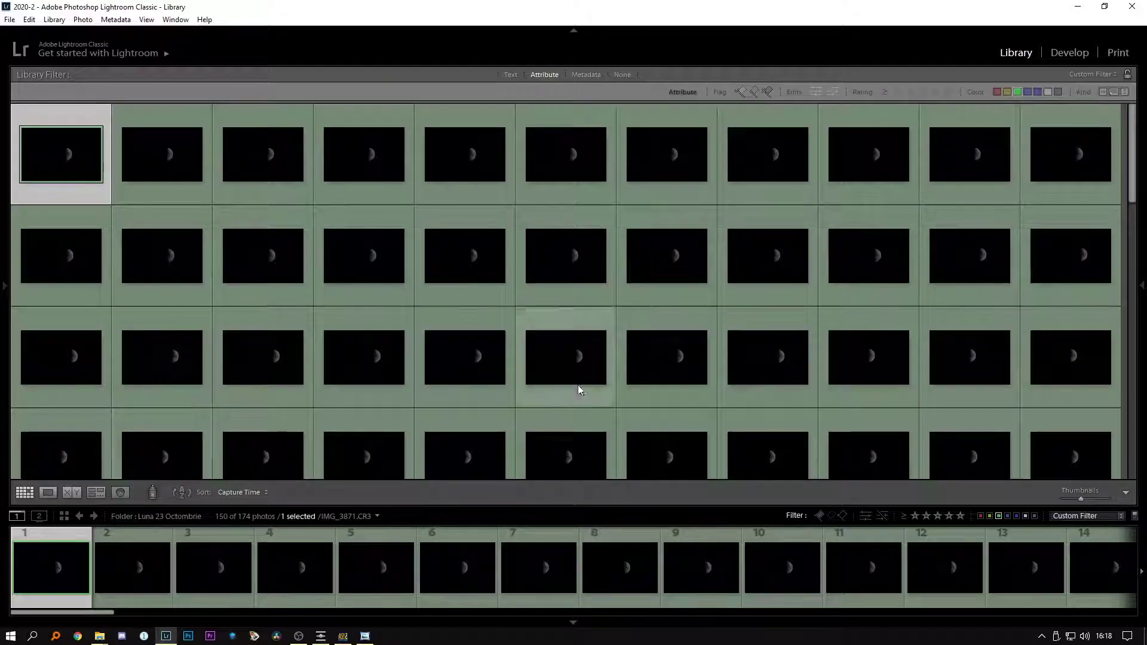
{"action": "scroll", "coordinate": [674, 373], "scroll_direction": "down", "scroll_amount": 1}
{"action": "scroll", "coordinate": [673, 373], "scroll_direction": "down", "scroll_amount": 2}
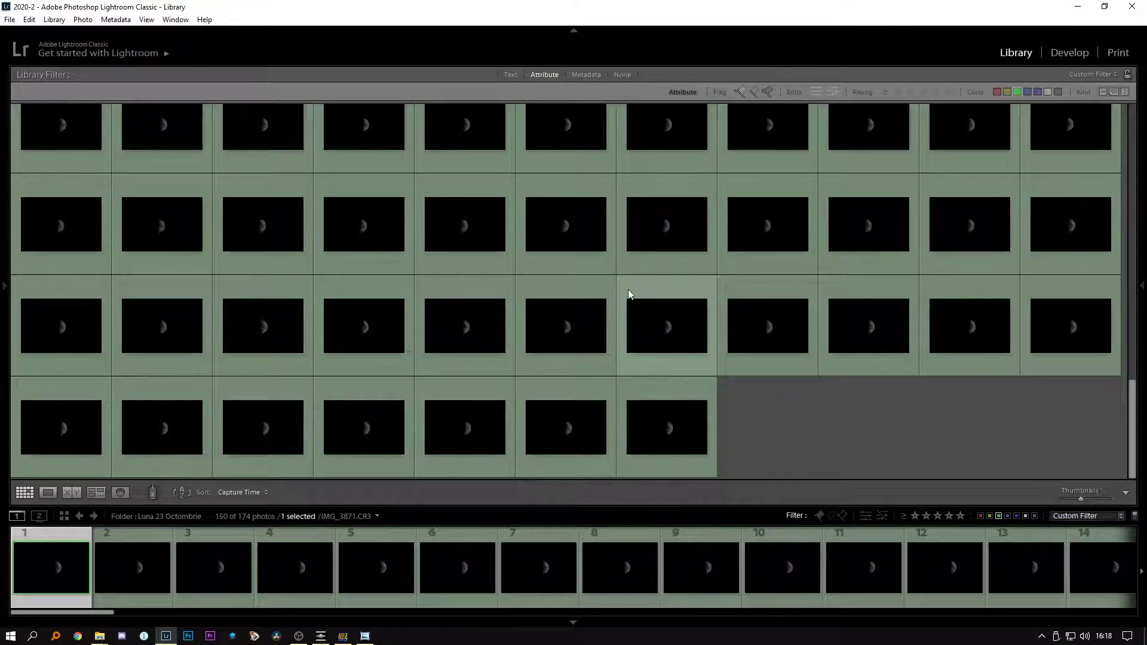
{"action": "key", "text": "ctrl+a"}
{"action": "right_click", "coordinate": [683, 409]}
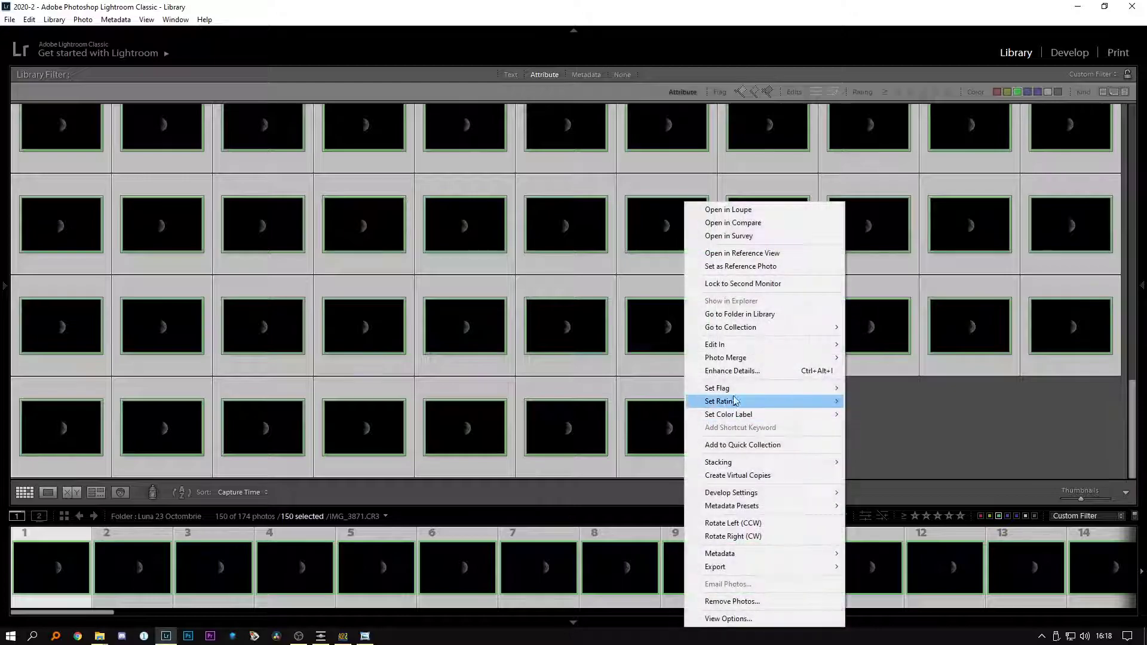
{"action": "mouse_move", "coordinate": [770, 566]}
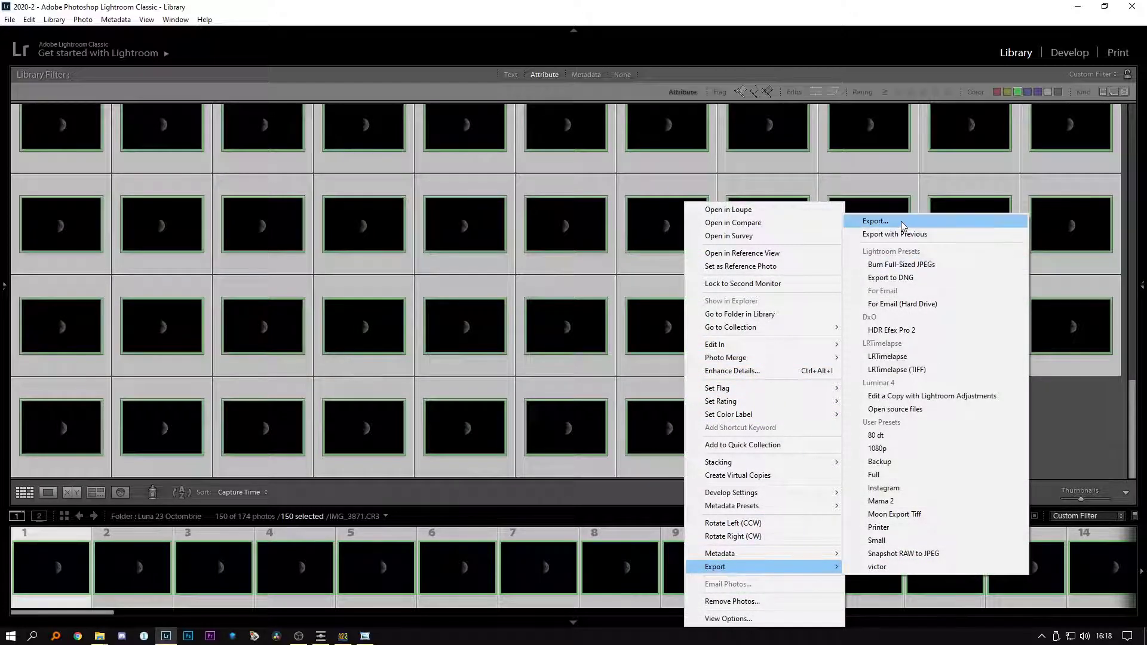
{"action": "left_click", "coordinate": [873, 220]}
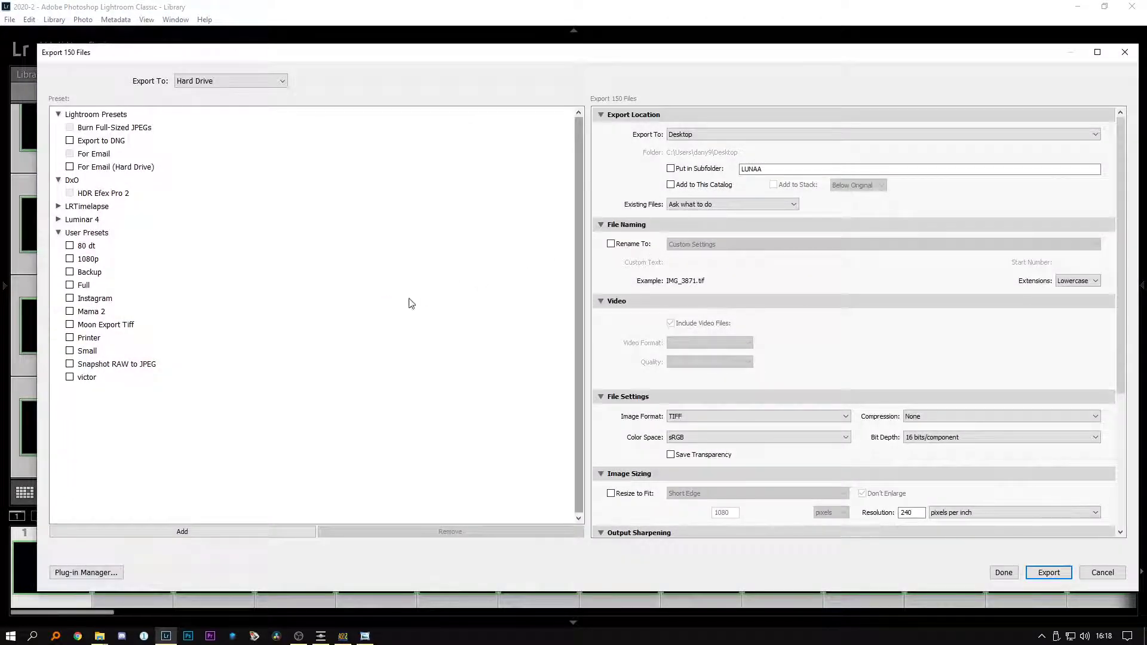
Apply the Moon Export Tiff preset and set the export folder to MOON STACK\Normal Frames on the Desktop
{"action": "left_click", "coordinate": [101, 326]}
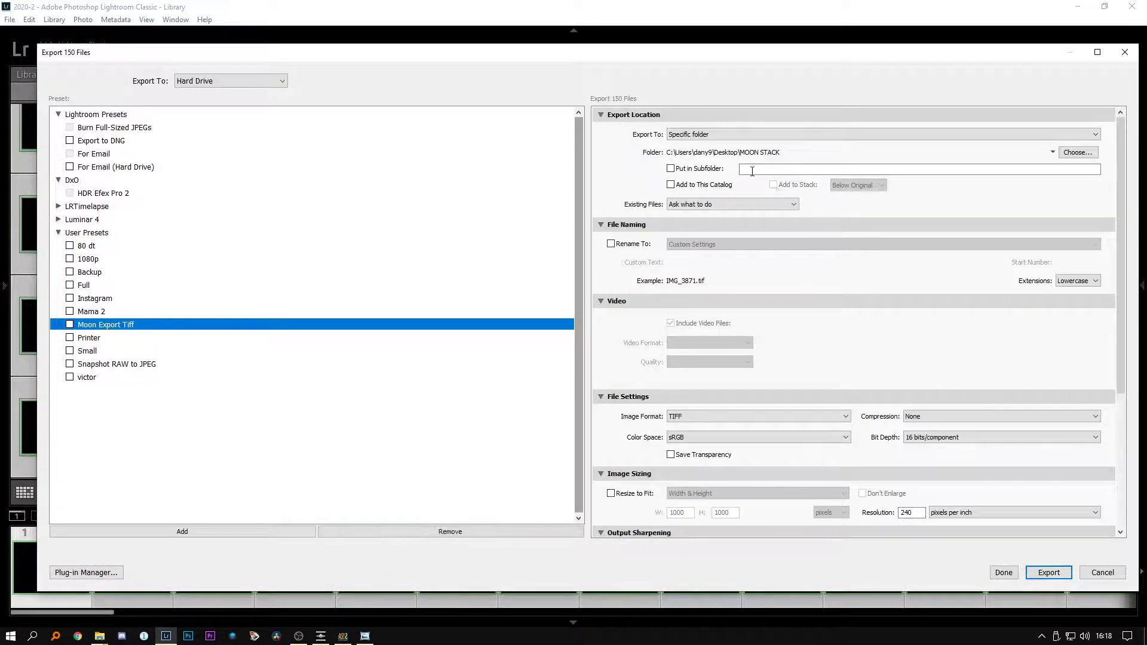
{"action": "left_click", "coordinate": [1079, 153]}
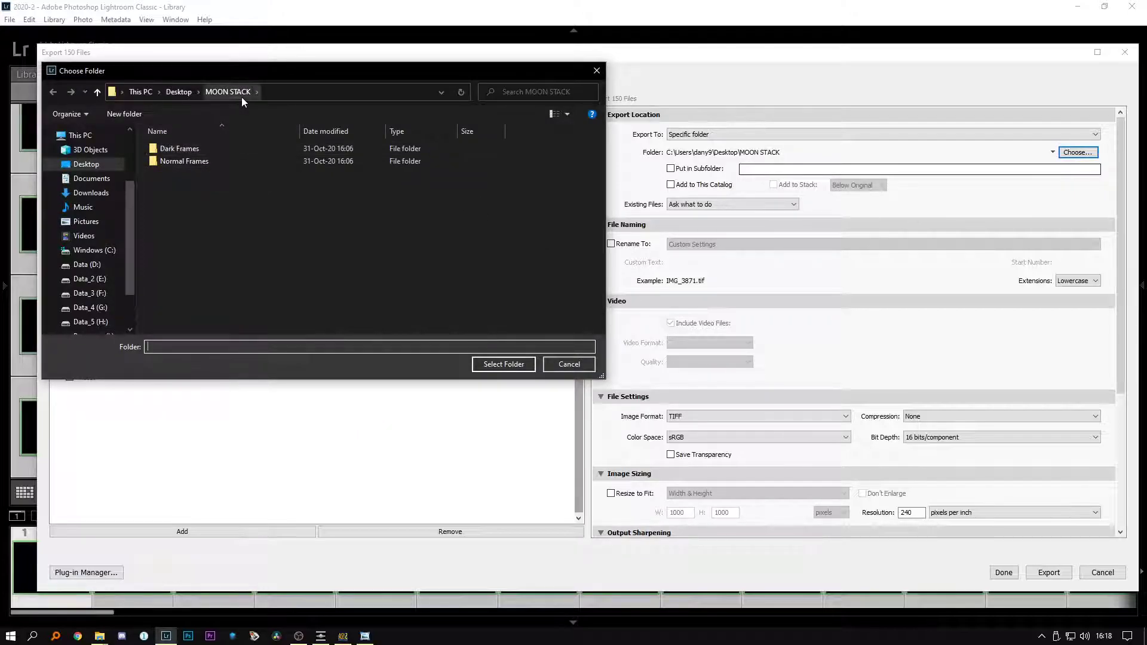
{"action": "double_click", "coordinate": [197, 163]}
{"action": "left_click", "coordinate": [483, 365]}
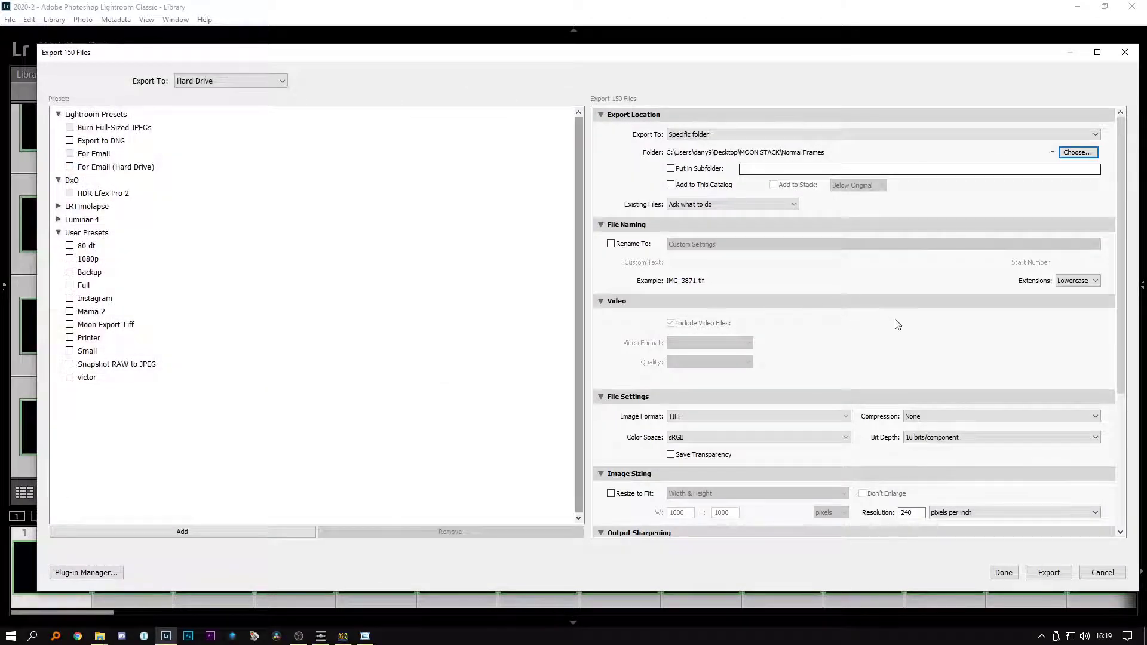
Review the remaining export settings and start exporting the selected moon photos as uncompressed 16-bit sRGB TIFF files
{"action": "scroll", "coordinate": [1120, 275], "scroll_direction": "down", "scroll_amount": 3}
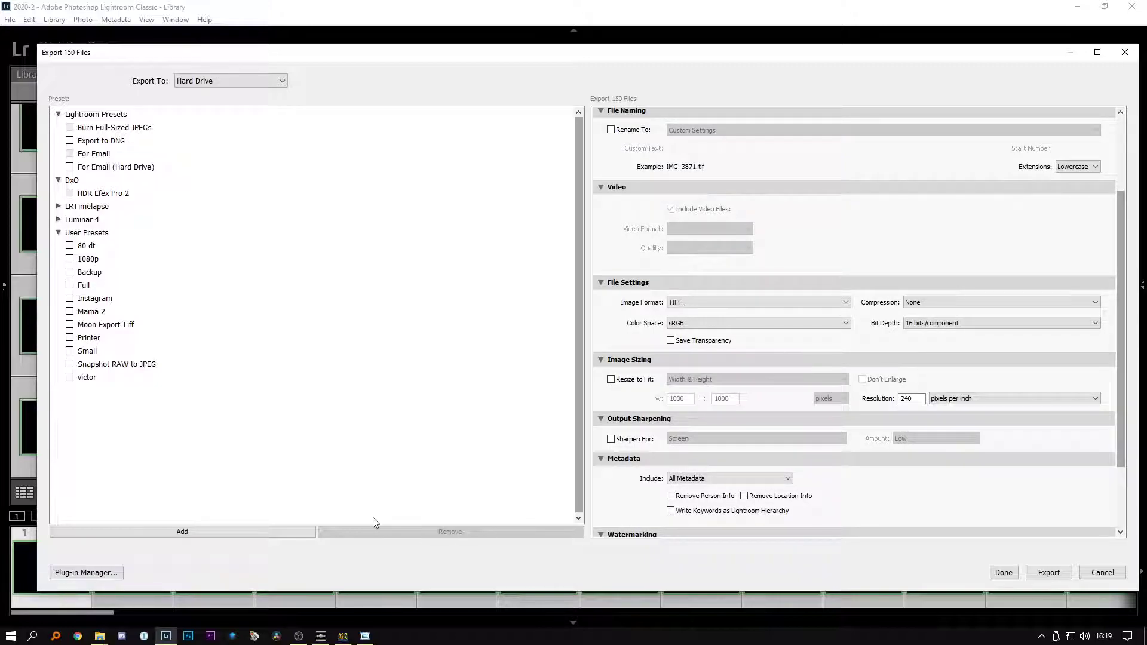
{"action": "left_click", "coordinate": [321, 635]}
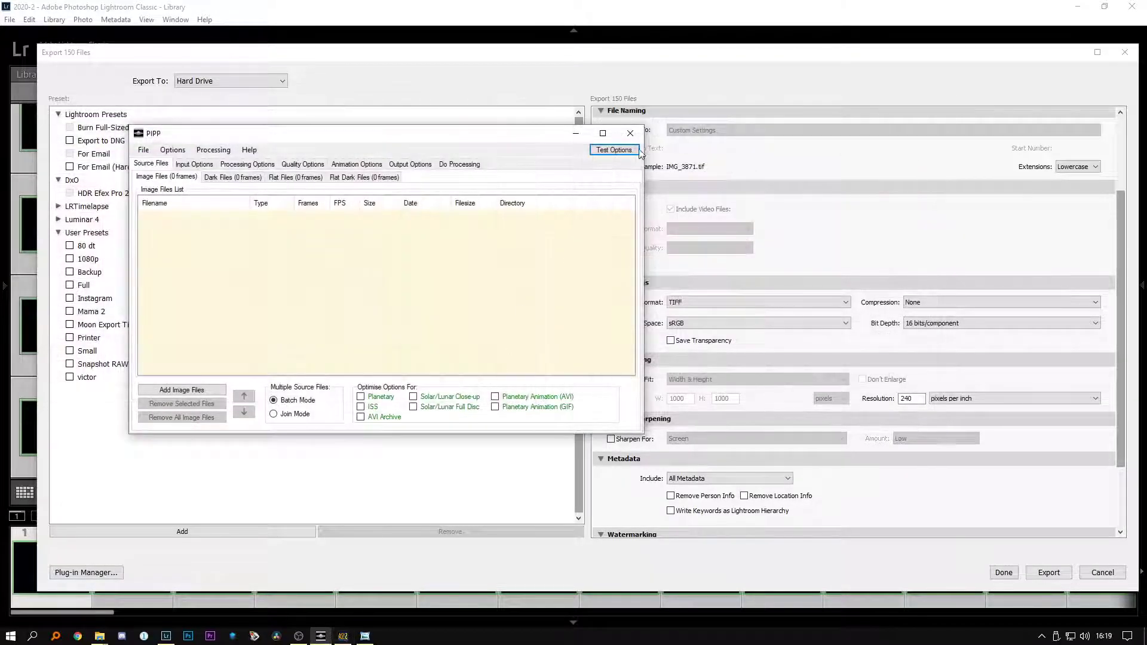
{"action": "left_click", "coordinate": [727, 76]}
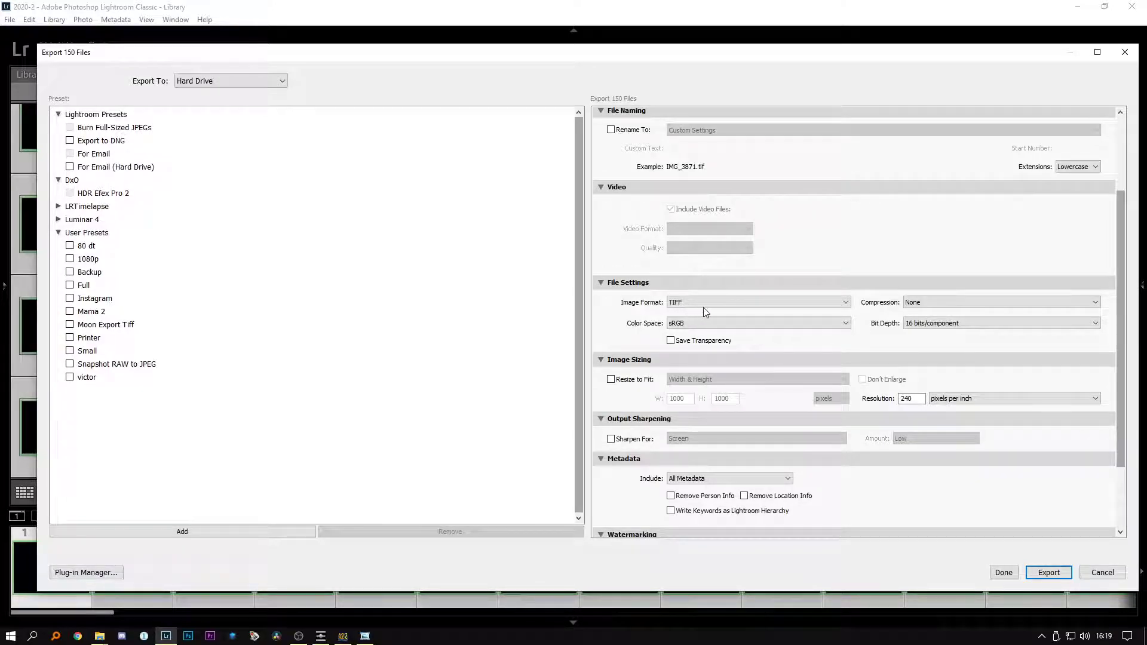
{"action": "scroll", "coordinate": [1125, 364], "scroll_direction": "down", "scroll_amount": 3}
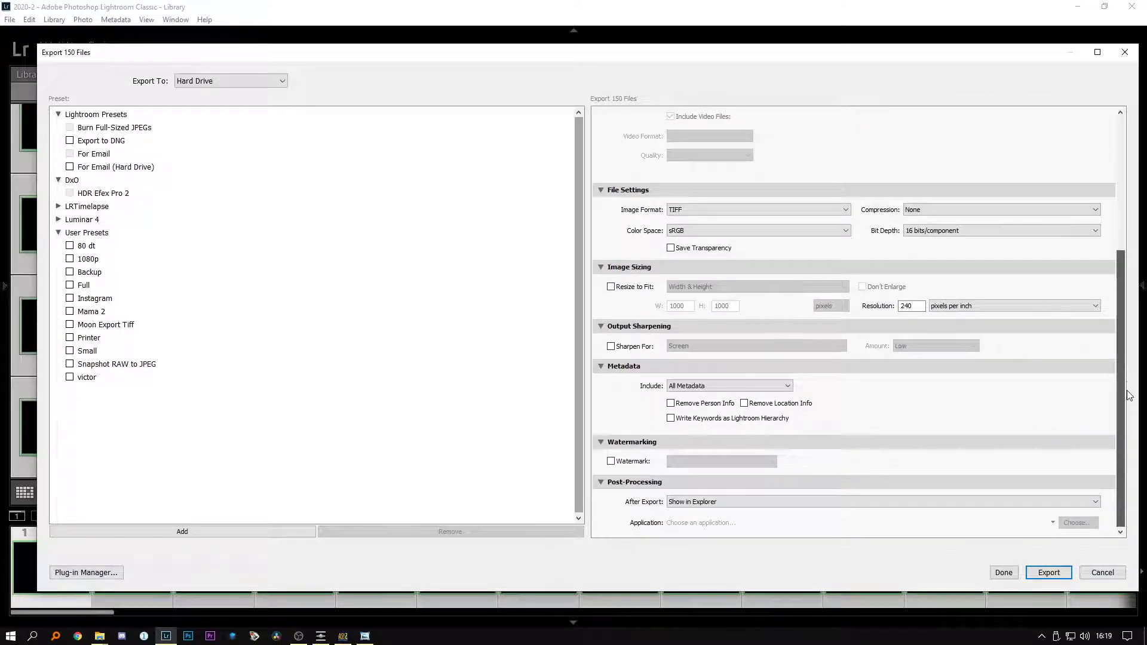
{"action": "left_click", "coordinate": [1048, 572]}
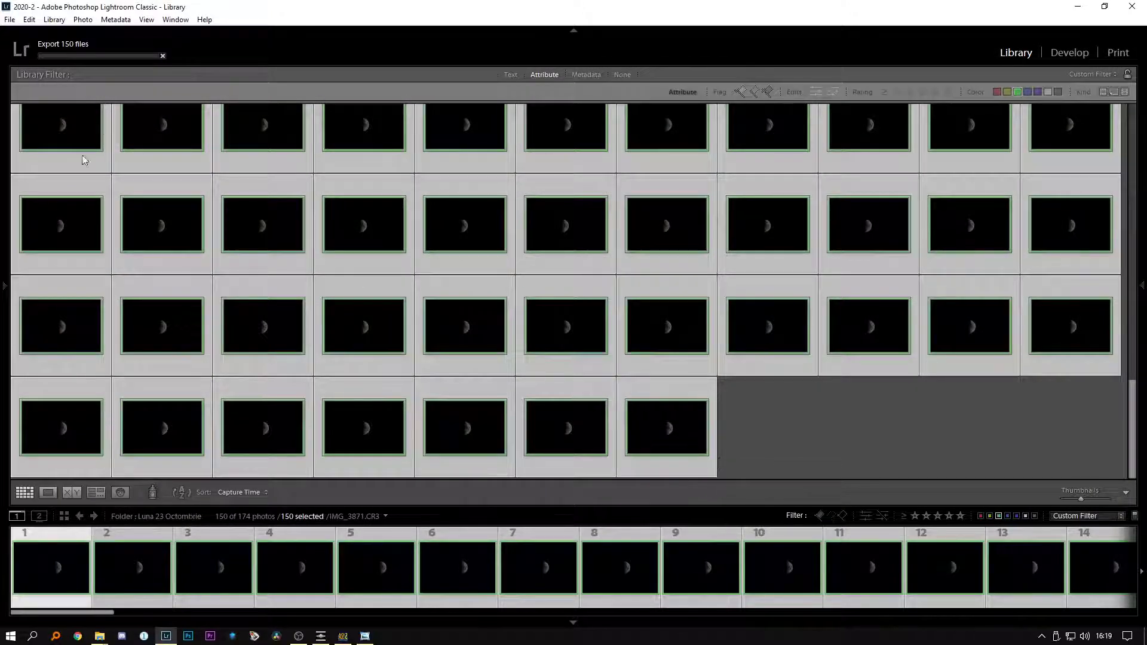
{"action": "left_click", "coordinate": [95, 55]}
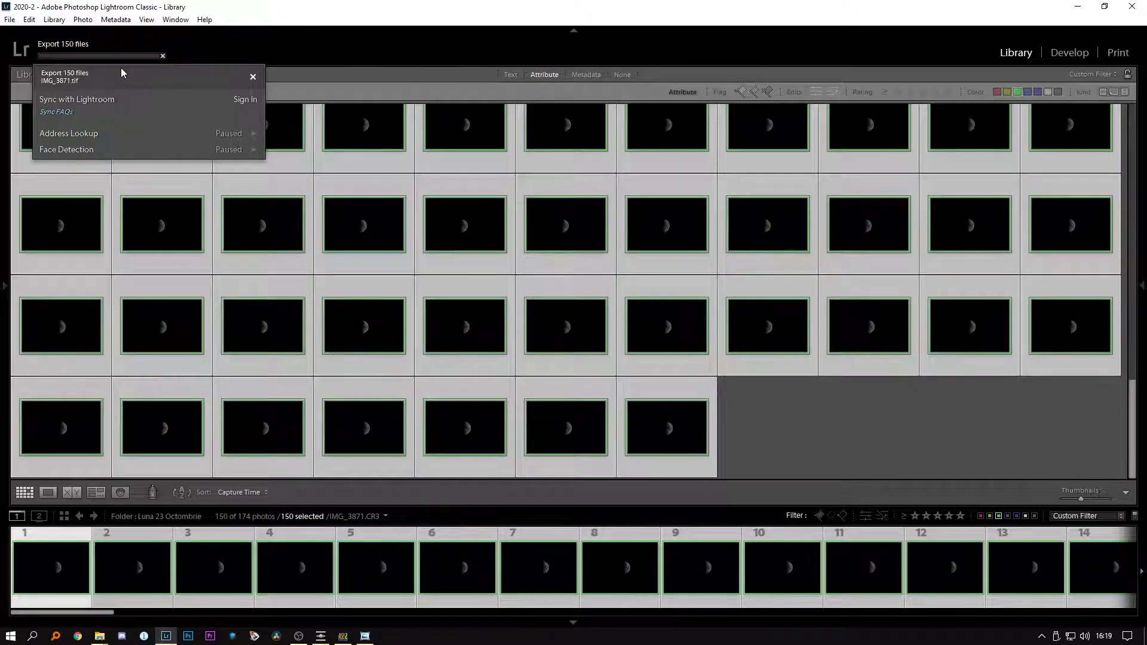
{"action": "left_click", "coordinate": [795, 431]}
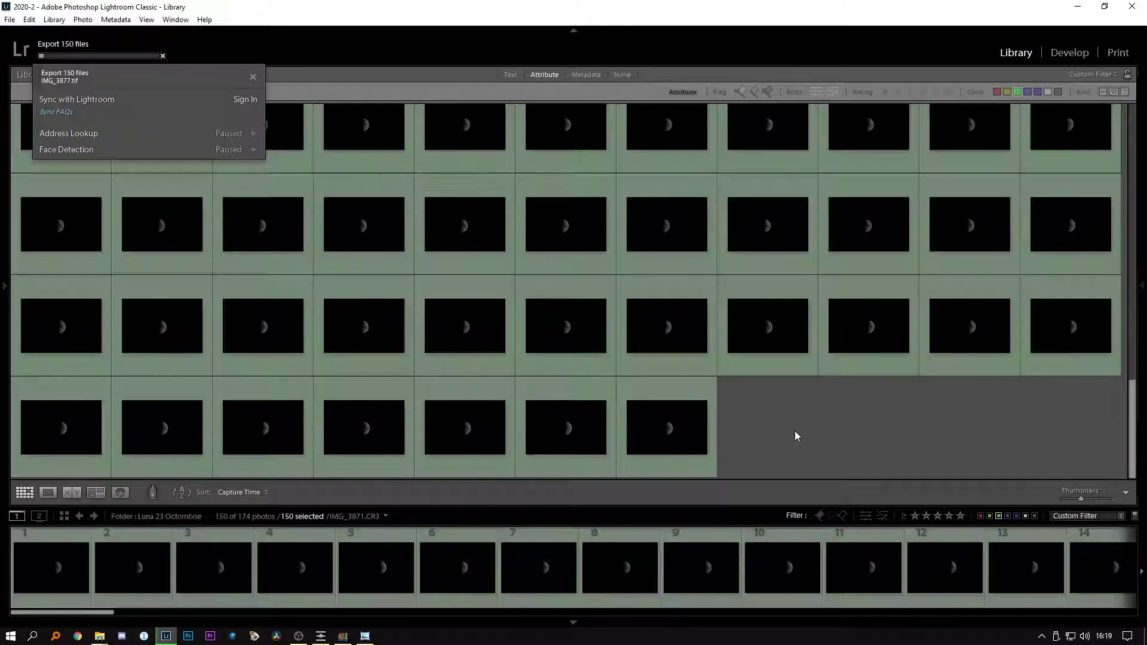
Filter the folder to the blue-labelled dark frames, select all of them and open their export settings
{"action": "left_click", "coordinate": [1006, 516]}
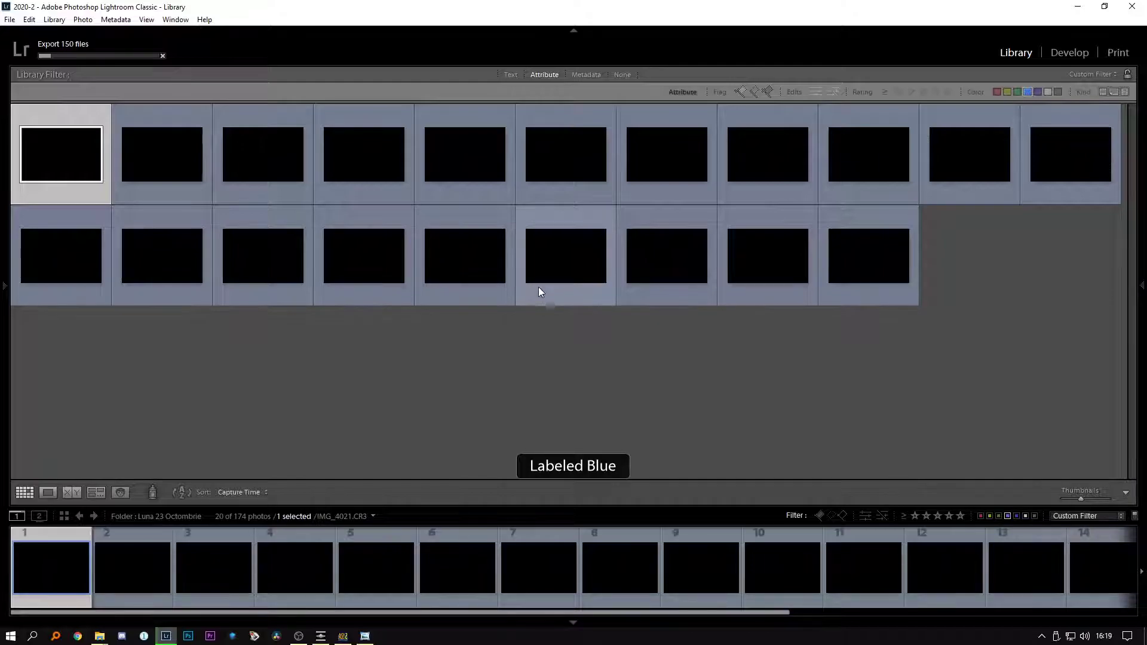
{"action": "key", "text": "ctrl+a"}
{"action": "right_click", "coordinate": [489, 255]}
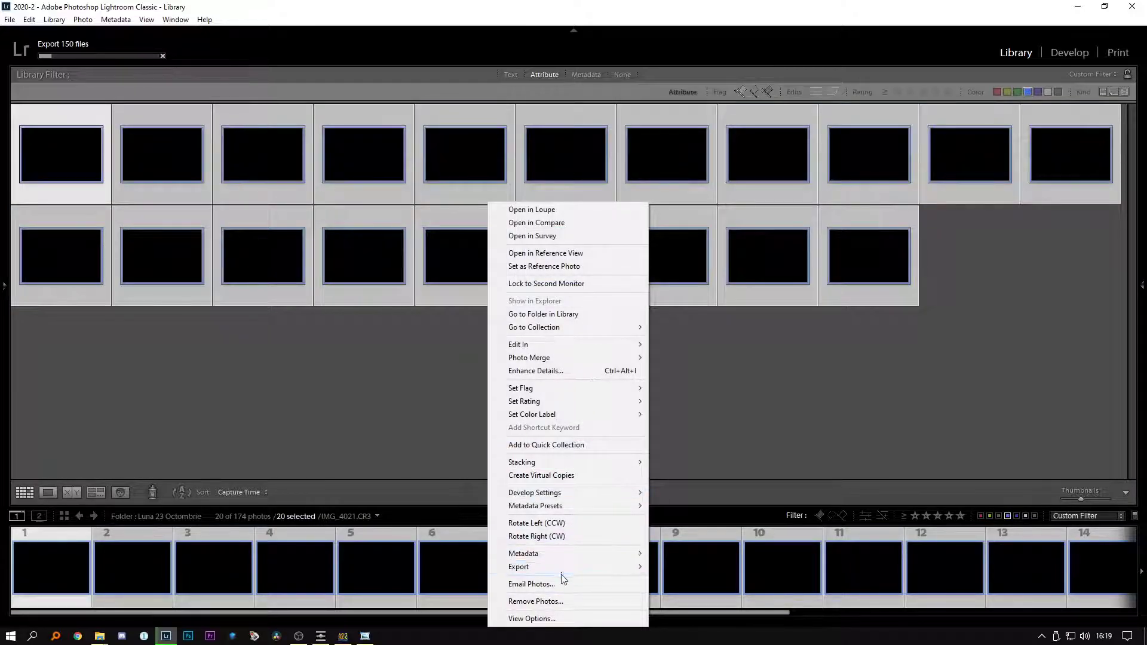
{"action": "mouse_move", "coordinate": [562, 579]}
{"action": "left_click", "coordinate": [697, 223]}
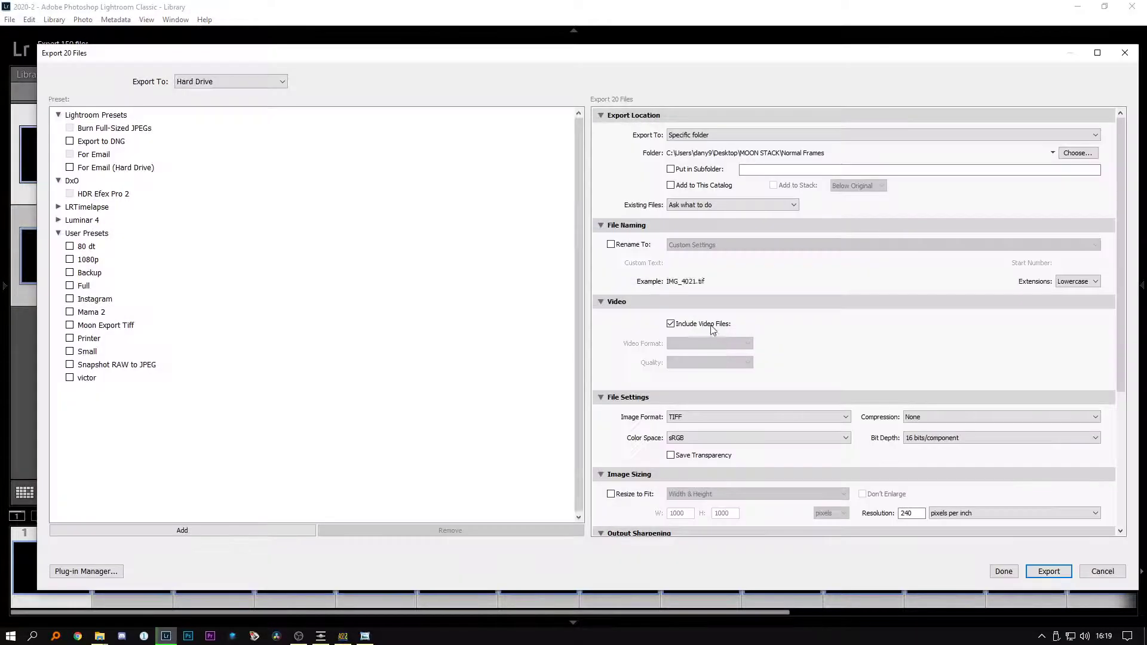
Set the export folder to MOON STACK\Dark Frames and export the dark frames as 16-bit TIFF files
{"action": "left_click", "coordinate": [1078, 153]}
{"action": "left_click", "coordinate": [233, 94]}
{"action": "double_click", "coordinate": [184, 152]}
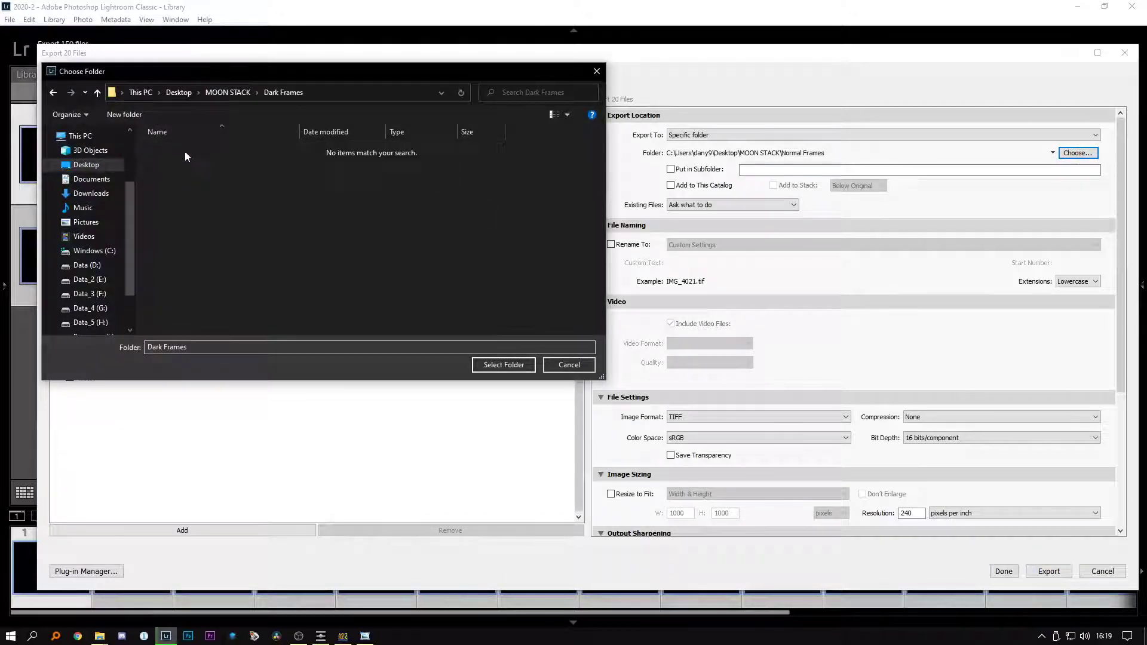
{"action": "left_click", "coordinate": [502, 366]}
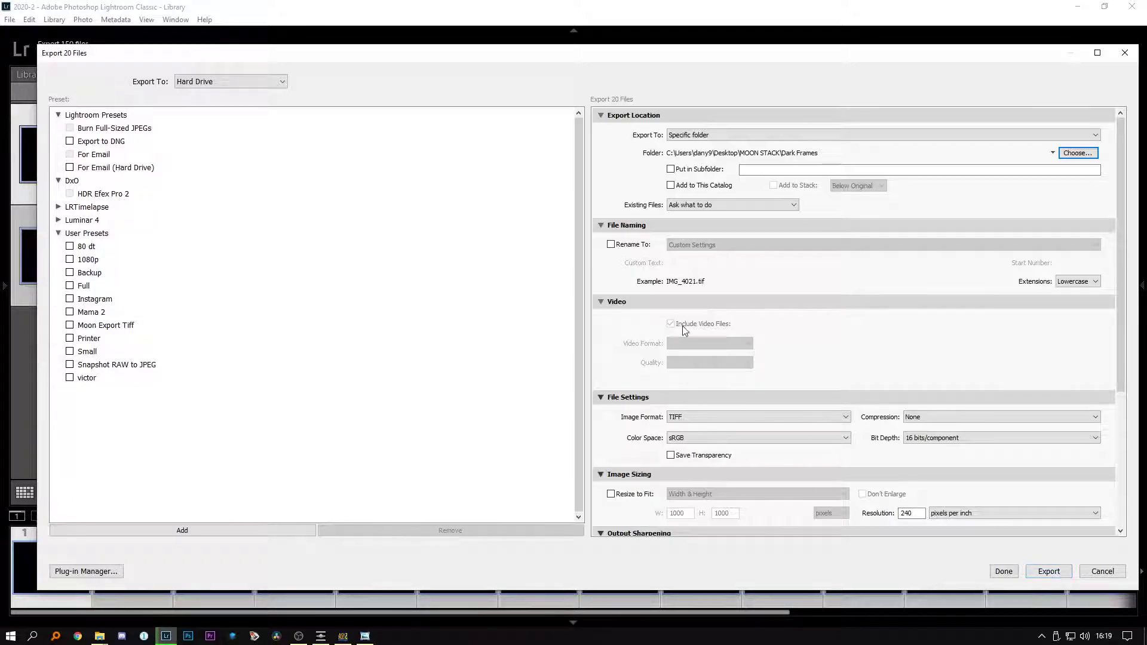
{"action": "left_click", "coordinate": [1059, 573]}
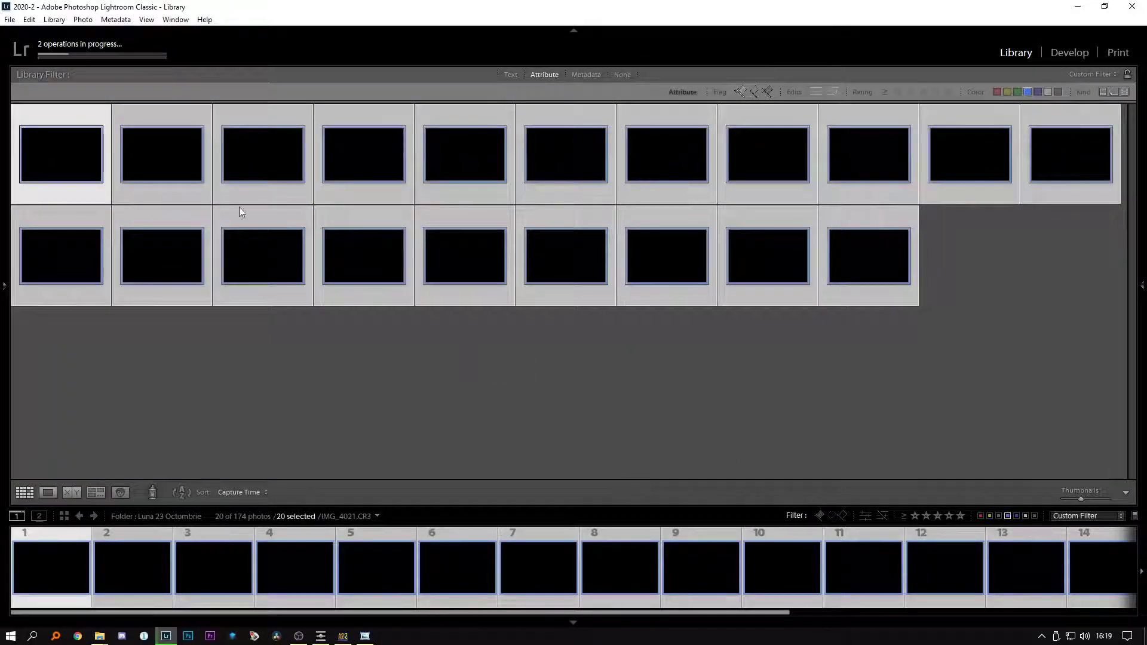
Open IMG_4_g5_ap1047.tif from the AS_p9 folder and compare it with IMG_4_g5_ap1047_conv.tif in Windows Photo Viewer
{"action": "left_click", "coordinate": [99, 638]}
{"action": "left_click", "coordinate": [198, 583]}
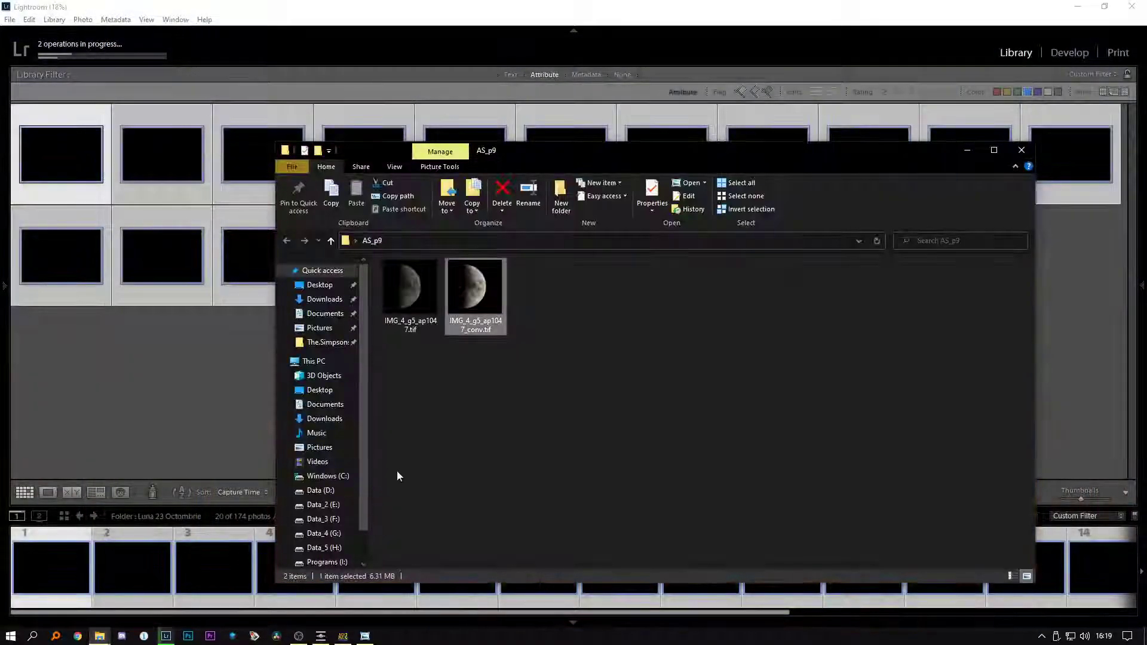
{"action": "double_click", "coordinate": [420, 282]}
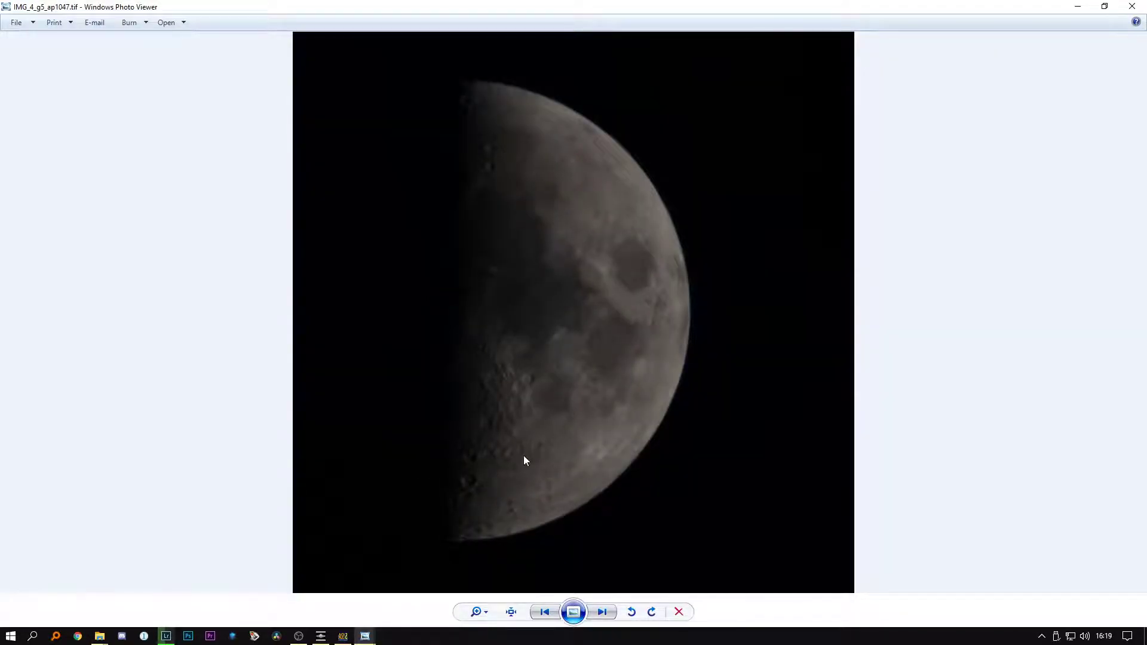
{"action": "left_click", "coordinate": [602, 611]}
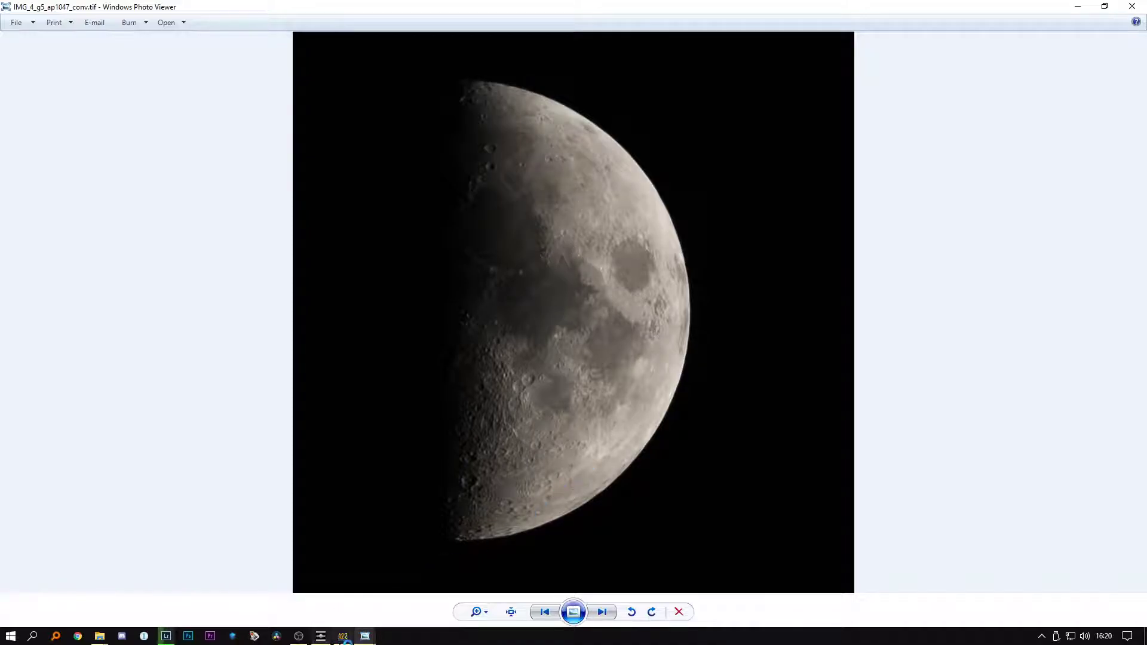
Minimise the photo viewer and return to Lightroom to check the progress of the export
{"action": "left_click", "coordinate": [343, 635]}
{"action": "left_click", "coordinate": [343, 636]}
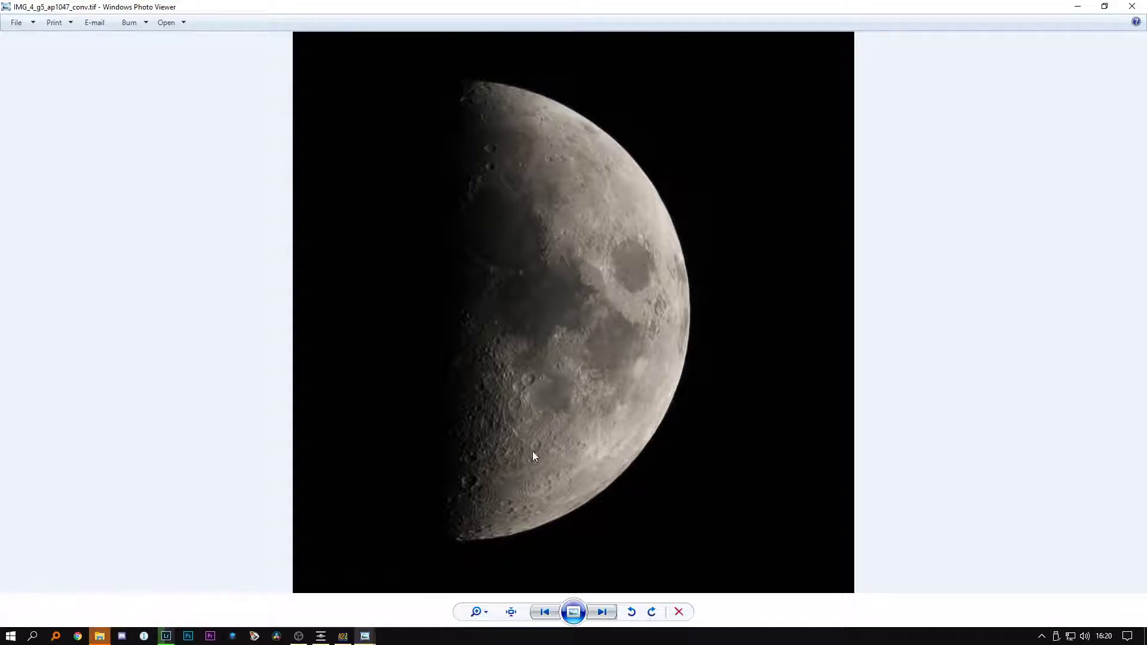
{"action": "left_click", "coordinate": [1077, 7]}
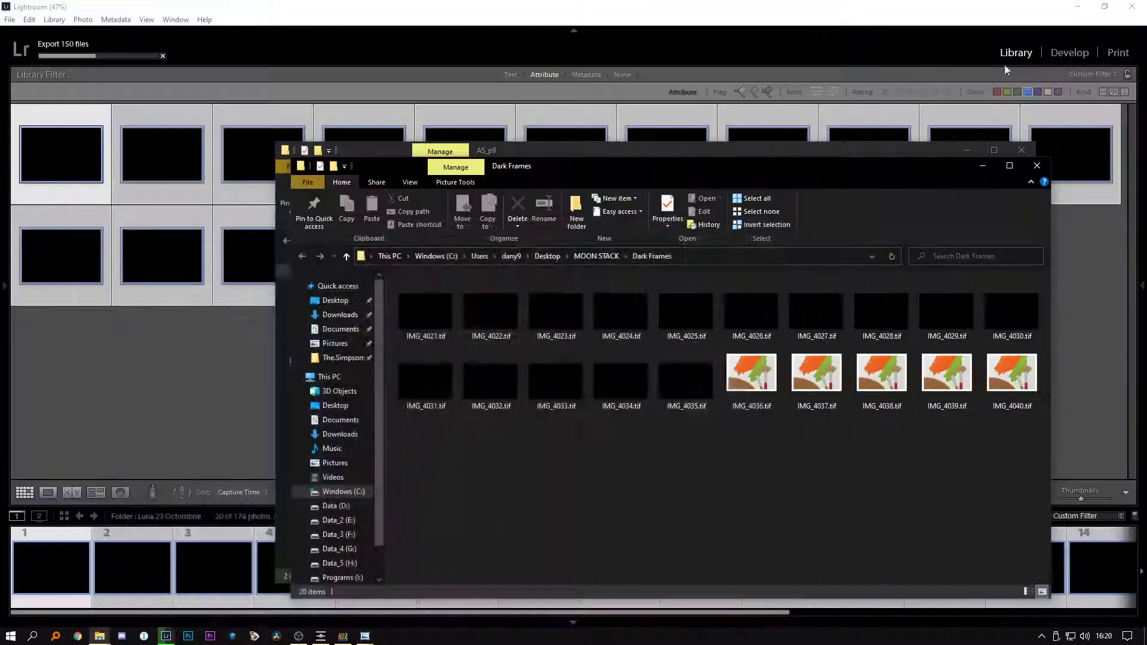
{"action": "left_click", "coordinate": [189, 368]}
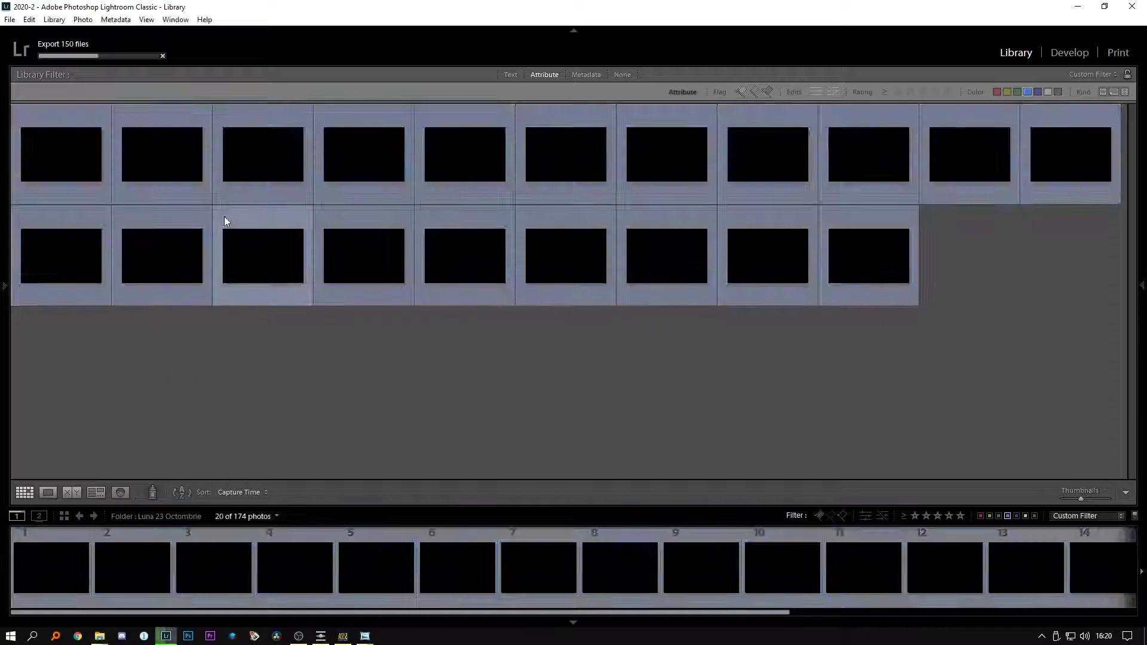
{"action": "left_click", "coordinate": [96, 59]}
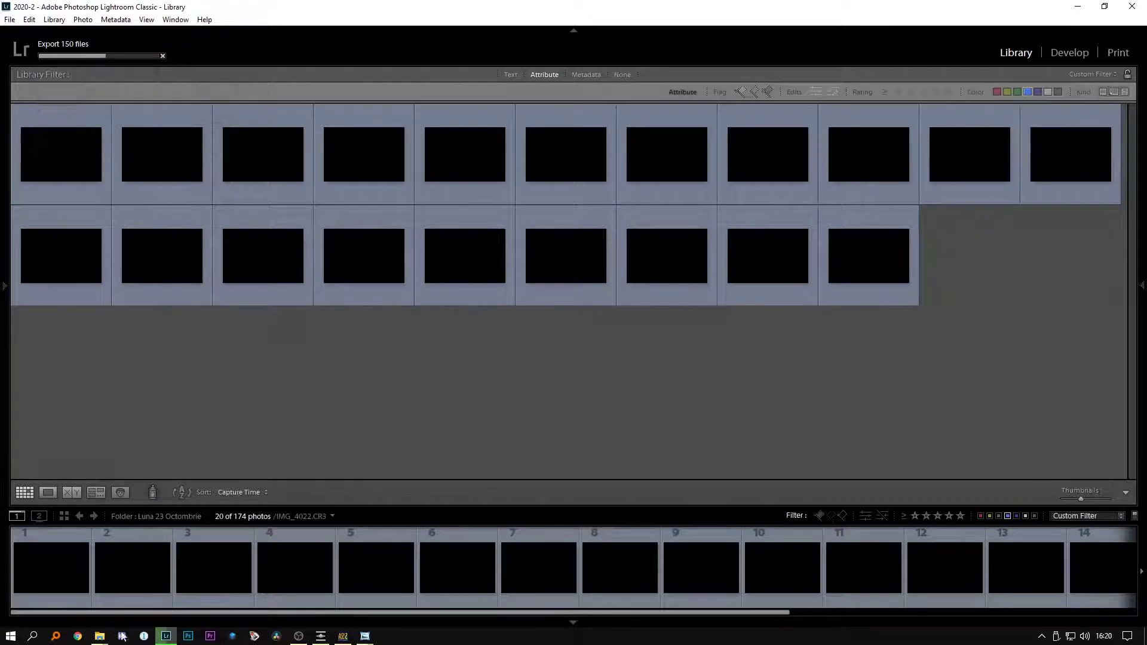
Switch to PIPP and add all TIFFs from the MOON STACK\Dark Frames folder as dark files
{"action": "left_click", "coordinate": [321, 636]}
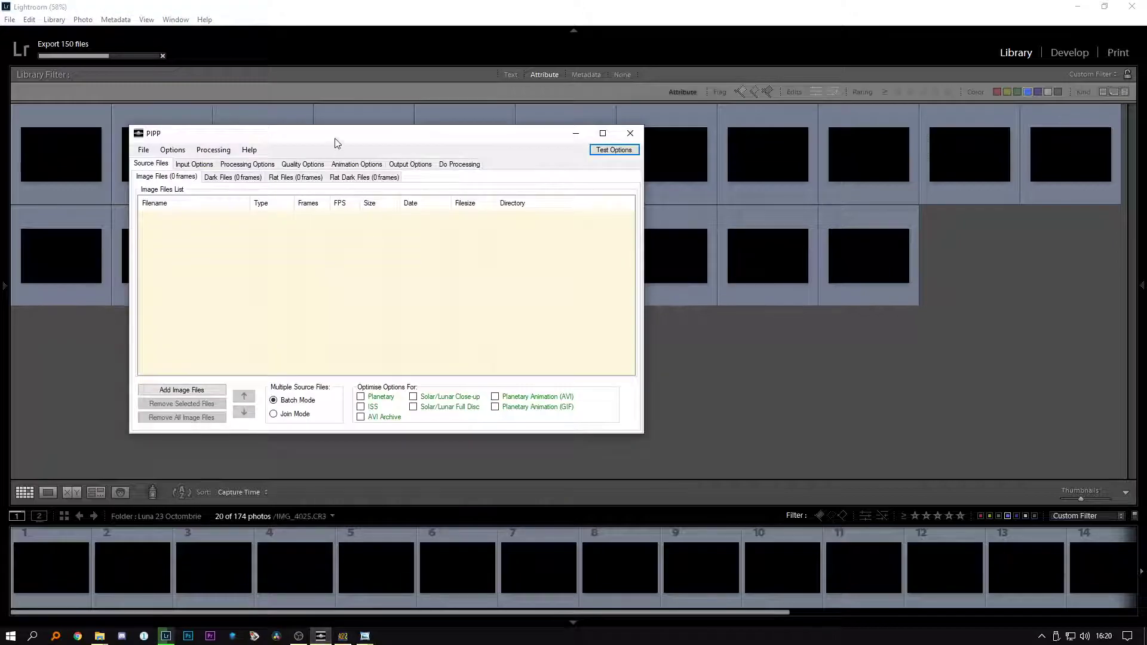
{"action": "left_click_drag", "start_coordinate": [336, 145], "coordinate": [543, 192]}
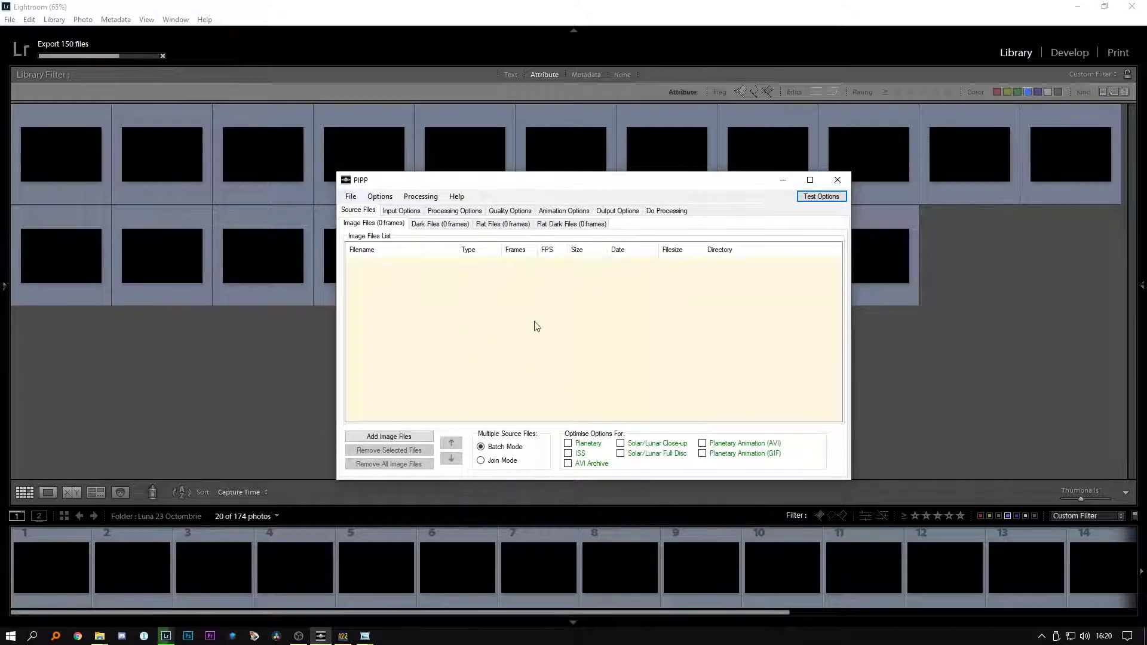
{"action": "left_click", "coordinate": [426, 226]}
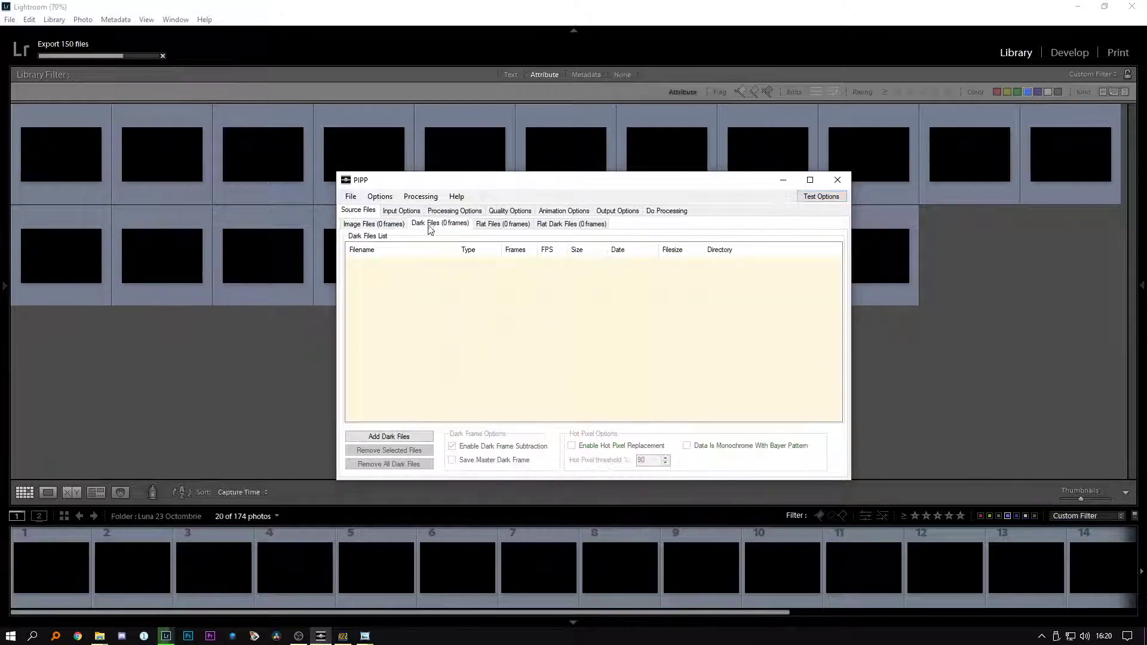
{"action": "left_click", "coordinate": [99, 638]}
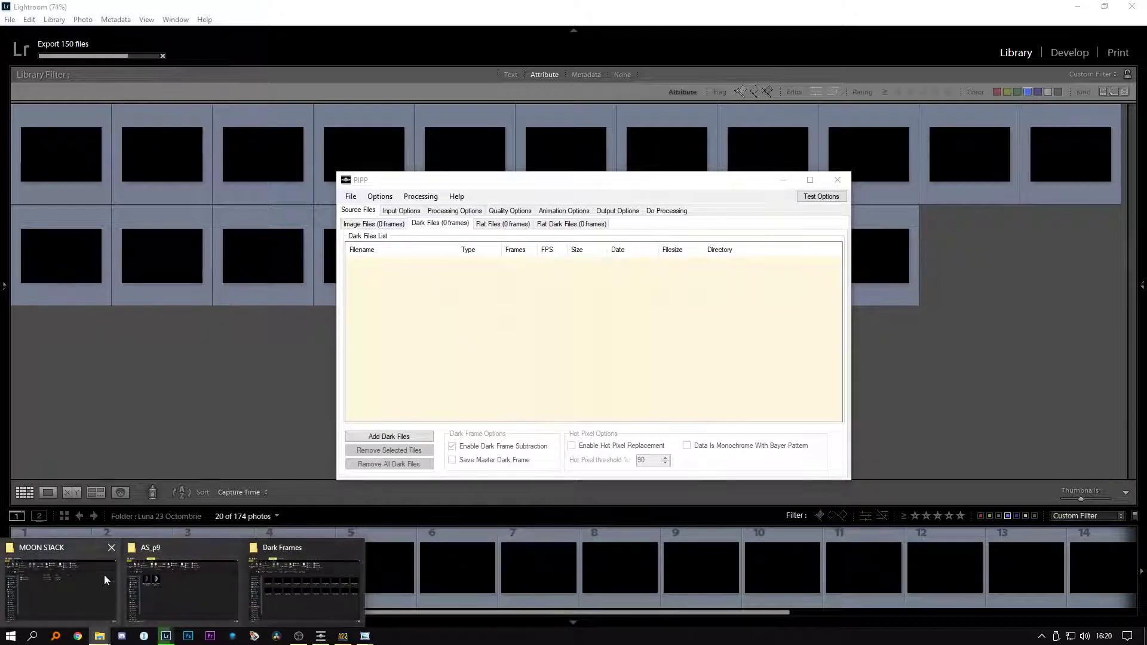
{"action": "left_click", "coordinate": [104, 575]}
{"action": "double_click", "coordinate": [454, 311]}
{"action": "left_click_drag", "start_coordinate": [558, 193], "coordinate": [694, 173]}
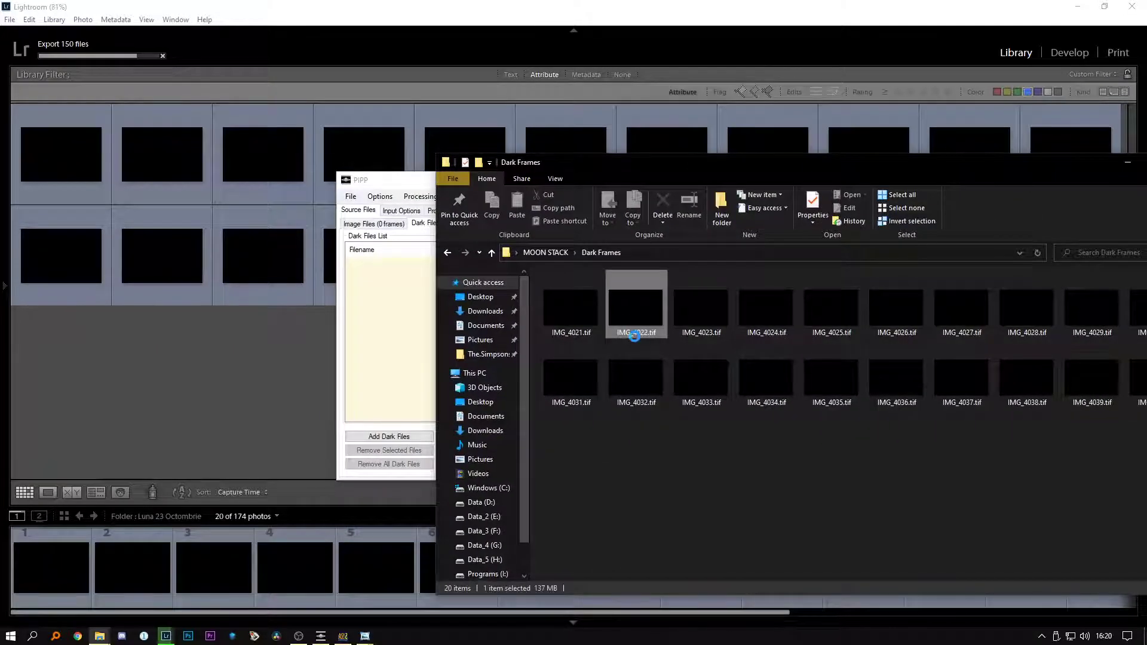
{"action": "key", "text": "ctrl+a"}
{"action": "left_click_drag", "start_coordinate": [651, 319], "coordinate": [388, 366]}
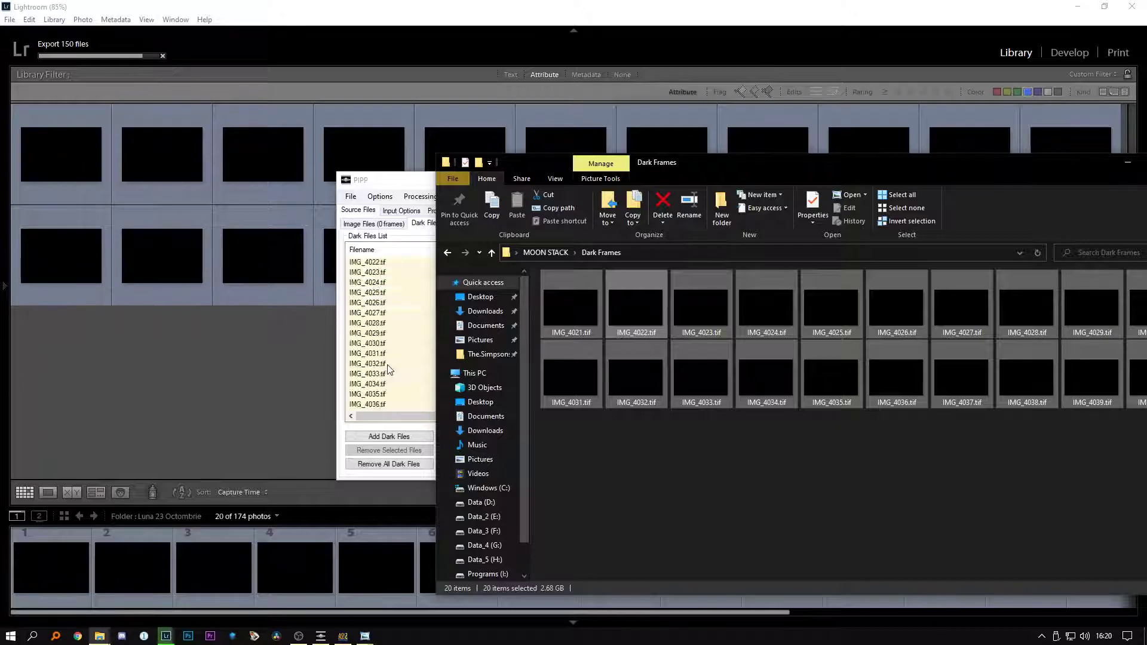
{"action": "left_click", "coordinate": [1127, 162]}
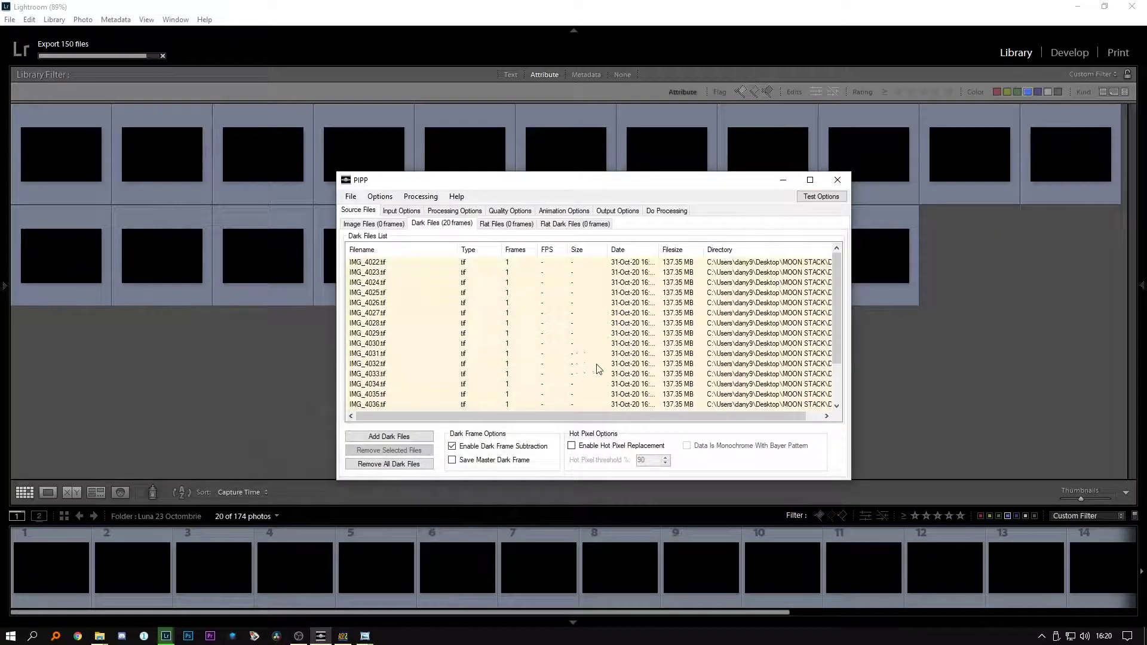
{"action": "left_click", "coordinate": [682, 265]}
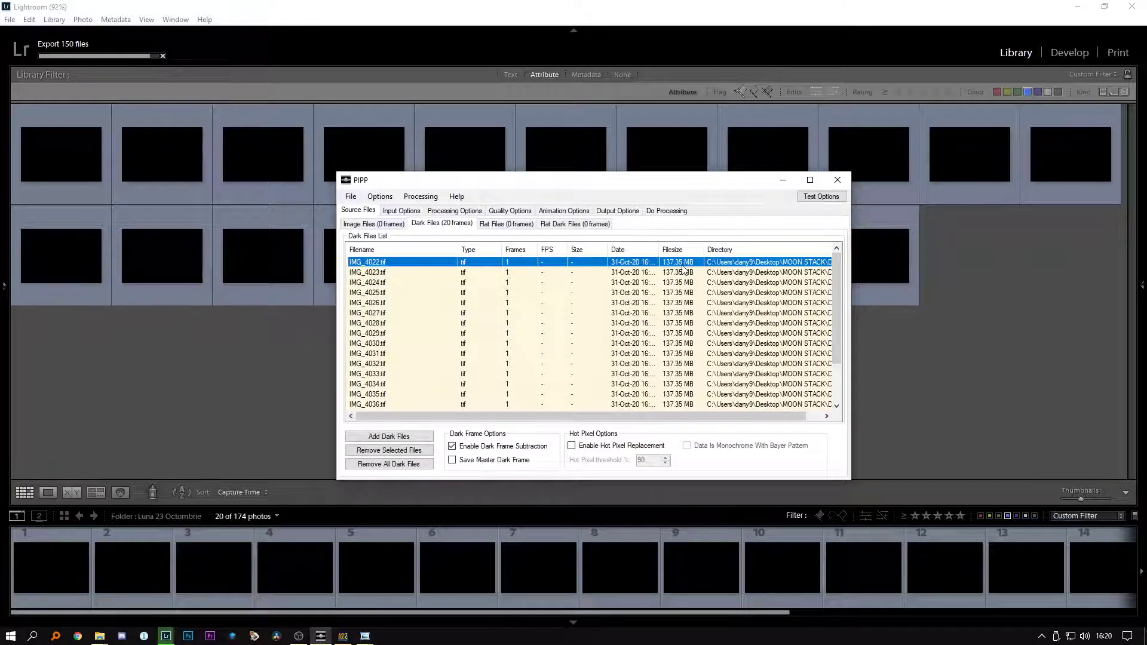
{"action": "mouse_move", "coordinate": [836, 272]}
{"action": "left_mouse_down"}
{"action": "mouse_move", "coordinate": [827, 342]}
{"action": "mouse_move", "coordinate": [835, 259]}
{"action": "left_mouse_up"}
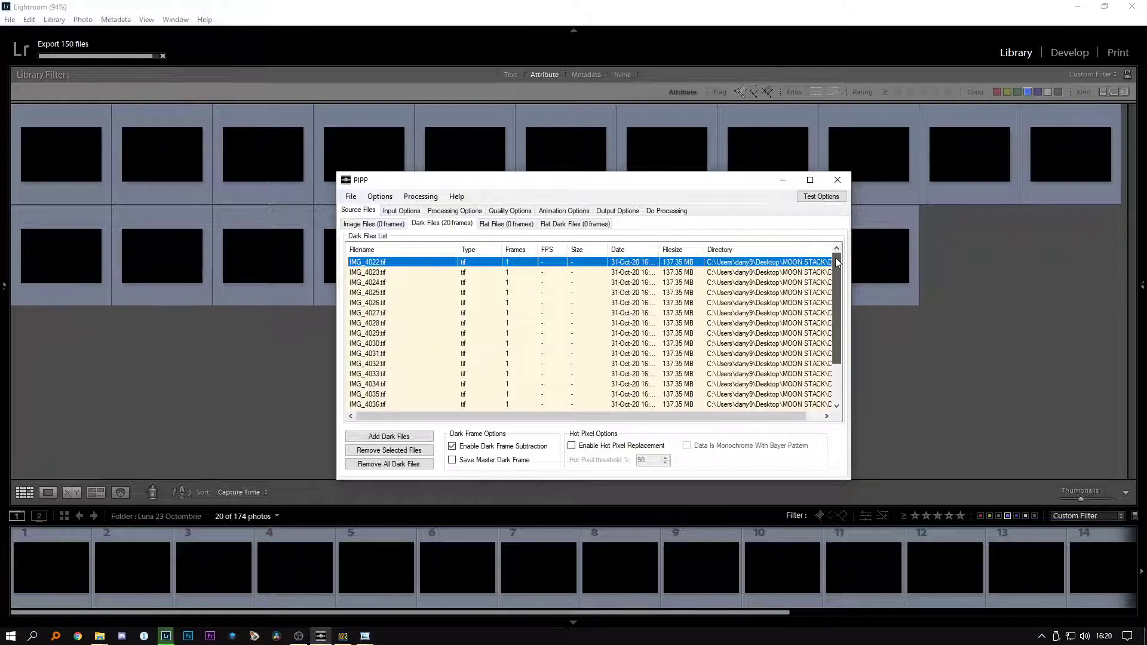
Add all TIFFs from the MOON STACK\Normal Frames folder to PIPP's image files, accepting Join Mode
{"action": "left_click", "coordinate": [388, 224]}
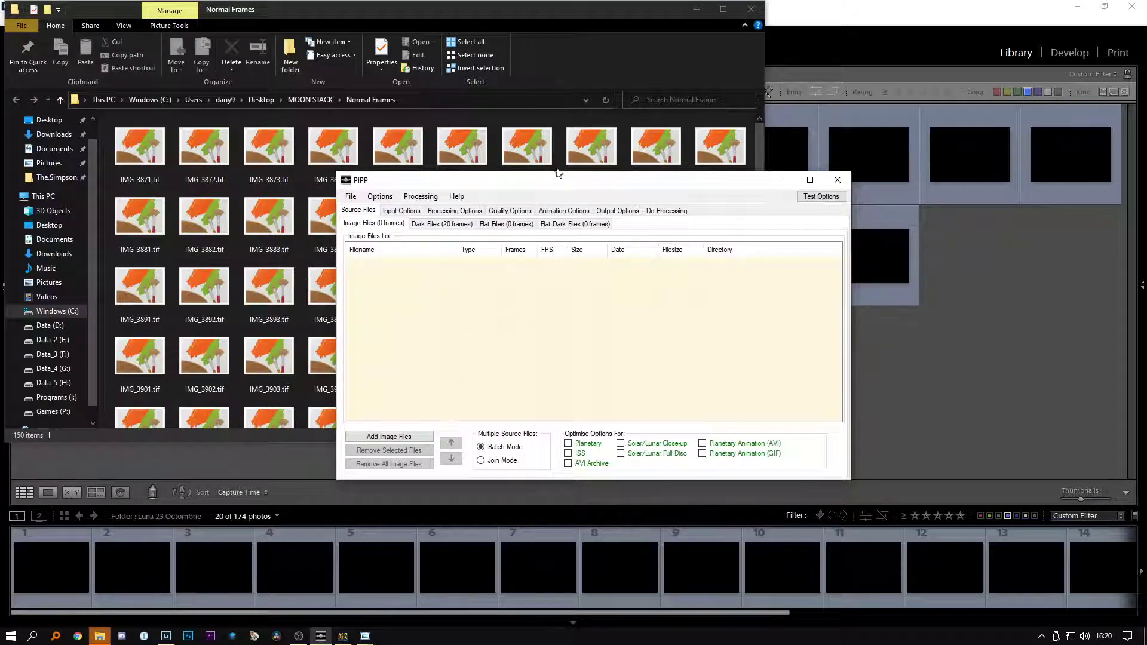
{"action": "left_click_drag", "start_coordinate": [517, 179], "coordinate": [780, 162]}
{"action": "left_click", "coordinate": [399, 155]}
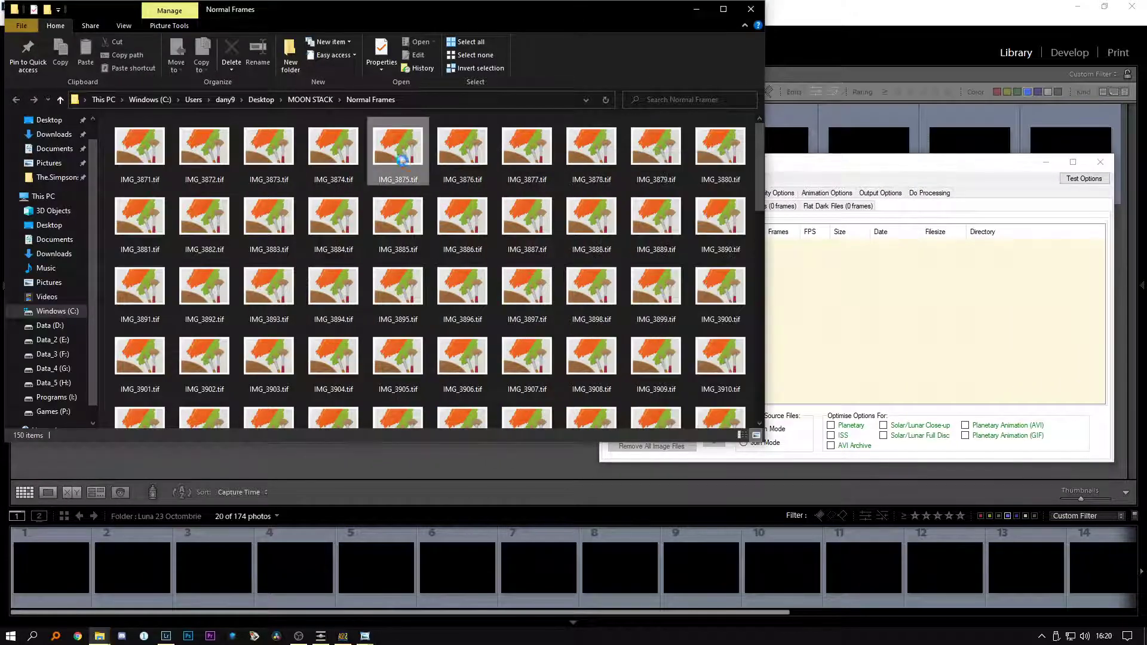
{"action": "key", "text": "ctrl+a"}
{"action": "left_click_drag", "start_coordinate": [656, 215], "coordinate": [850, 322]}
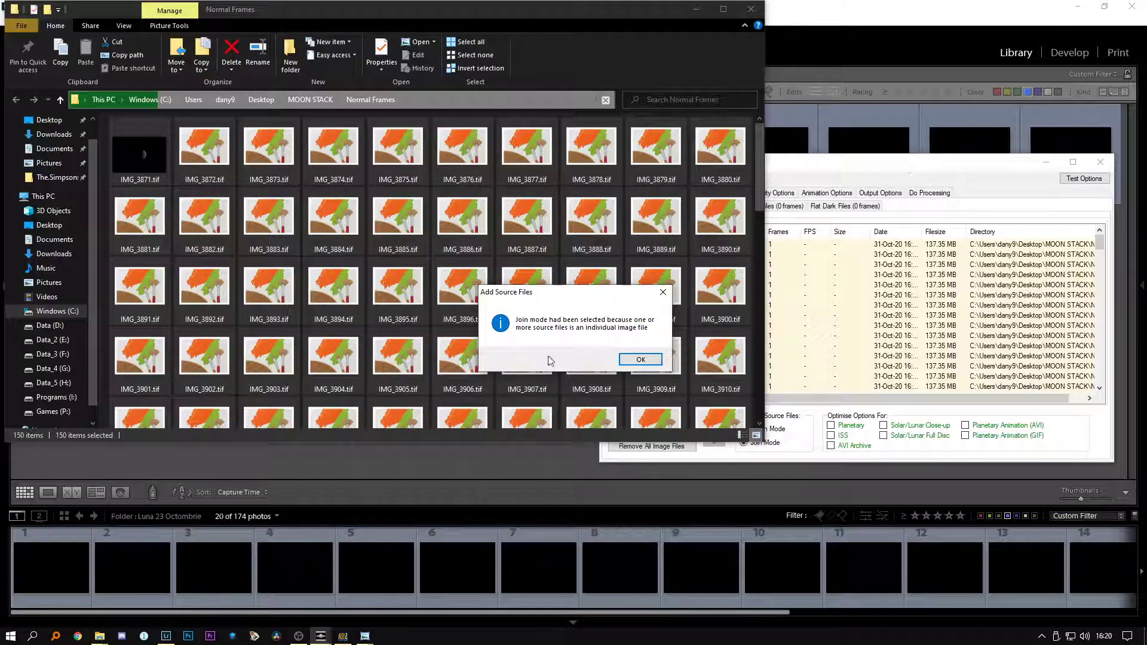
{"action": "left_click", "coordinate": [640, 360]}
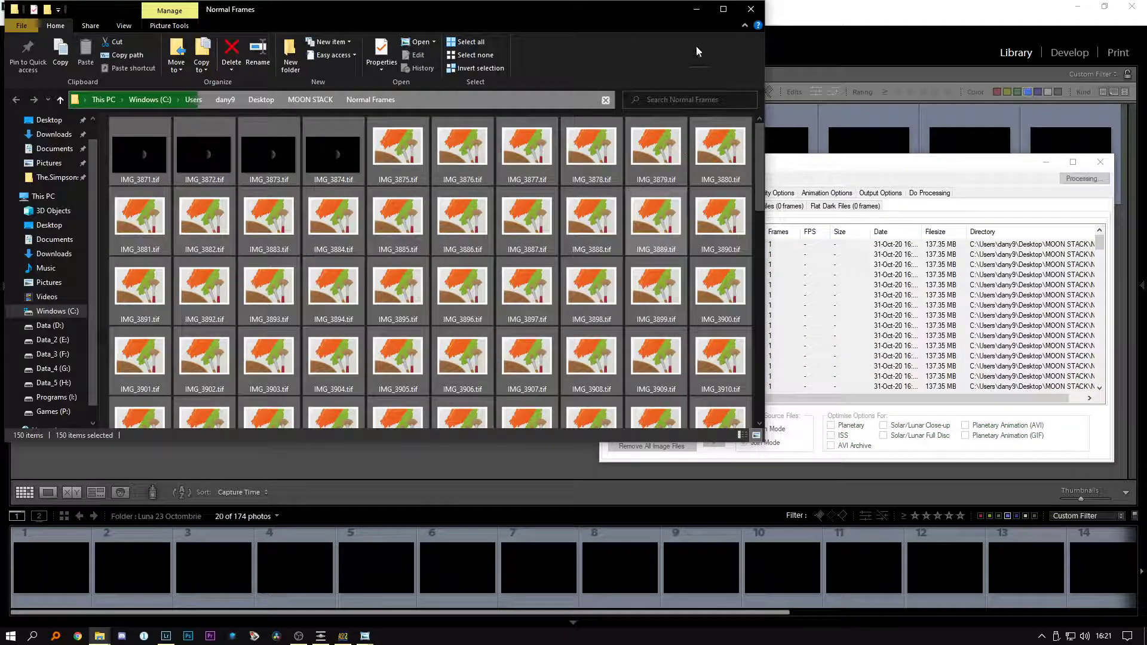
{"action": "left_click", "coordinate": [696, 9]}
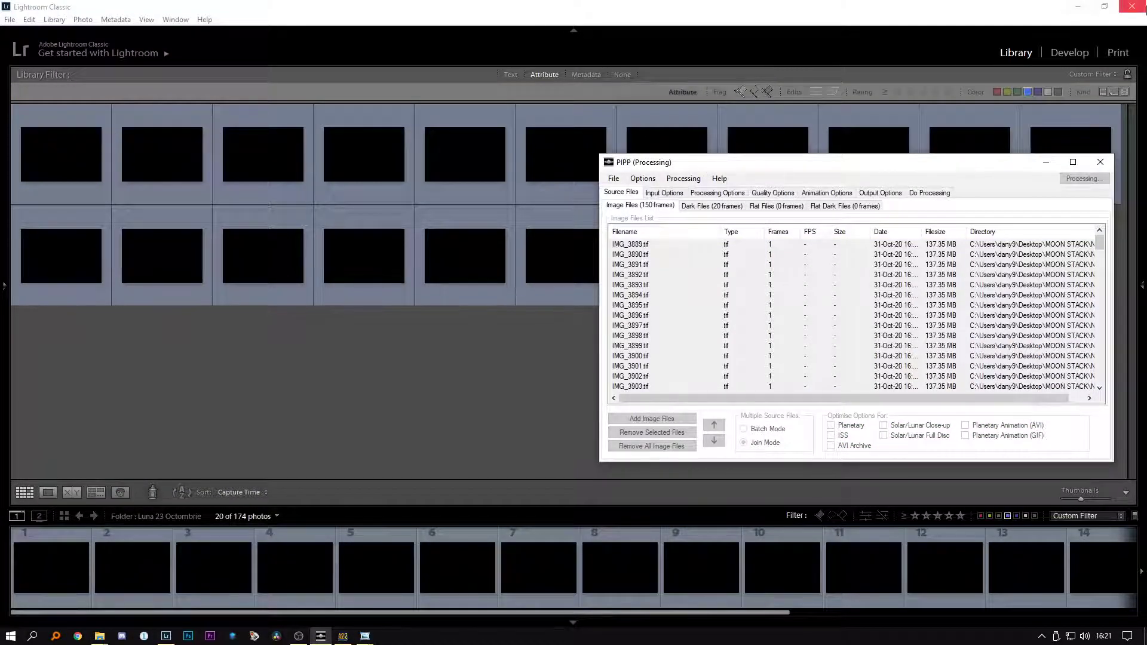
Close Lightroom and cancel the backup of its catalog
{"action": "left_click", "coordinate": [1131, 6]}
{"action": "left_click", "coordinate": [603, 374]}
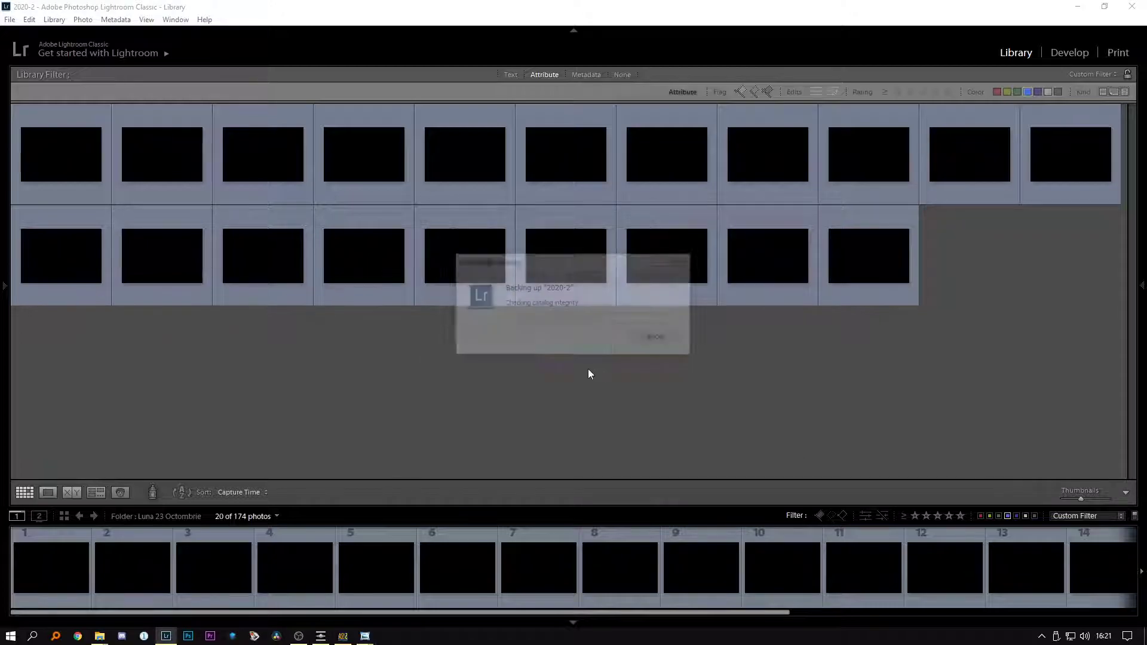
{"action": "left_click", "coordinate": [656, 339]}
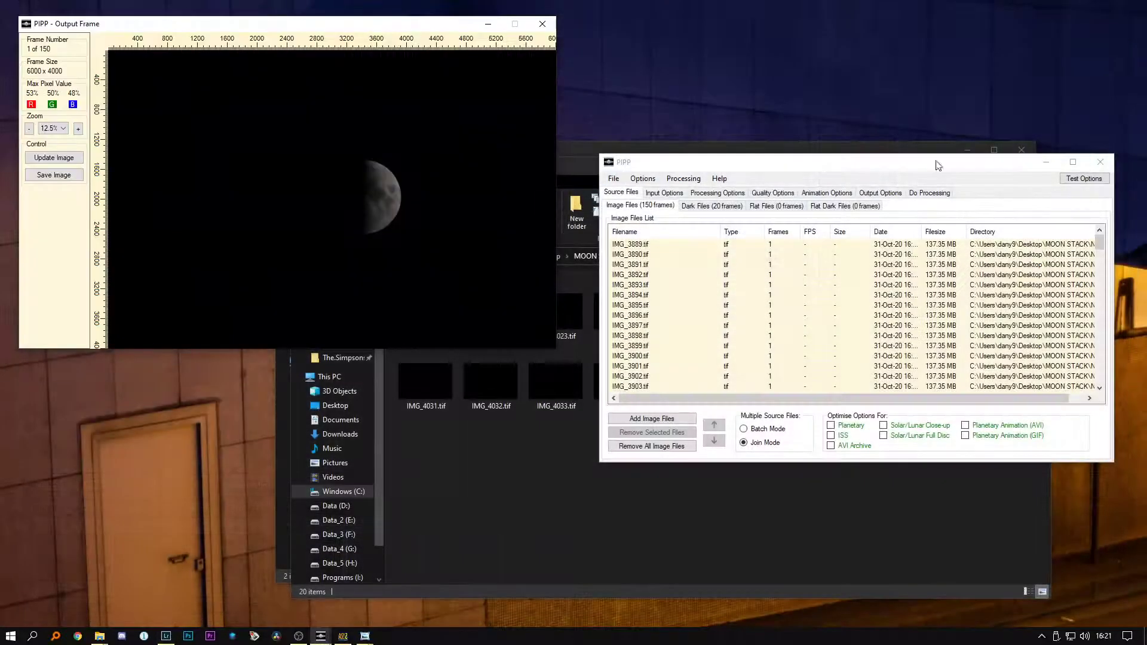
Place the output frame preview beside the PIPP window and try the Solar/Lunar Close-up optimisation in it
{"action": "left_click_drag", "start_coordinate": [371, 27], "coordinate": [392, 150]}
{"action": "left_click_drag", "start_coordinate": [776, 162], "coordinate": [764, 119]}
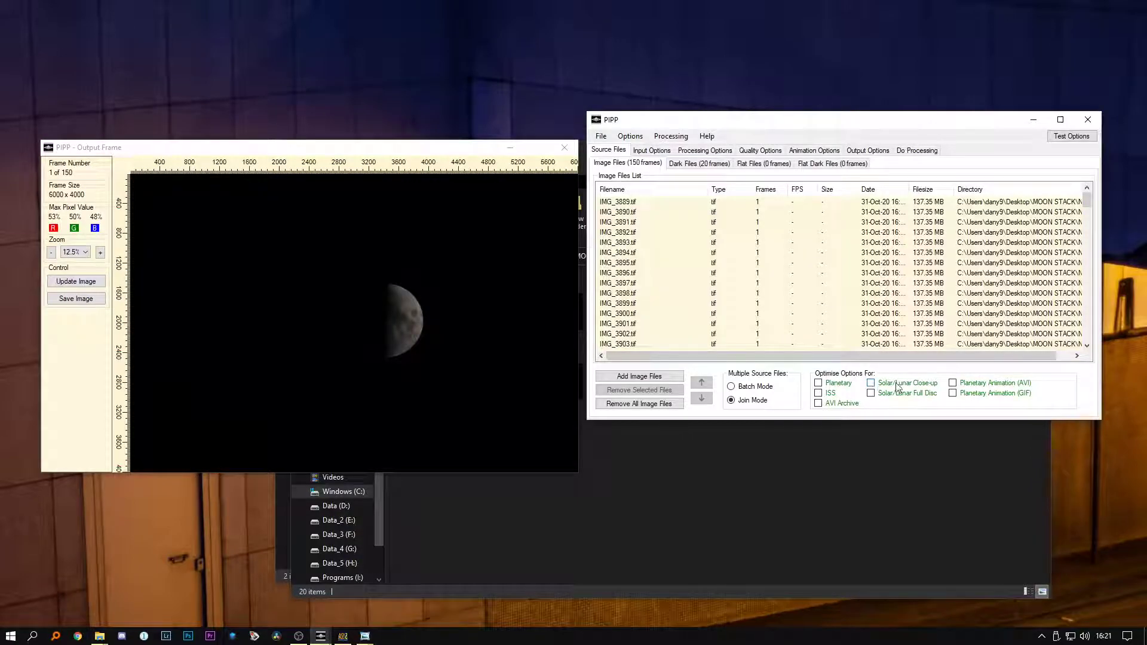
{"action": "left_click", "coordinate": [876, 385]}
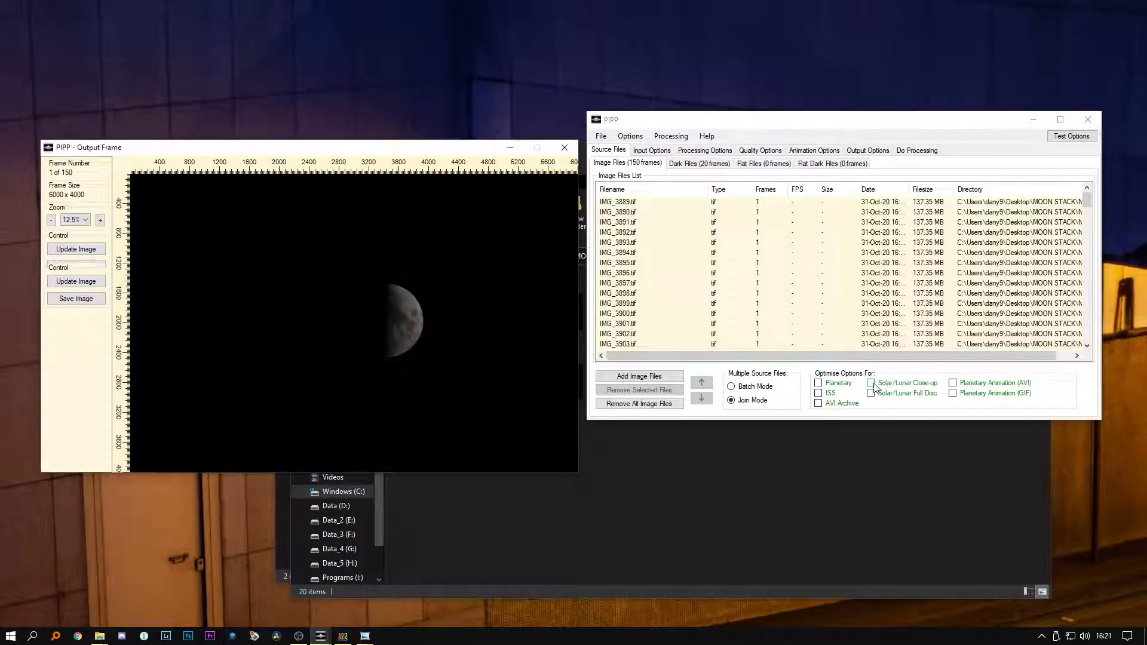
{"action": "left_click", "coordinate": [83, 285]}
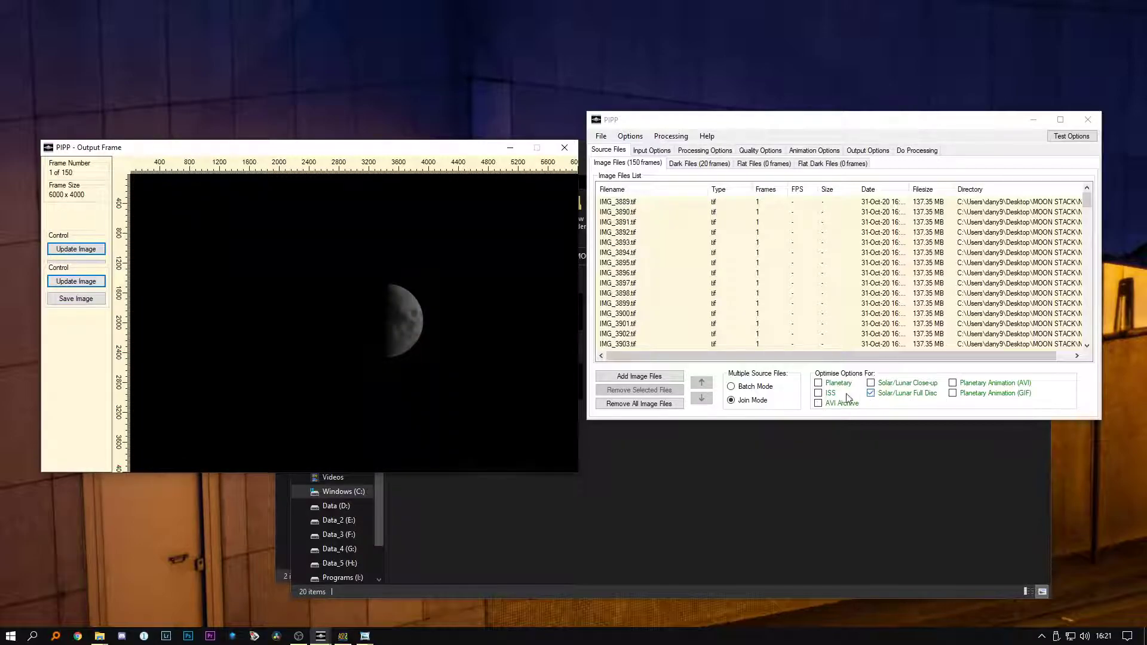
Optimise the options for Solar/Lunar Full Disc and update the output frame preview
{"action": "left_click", "coordinate": [85, 284]}
{"action": "left_click", "coordinate": [871, 393]}
{"action": "left_click", "coordinate": [84, 284]}
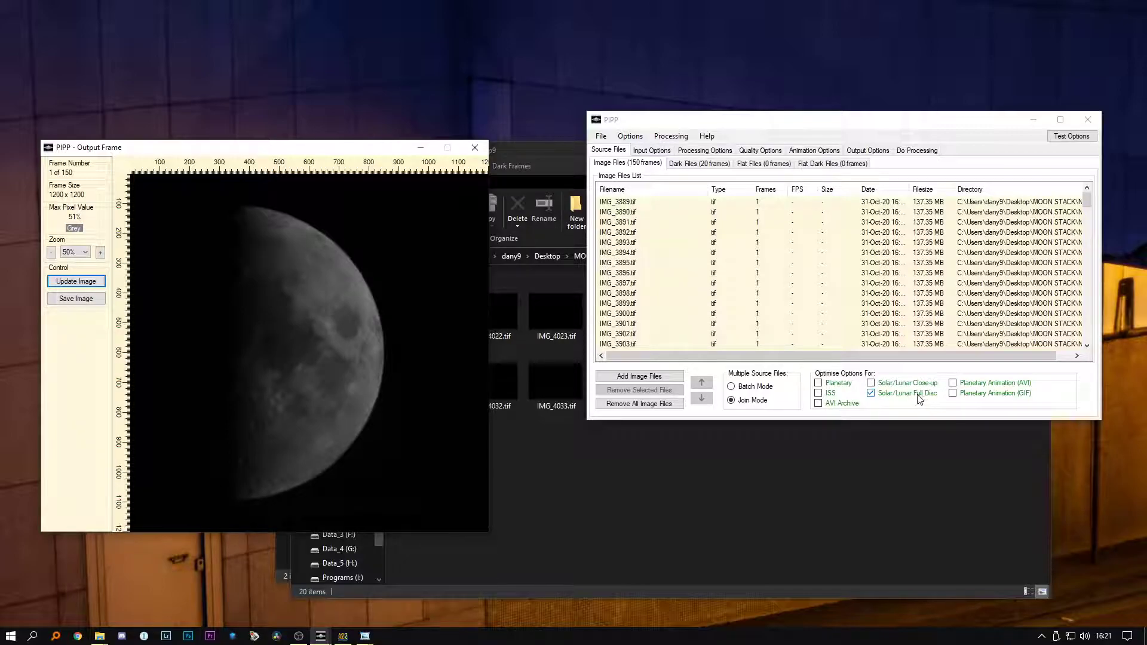
{"action": "left_click_drag", "start_coordinate": [329, 148], "coordinate": [351, 126]}
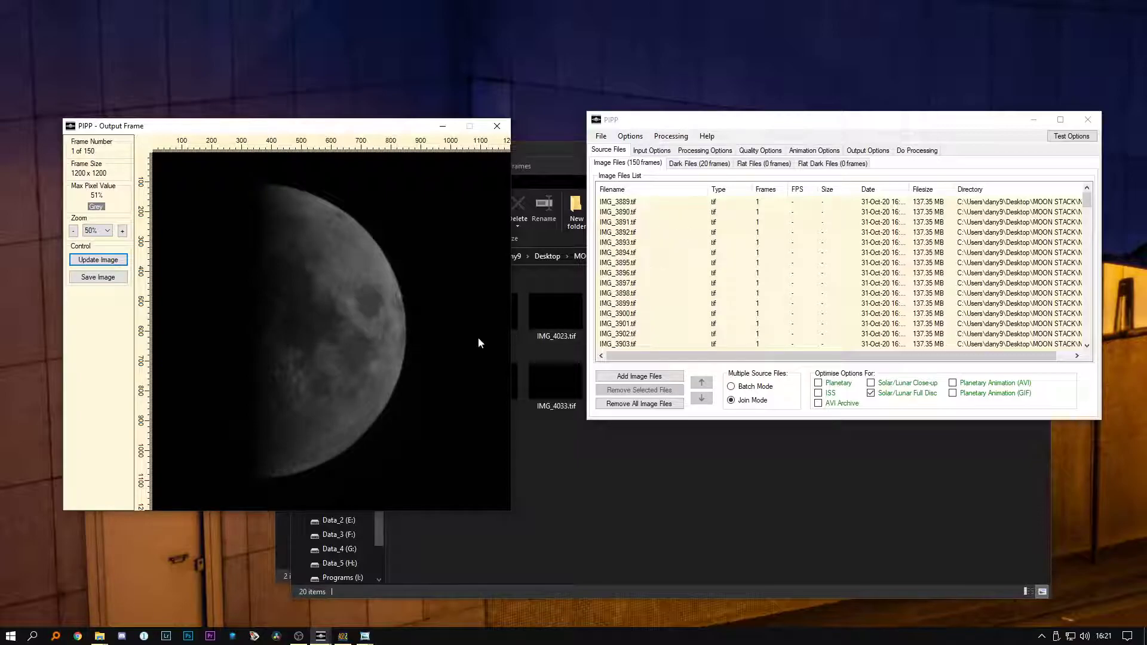
Turn off the colour to monochrome conversion in the processing options
{"action": "left_click", "coordinate": [653, 153]}
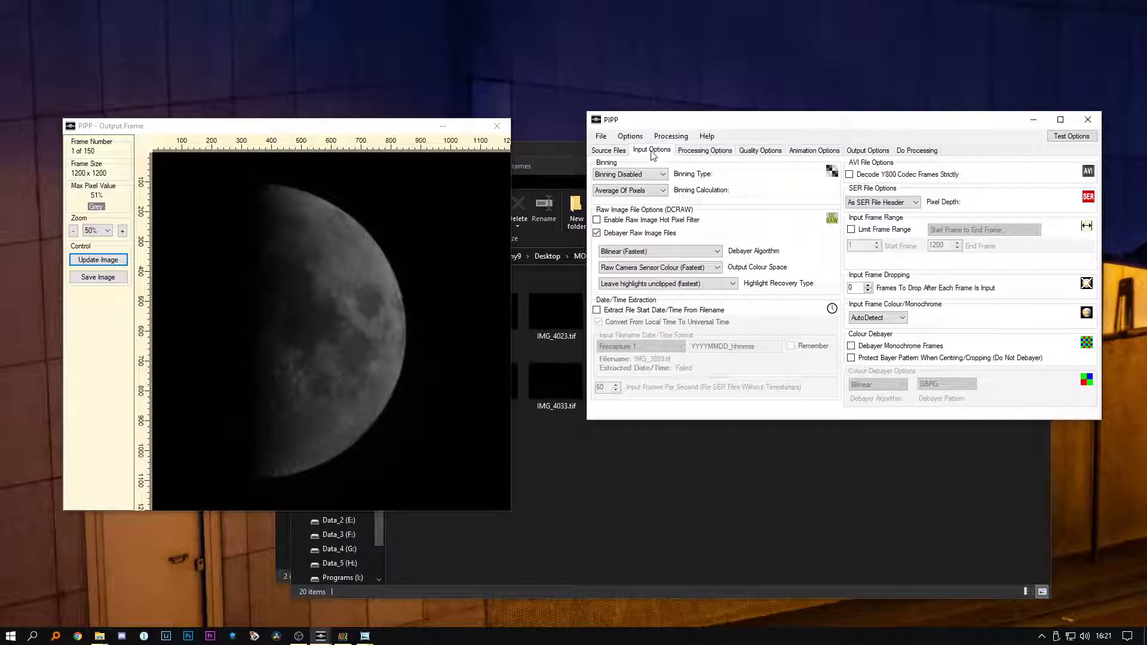
{"action": "left_click", "coordinate": [696, 153]}
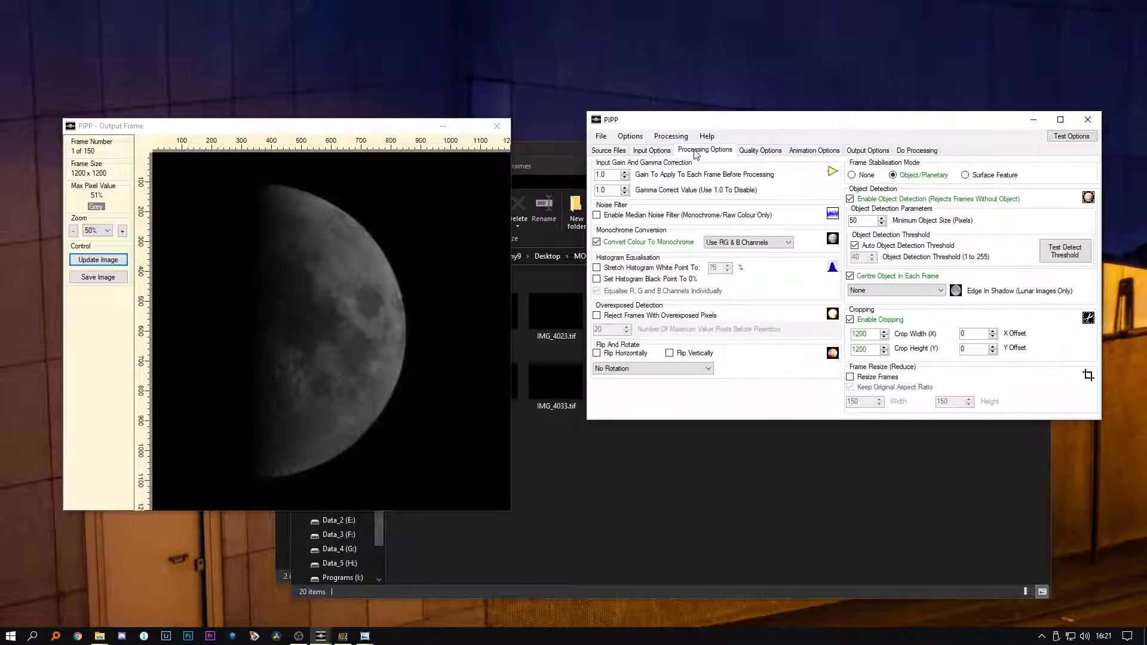
{"action": "left_click", "coordinate": [629, 242]}
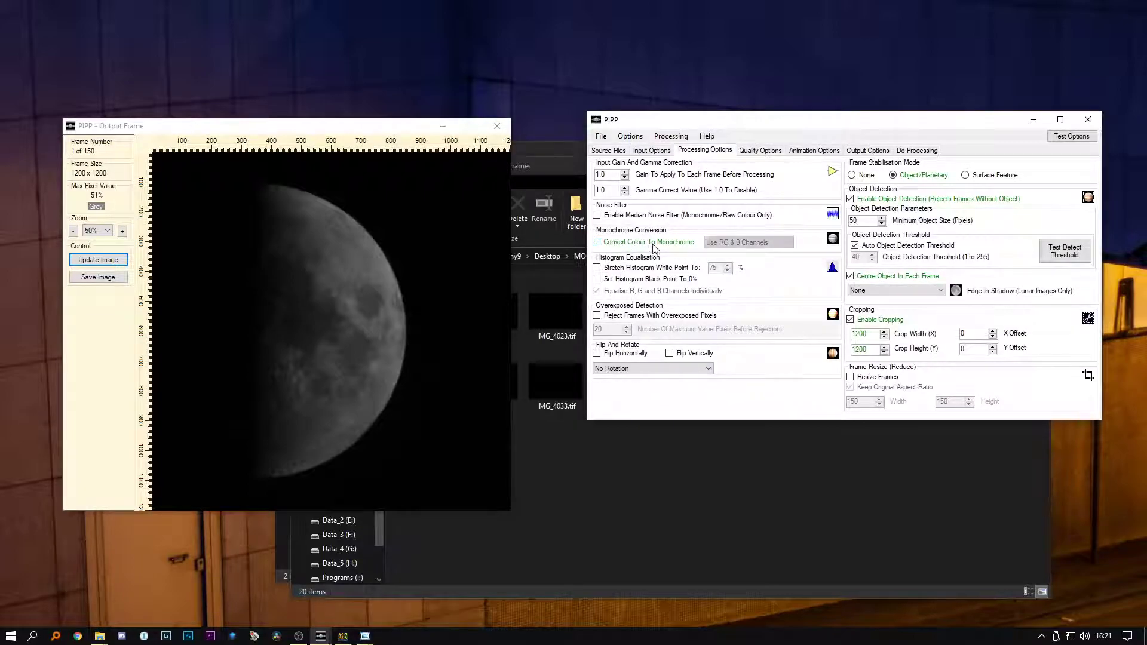
Keep only the best 30 percent of frames, ranked with the Default PIPP Quality Algorithm
{"action": "left_click", "coordinate": [756, 154]}
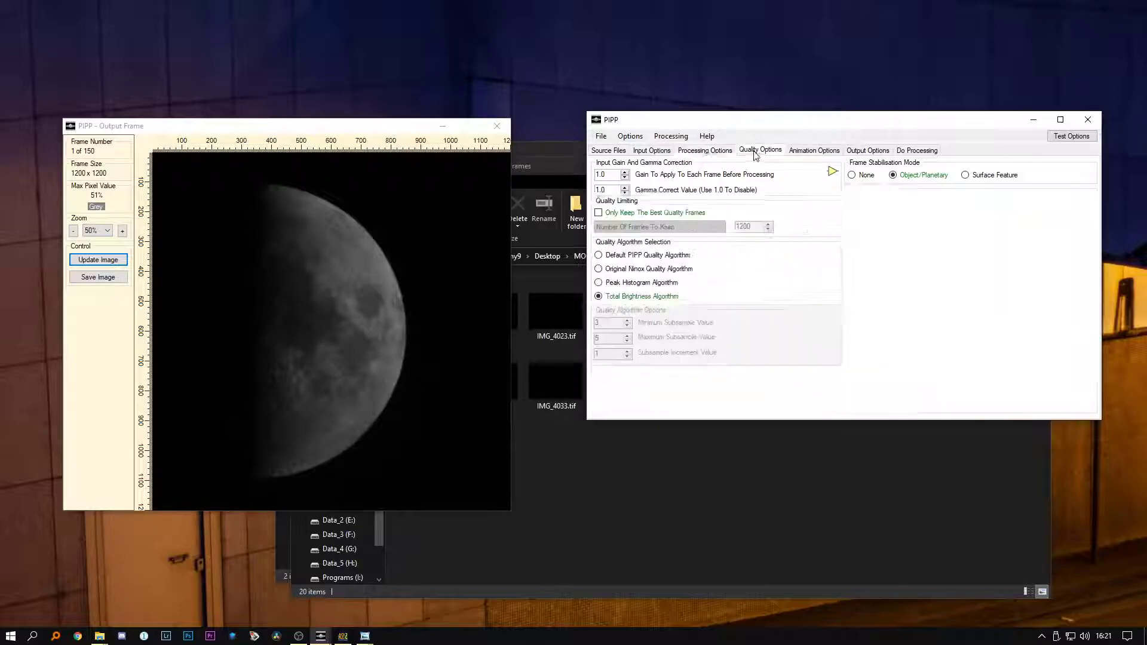
{"action": "left_click", "coordinate": [647, 217]}
{"action": "left_click", "coordinate": [686, 227]}
{"action": "left_click", "coordinate": [657, 246]}
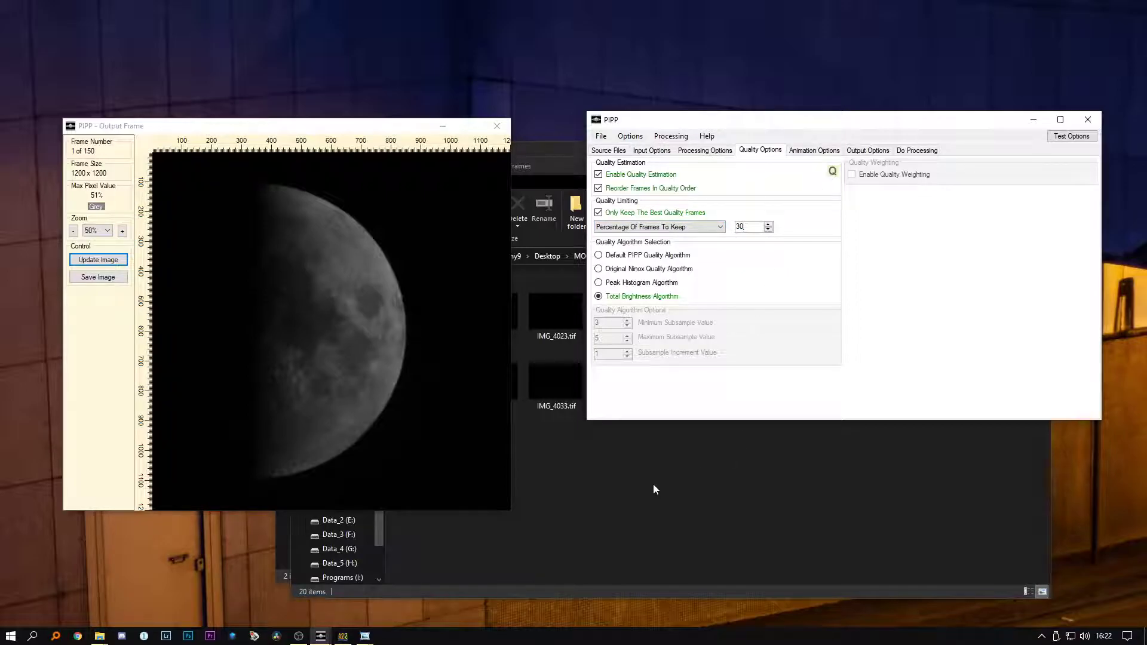
{"action": "left_click", "coordinate": [668, 256]}
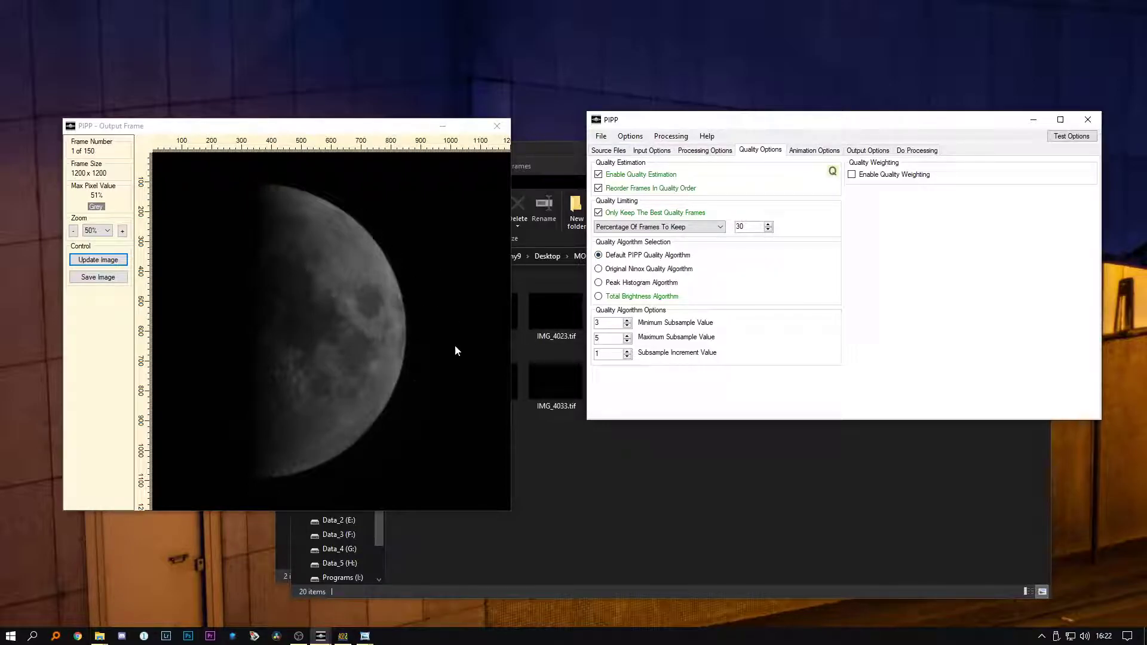
Review the animation, output and input options, disable cropping in the processing options and update the output frame preview
{"action": "left_click", "coordinate": [816, 153]}
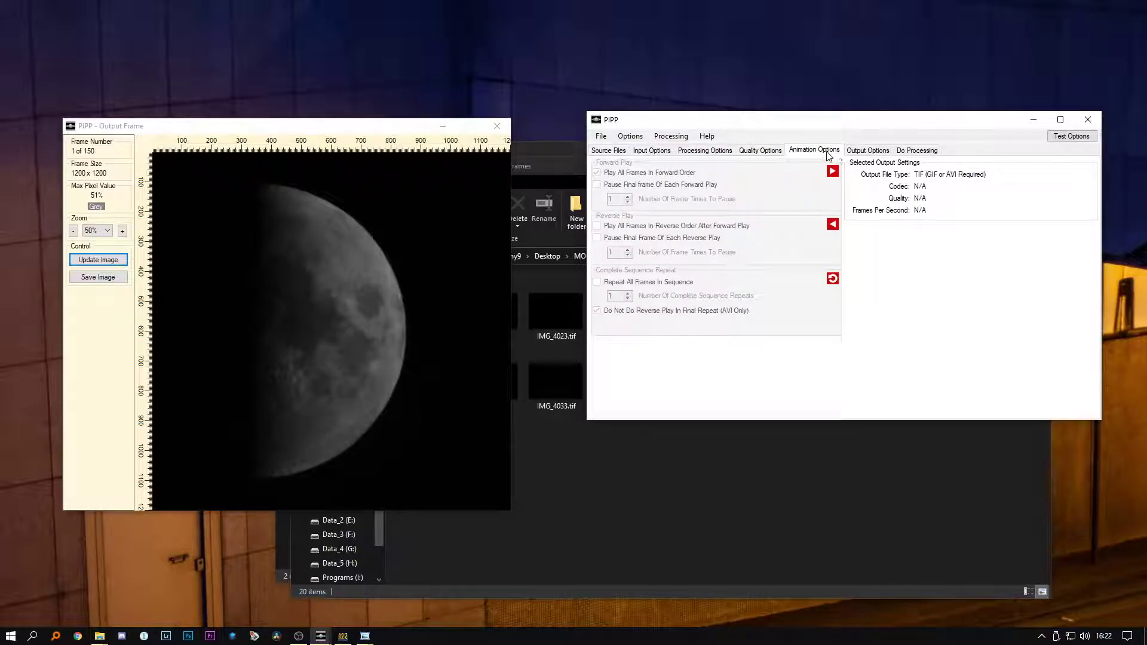
{"action": "left_click", "coordinate": [884, 153]}
{"action": "left_click", "coordinate": [665, 152]}
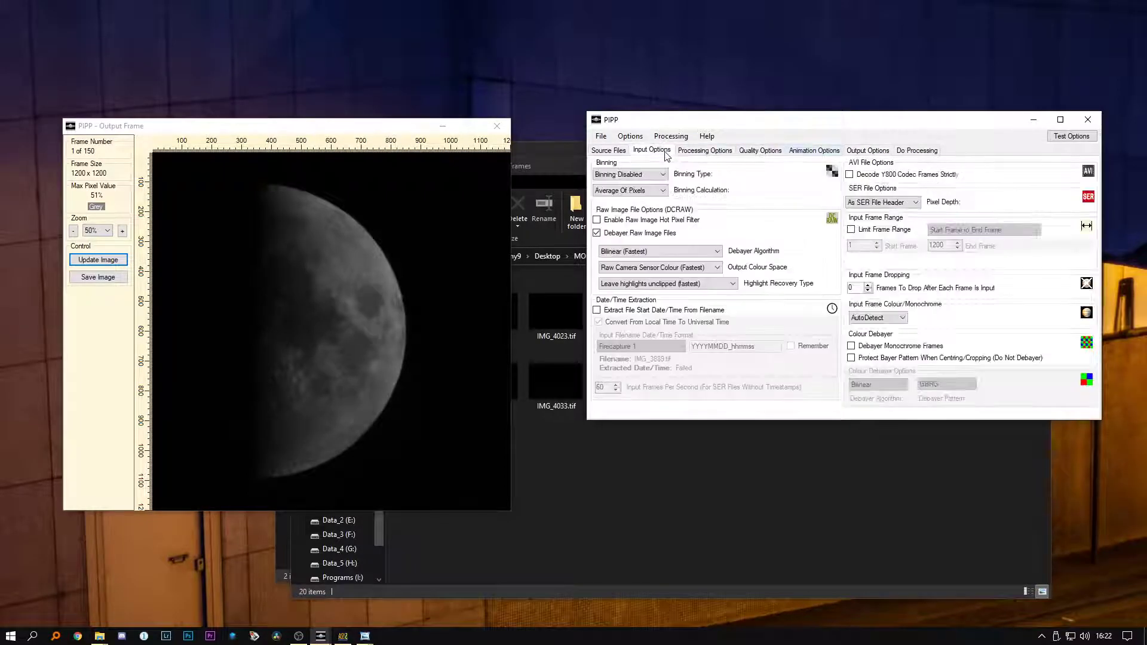
{"action": "left_click", "coordinate": [689, 153]}
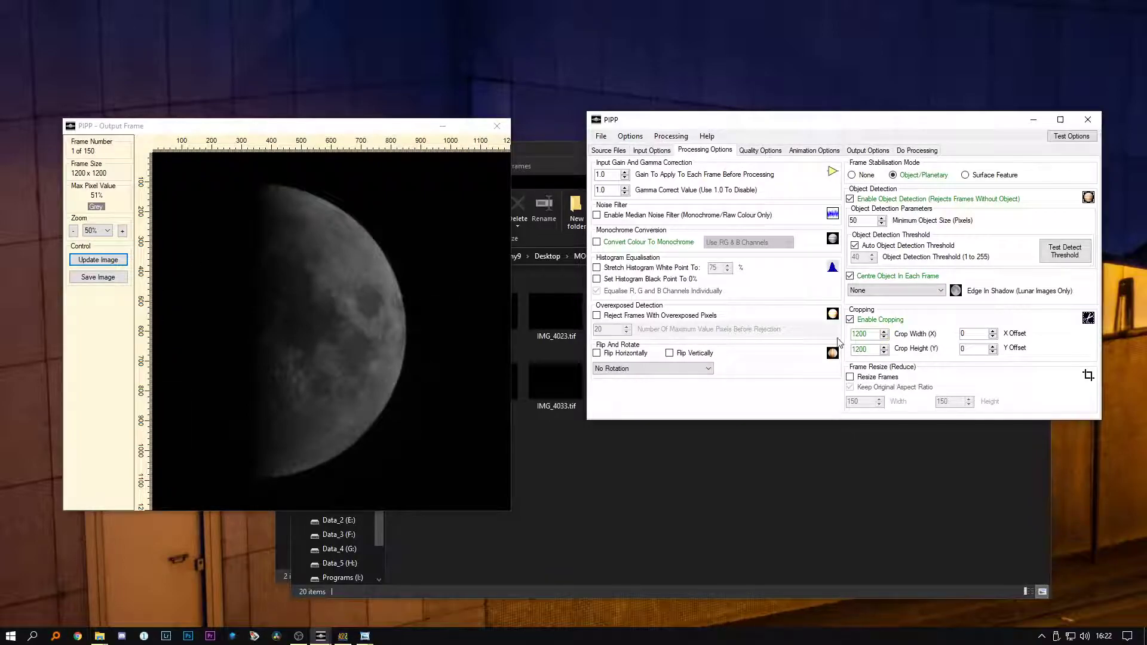
{"action": "left_click", "coordinate": [850, 319]}
{"action": "left_click", "coordinate": [98, 260]}
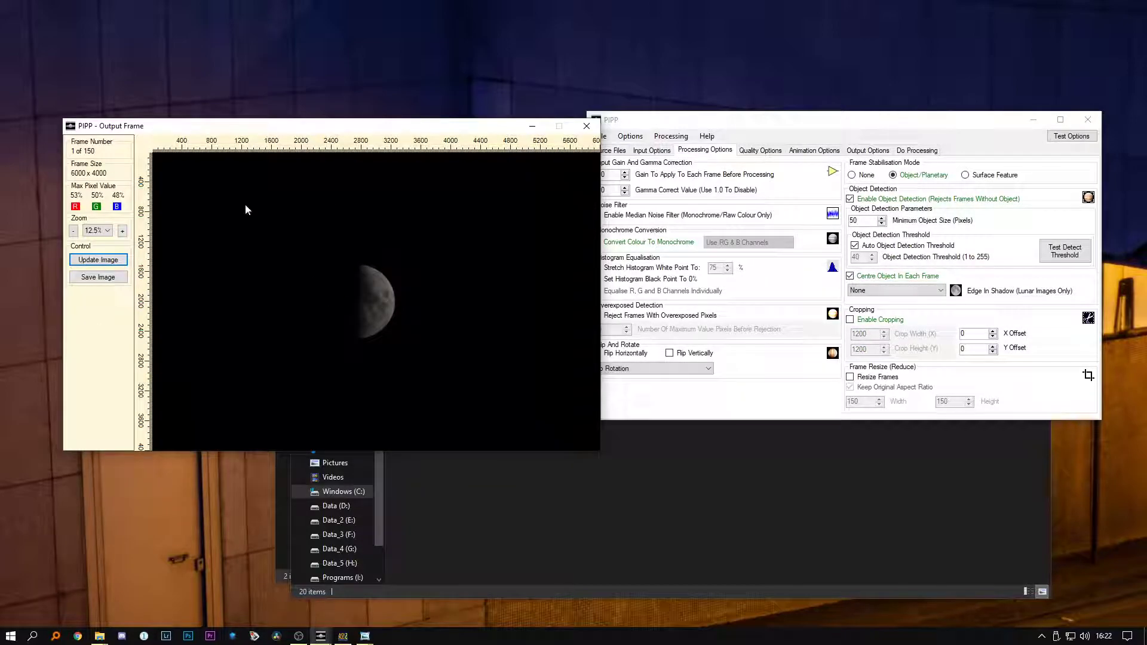
Enable cropping with a crop height of 1800 pixels and update the output frame preview
{"action": "left_click", "coordinate": [854, 319]}
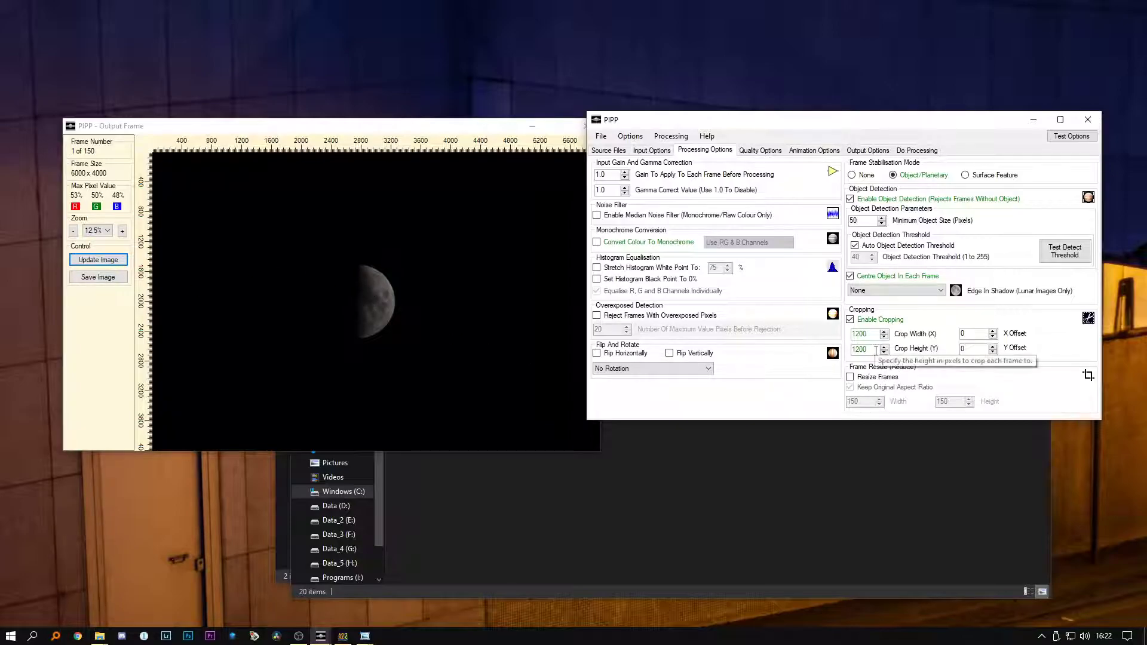
{"action": "left_click_drag", "start_coordinate": [878, 349], "coordinate": [844, 344]}
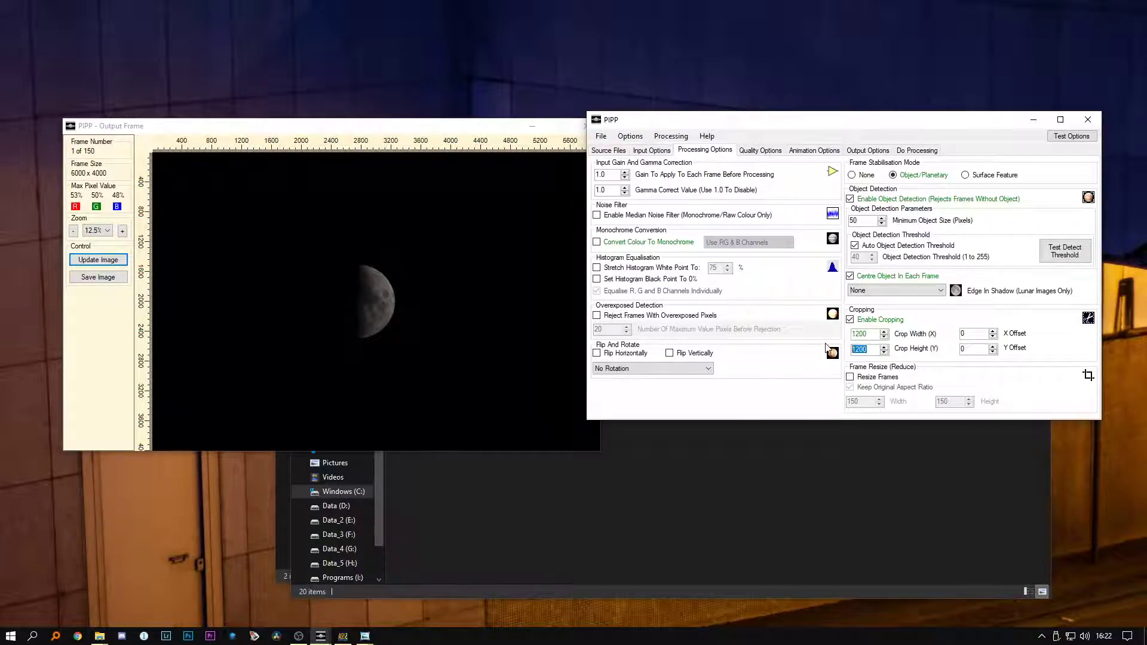
{"action": "type", "text": "18"}
{"action": "left_click", "coordinate": [113, 259]}
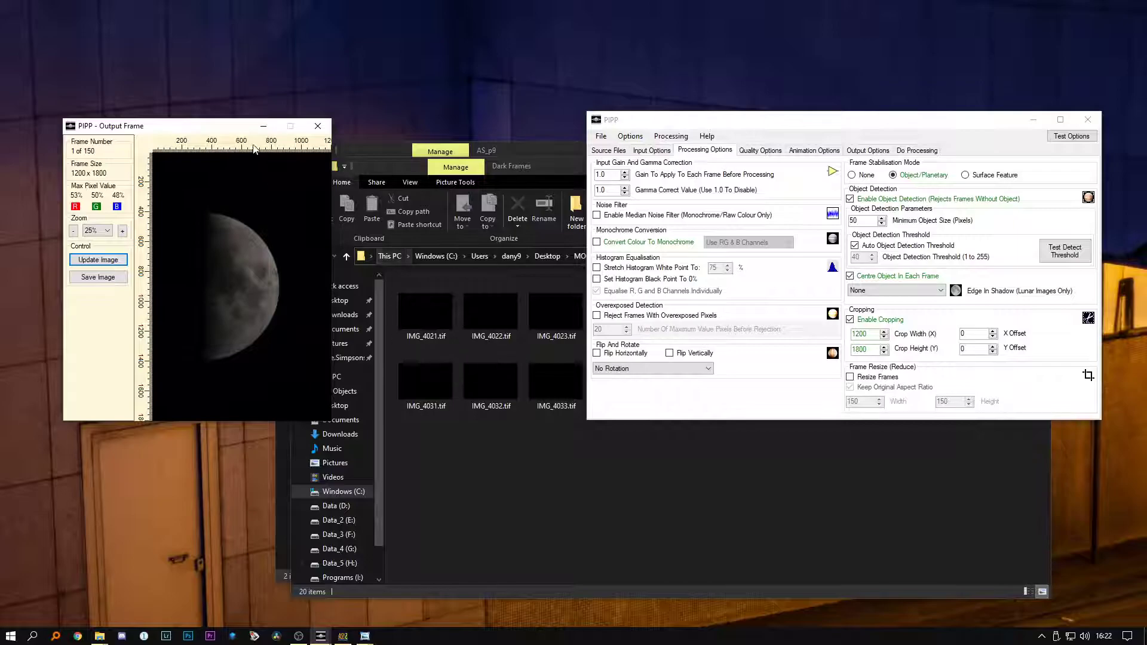
{"action": "left_click_drag", "start_coordinate": [220, 127], "coordinate": [373, 139]}
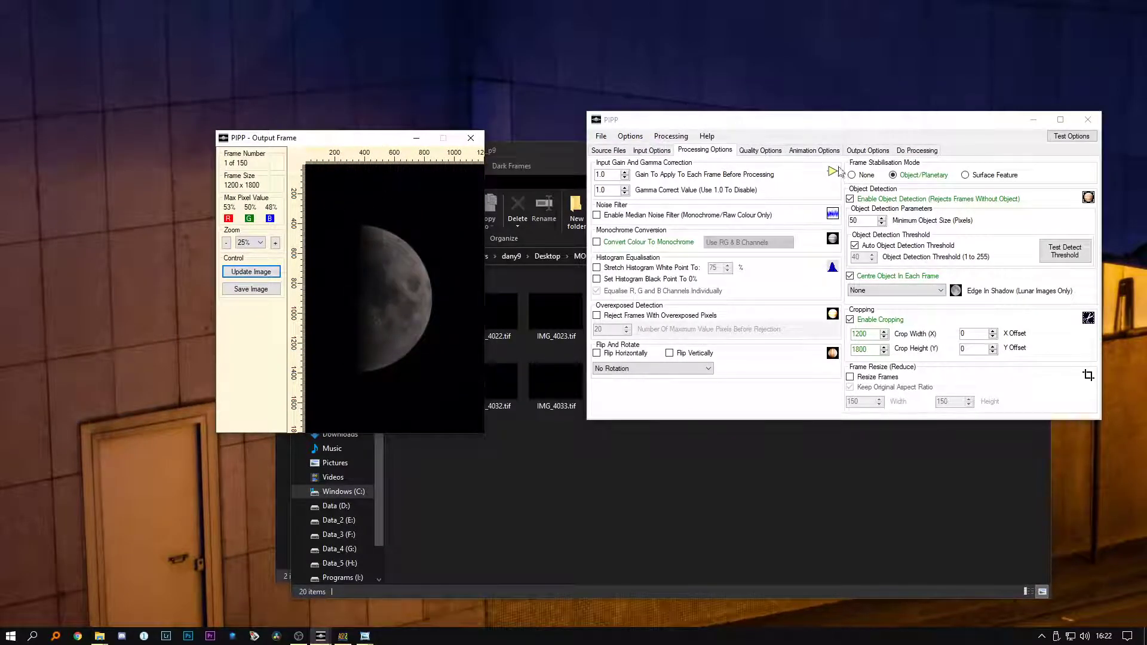
Run a test of the current options and start processing the moon frames
{"action": "left_click", "coordinate": [826, 150]}
{"action": "left_click", "coordinate": [867, 150]}
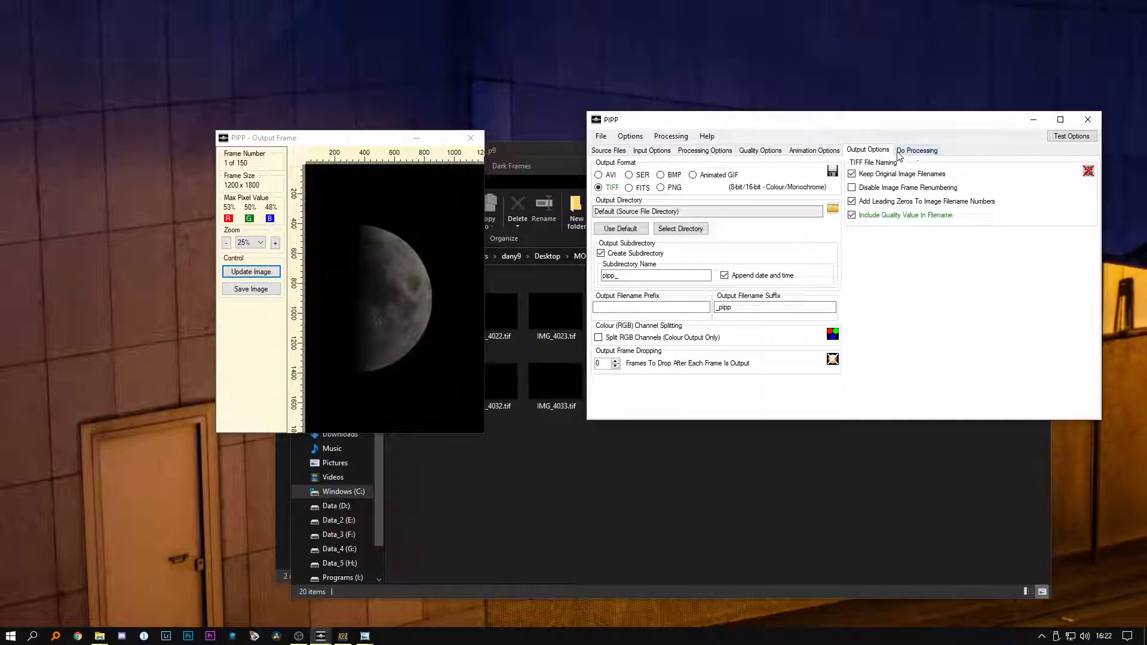
{"action": "left_click", "coordinate": [915, 150]}
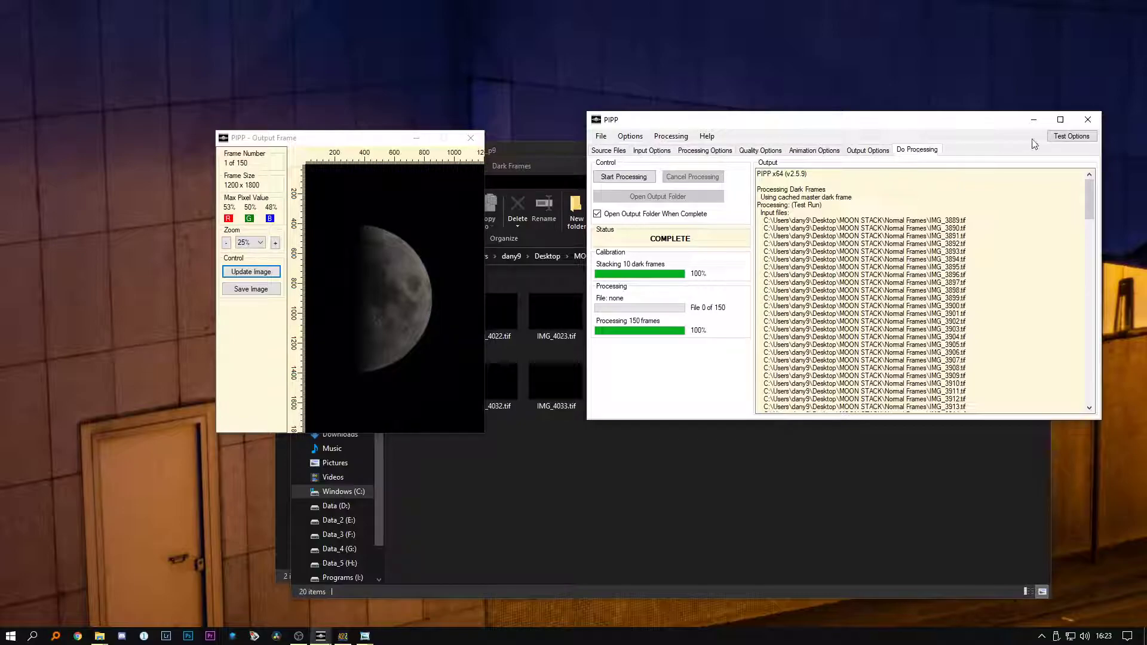
{"action": "left_click", "coordinate": [1068, 136]}
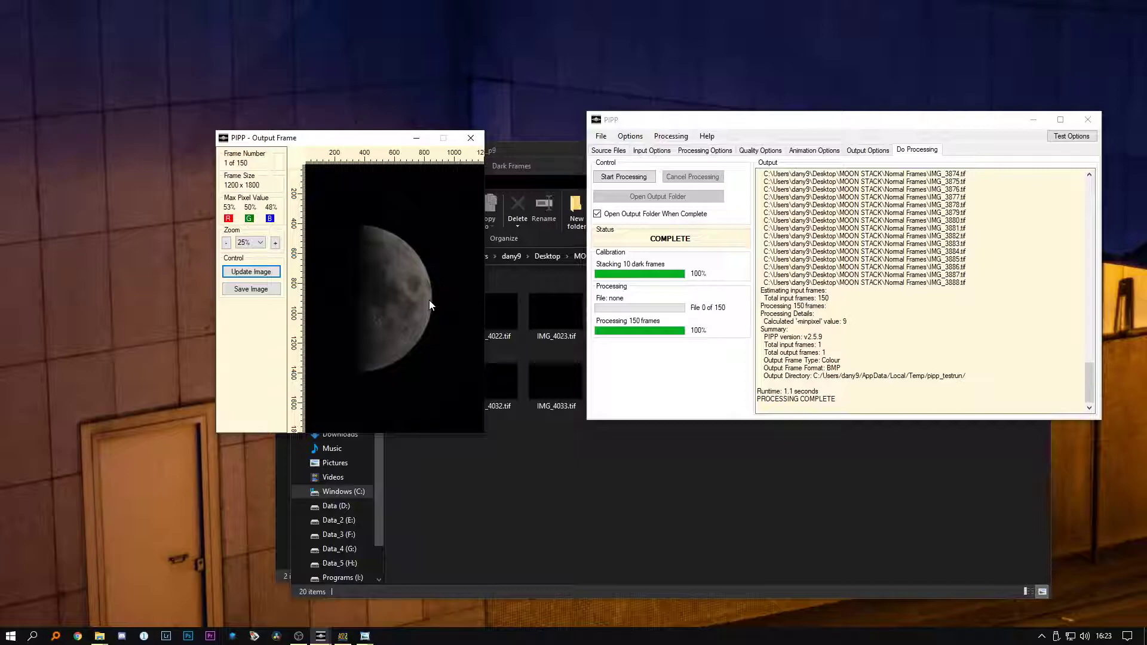
{"action": "left_click_drag", "start_coordinate": [766, 399], "coordinate": [835, 398]}
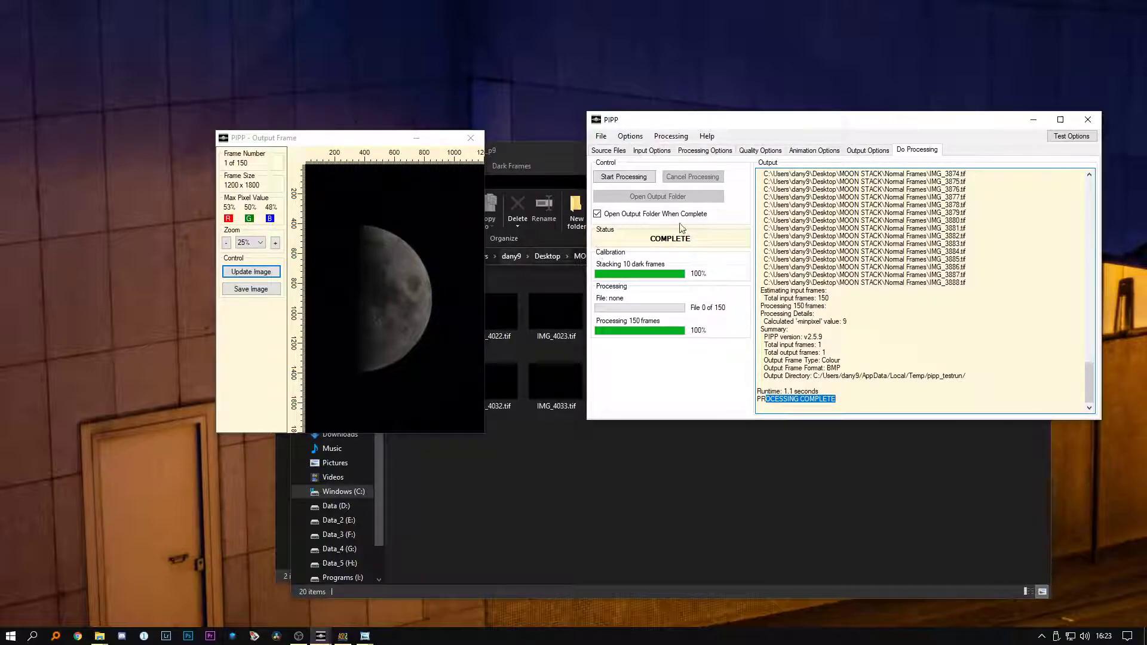
{"action": "left_click", "coordinate": [642, 182]}
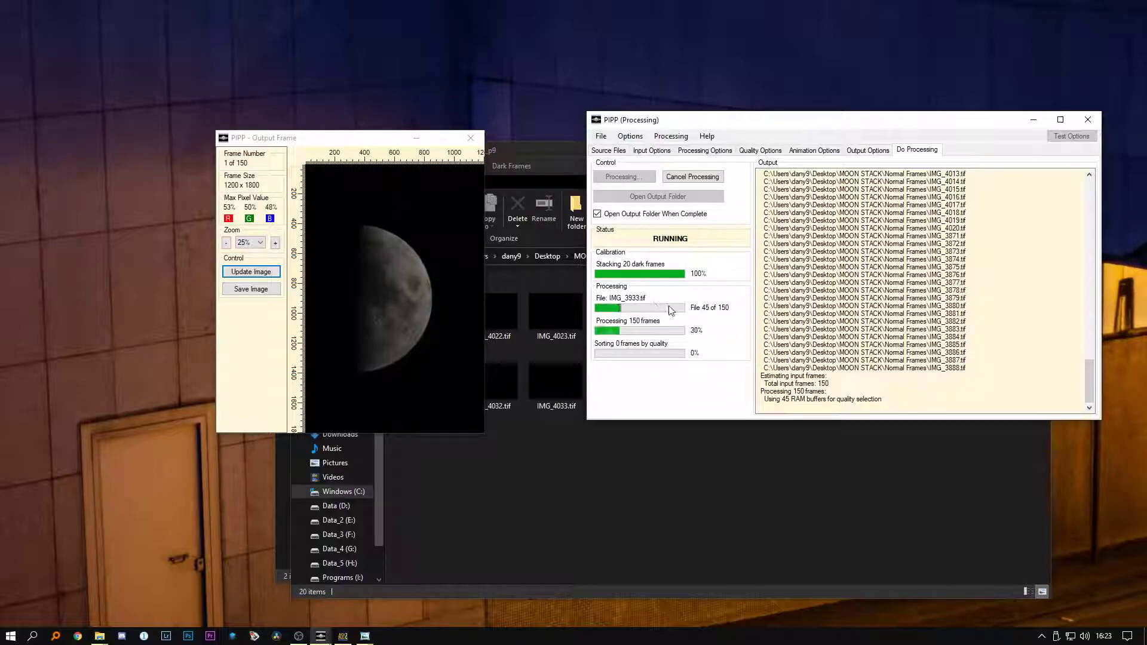
Close the AS_p9 folder and check the pipp_20201031_162312 output folder inside Normal Frames while processing runs
{"action": "left_click_drag", "start_coordinate": [1089, 381], "coordinate": [1018, 403]}
{"action": "left_click_drag", "start_coordinate": [346, 141], "coordinate": [147, 166]}
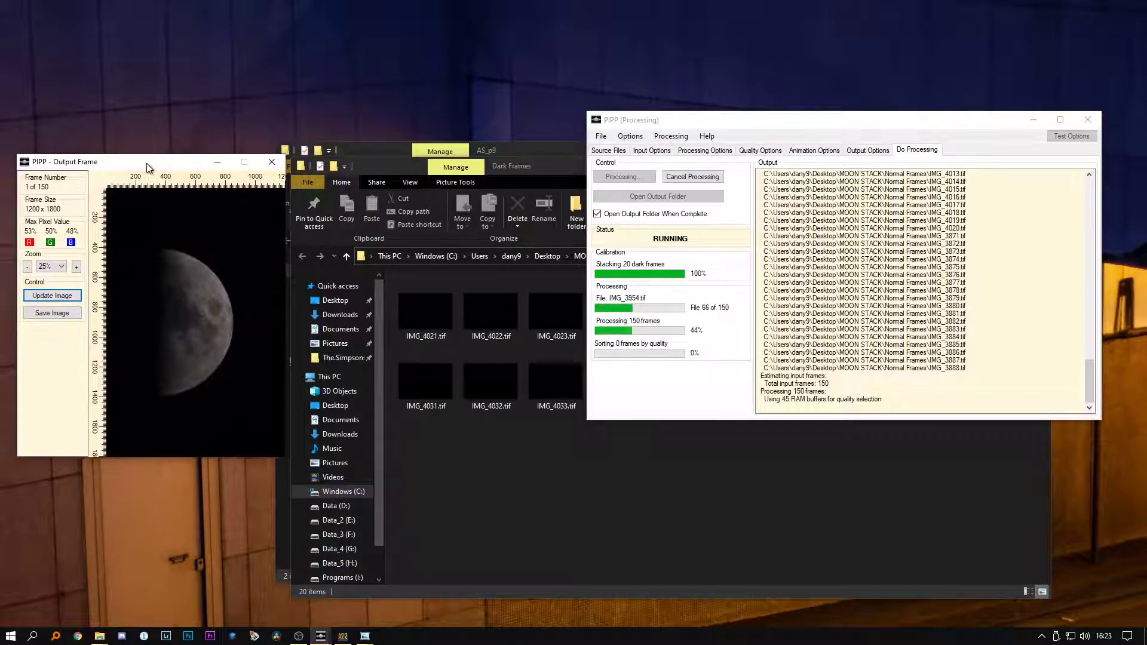
{"action": "left_click", "coordinate": [526, 152]}
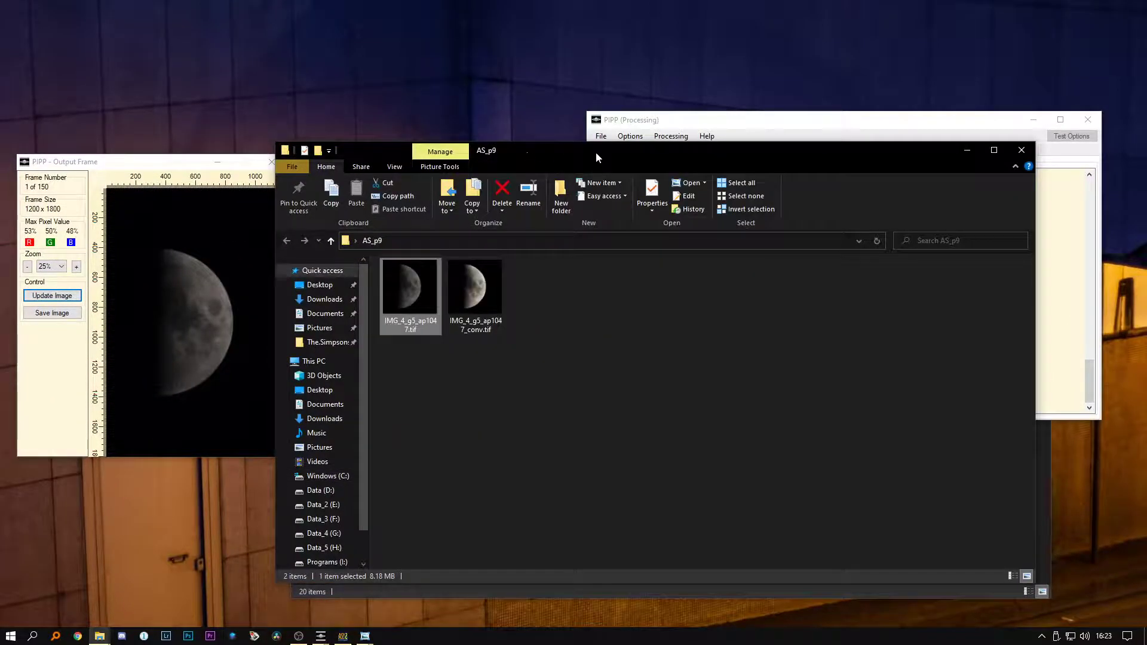
{"action": "left_click", "coordinate": [1021, 150]}
{"action": "left_click", "coordinate": [539, 512]}
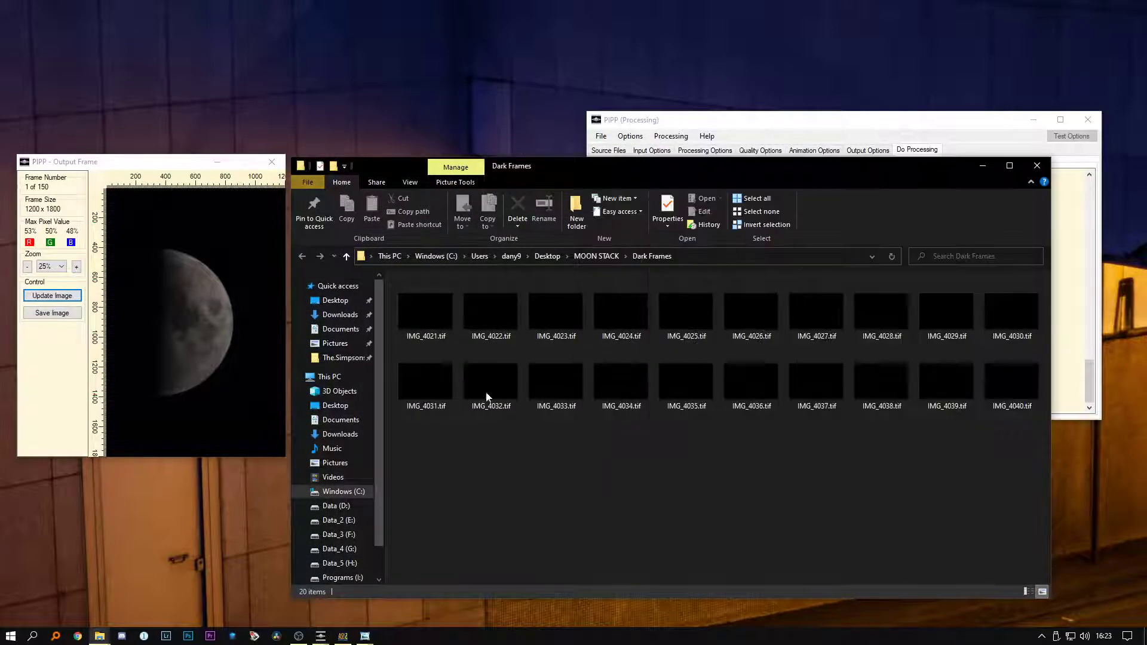
{"action": "left_click", "coordinate": [592, 256]}
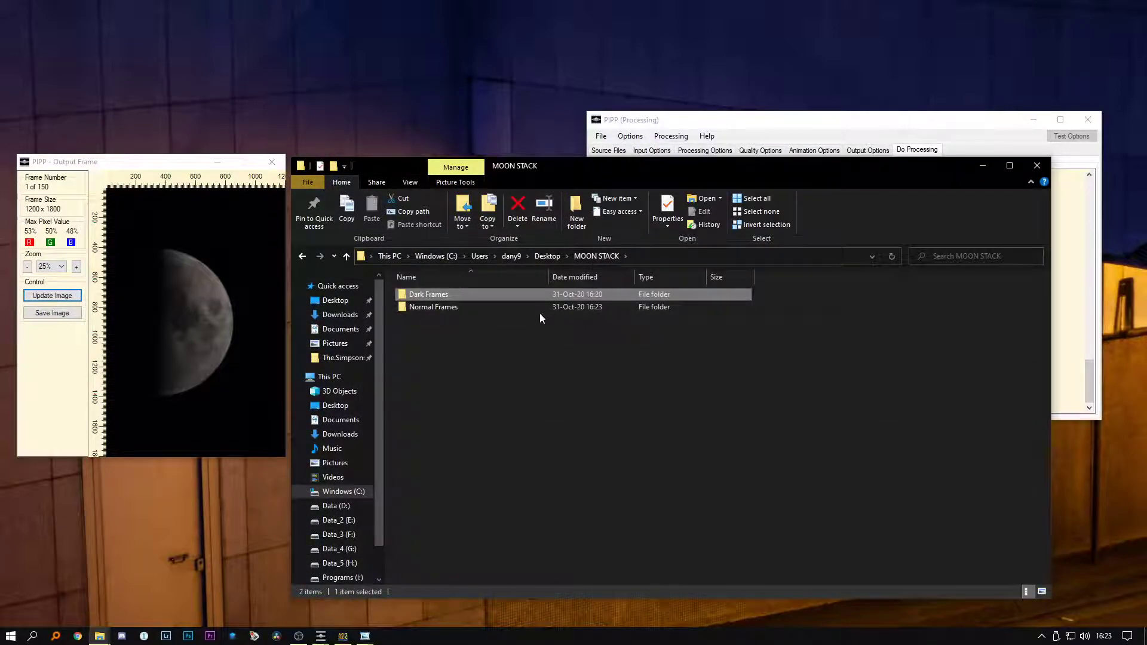
{"action": "double_click", "coordinate": [472, 310]}
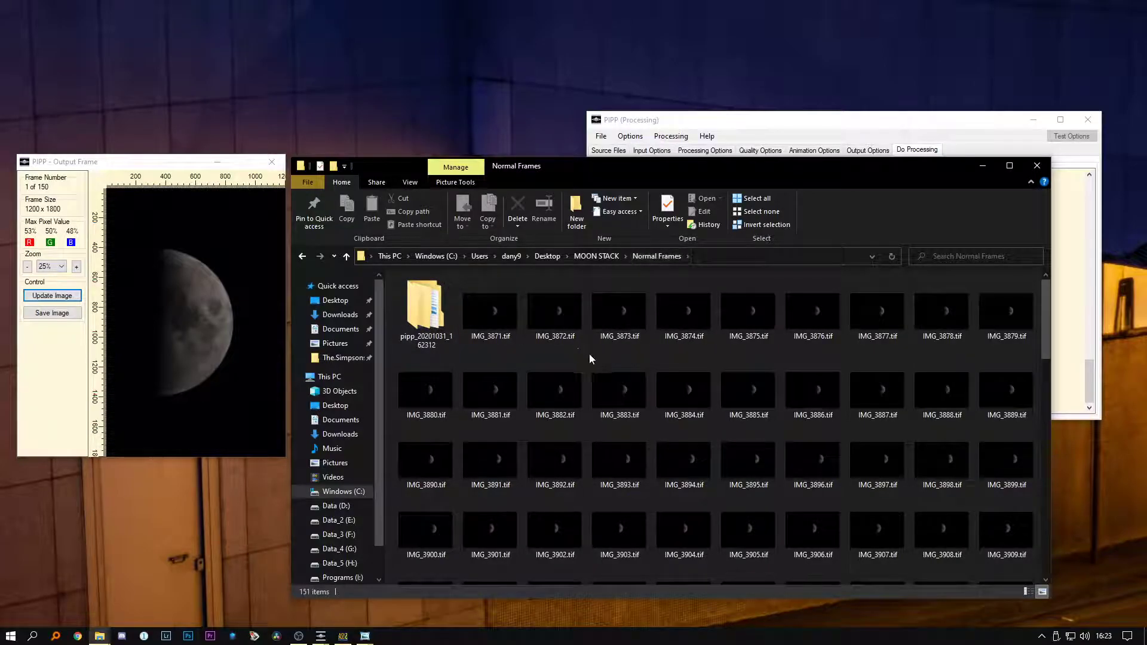
{"action": "double_click", "coordinate": [424, 314]}
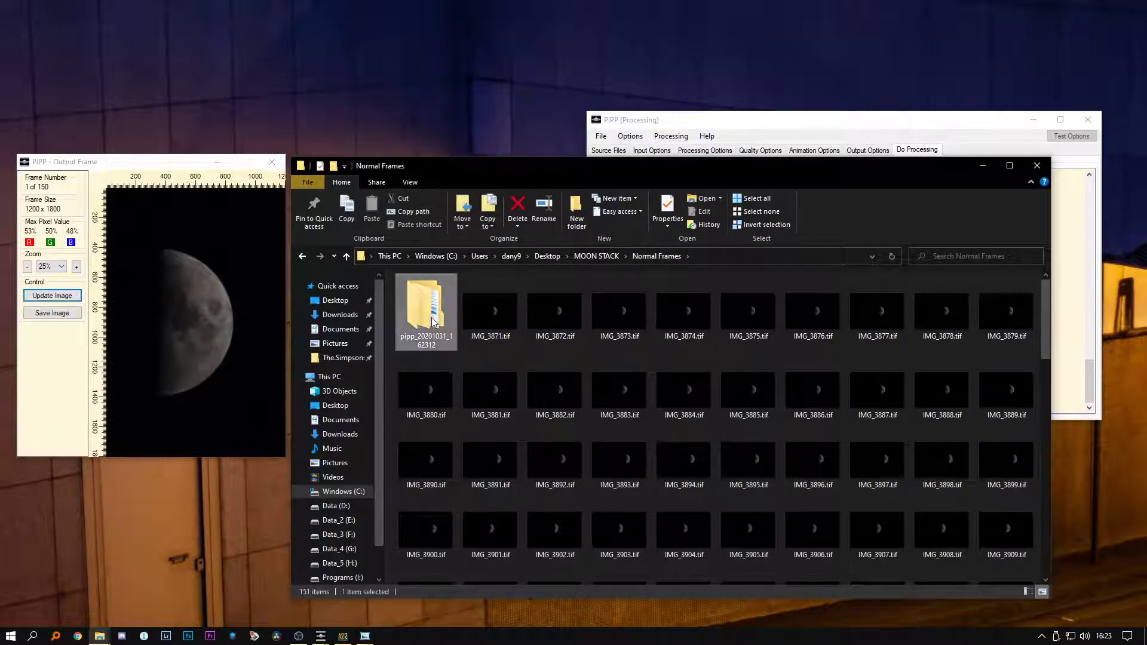
{"action": "left_click", "coordinate": [849, 126]}
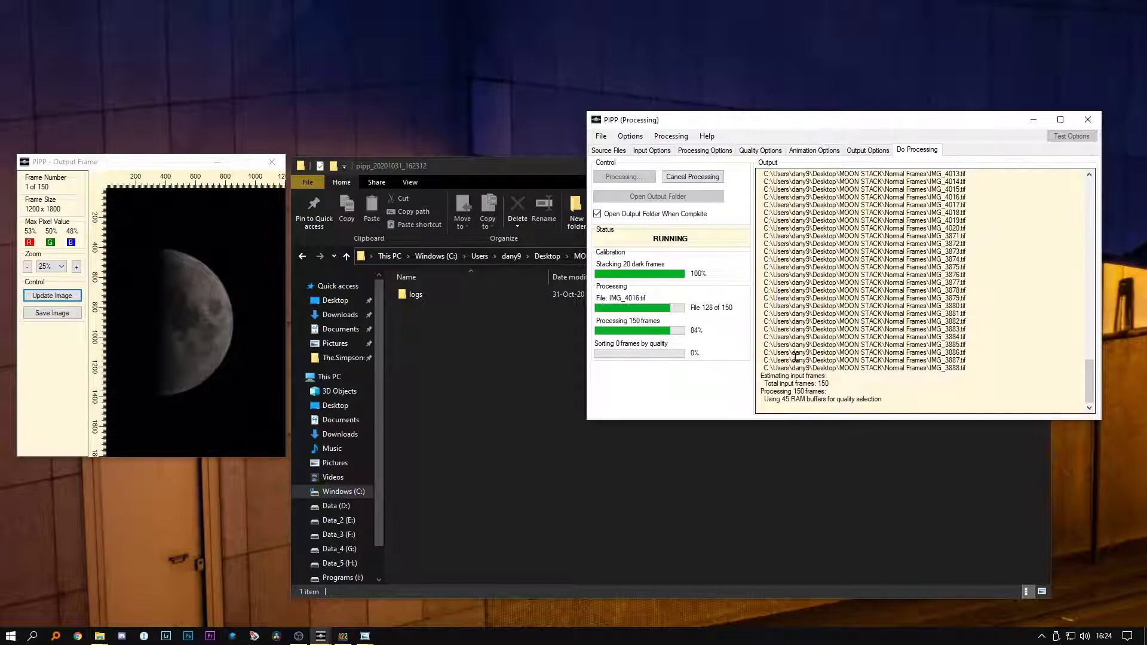
Close the open photo viewer windows and open the IMG_3889 folder containing the processed frames
{"action": "left_click", "coordinate": [365, 635]}
{"action": "left_click", "coordinate": [485, 549]}
{"action": "left_click", "coordinate": [427, 549]}
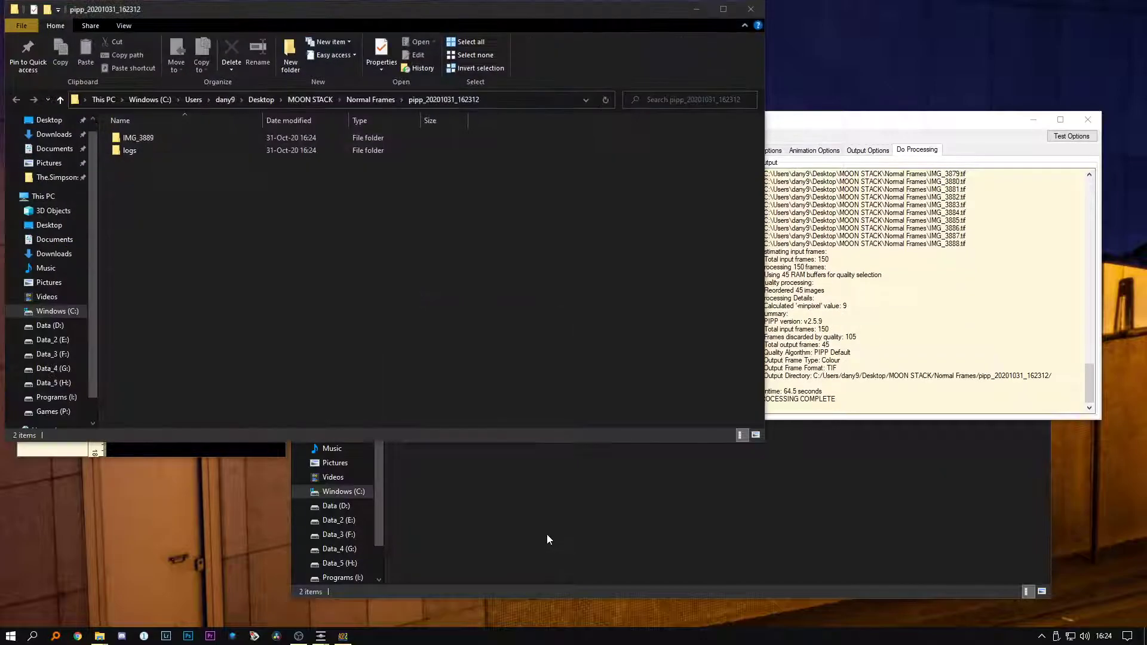
{"action": "left_click_drag", "start_coordinate": [573, 18], "coordinate": [822, 131]}
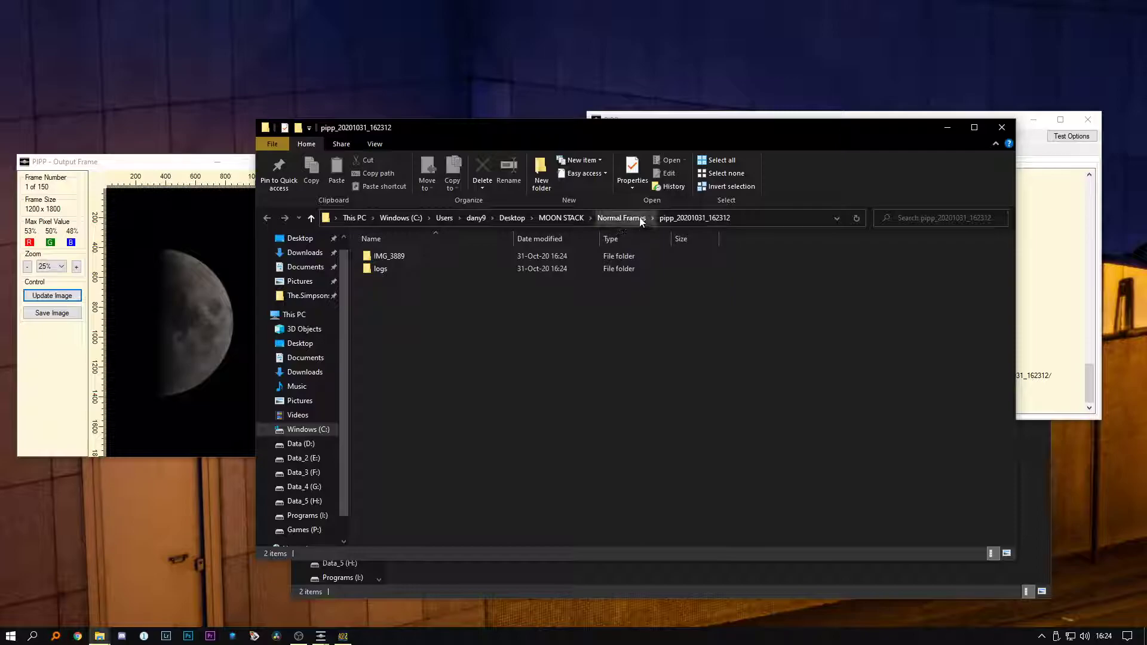
{"action": "double_click", "coordinate": [396, 257]}
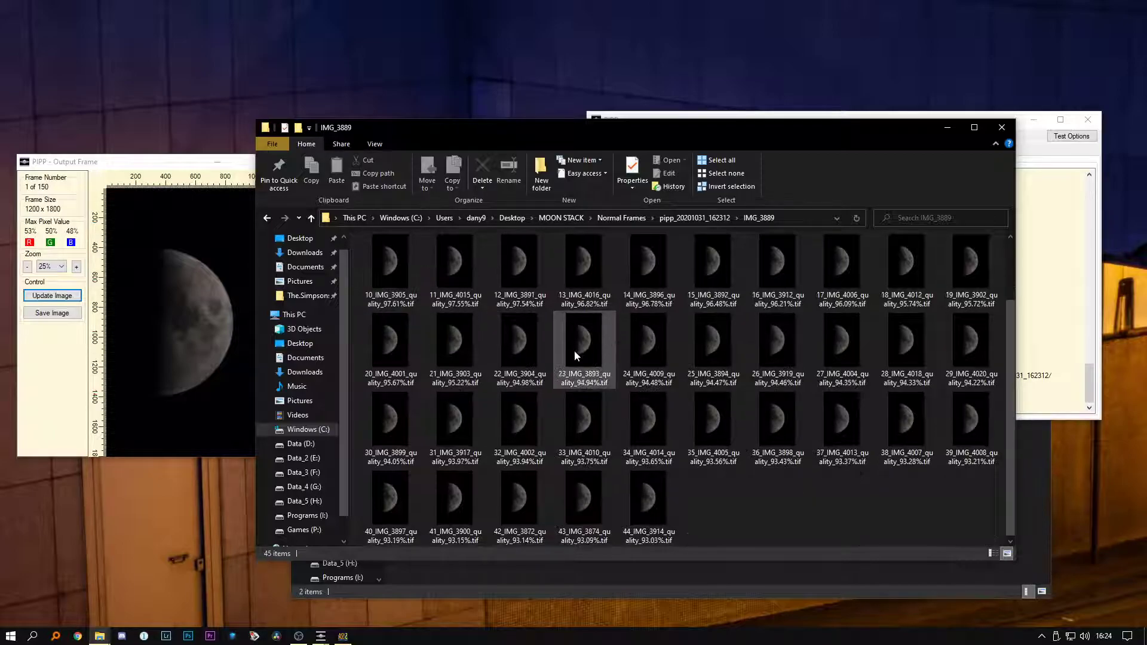
Open the top-ranked frame 00_IMG_3901_quality_100%.tif and inspect the moon's surface detail
{"action": "left_click", "coordinate": [385, 273]}
{"action": "double_click", "coordinate": [385, 274]}
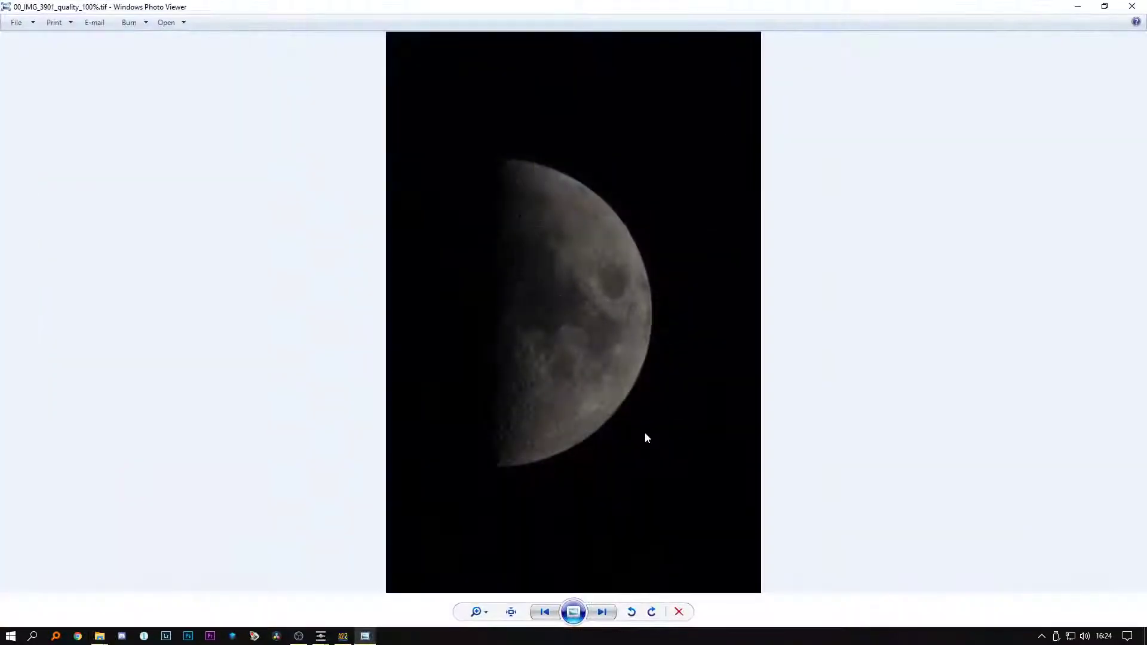
{"action": "scroll", "coordinate": [615, 340], "scroll_direction": "up", "scroll_amount": 3}
{"action": "scroll", "coordinate": [601, 365], "scroll_direction": "down", "scroll_amount": 2}
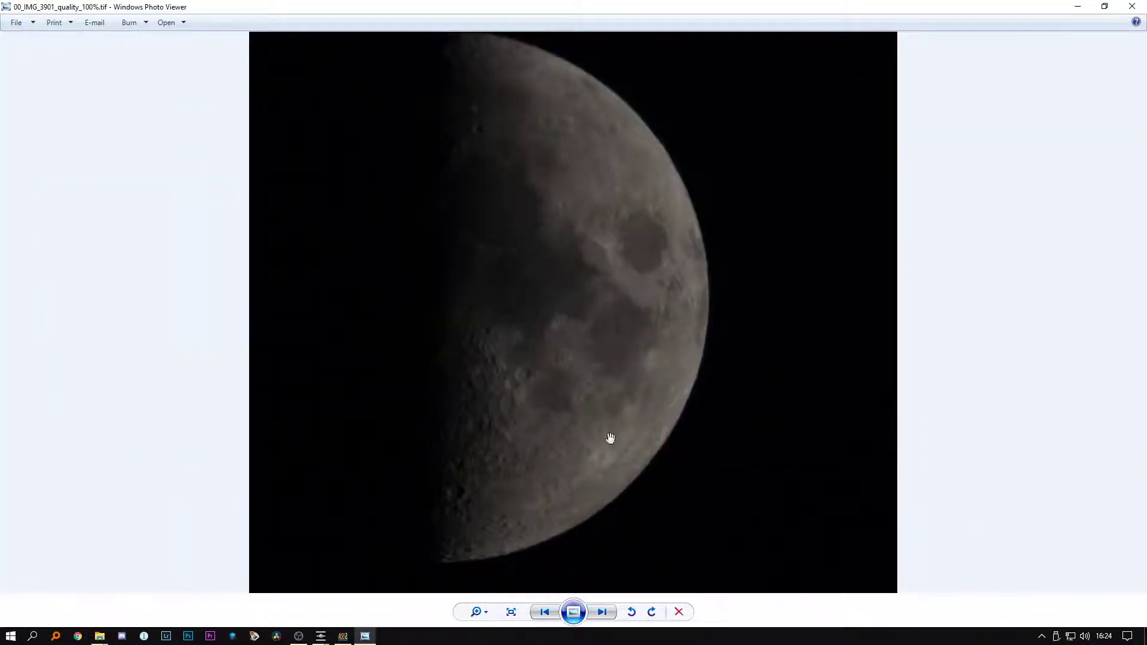
{"action": "double_click", "coordinate": [1025, 7]}
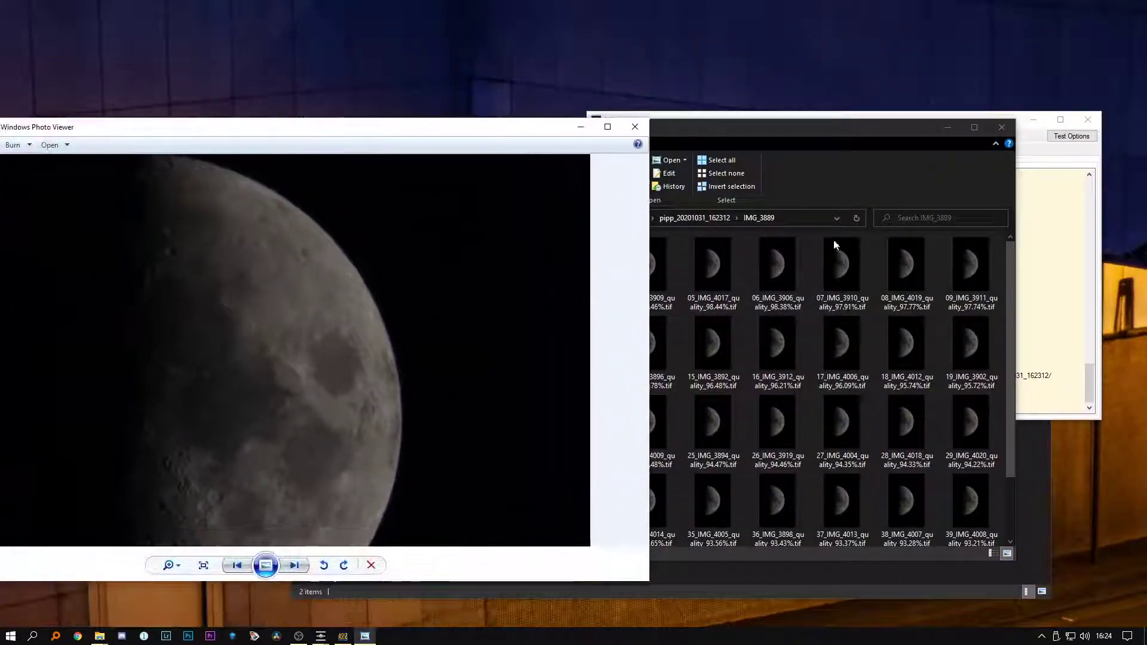
Open the lowest-ranked frame 44_IMG_3914_quality_93.03%.tif and place it side by side with the top-ranked frame
{"action": "scroll", "coordinate": [987, 417], "scroll_direction": "down", "scroll_amount": 2}
{"action": "left_click", "coordinate": [784, 486]}
{"action": "double_click", "coordinate": [657, 496]}
{"action": "key", "text": "super+Right"}
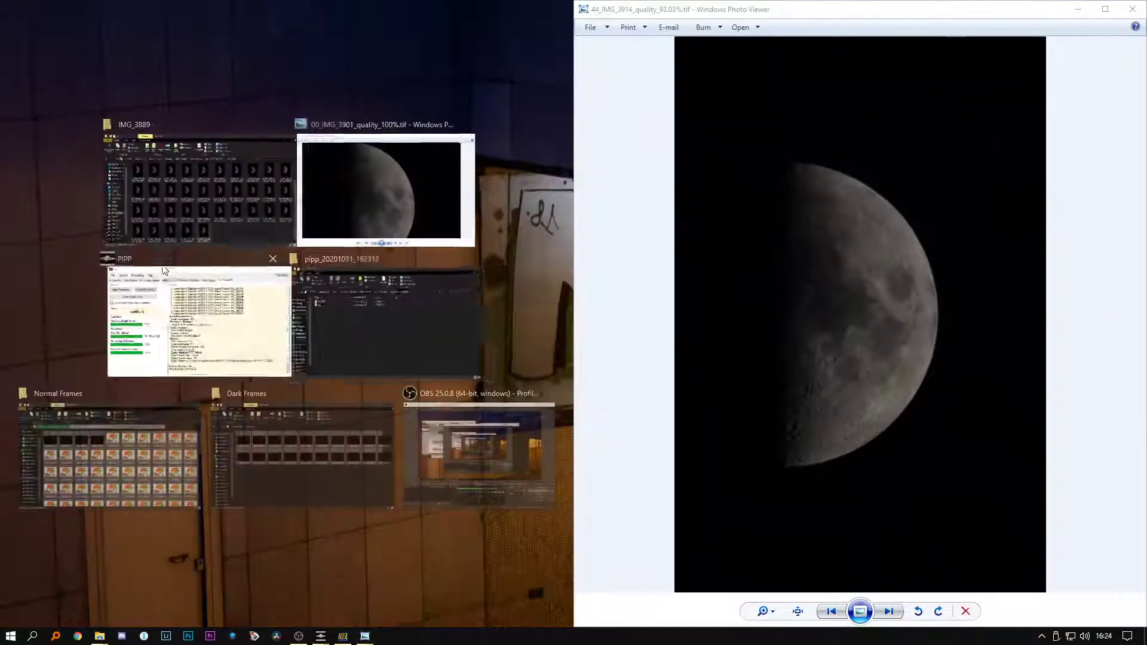
{"action": "left_click", "coordinate": [394, 190]}
Compare the crater detail of the two frames at matching magnification and close both images
{"action": "scroll", "coordinate": [820, 348], "scroll_direction": "up", "scroll_amount": 3}
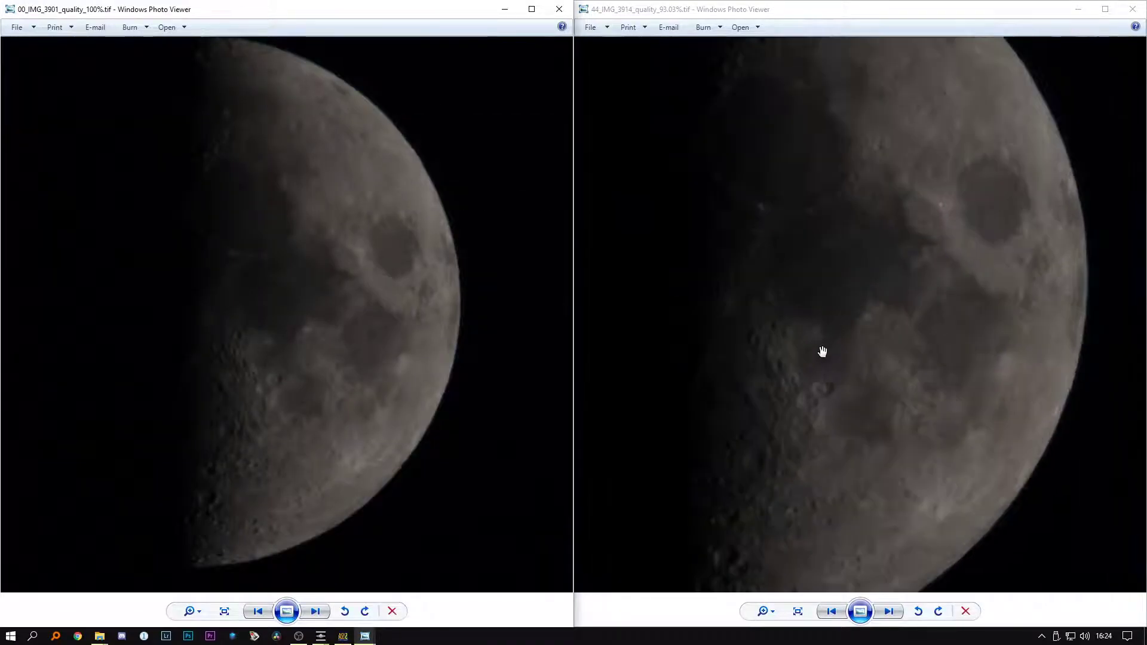
{"action": "scroll", "coordinate": [238, 389], "scroll_direction": "up", "scroll_amount": 3}
{"action": "left_click_drag", "start_coordinate": [326, 328], "coordinate": [302, 307]}
{"action": "scroll", "coordinate": [302, 306], "scroll_direction": "up", "scroll_amount": 2}
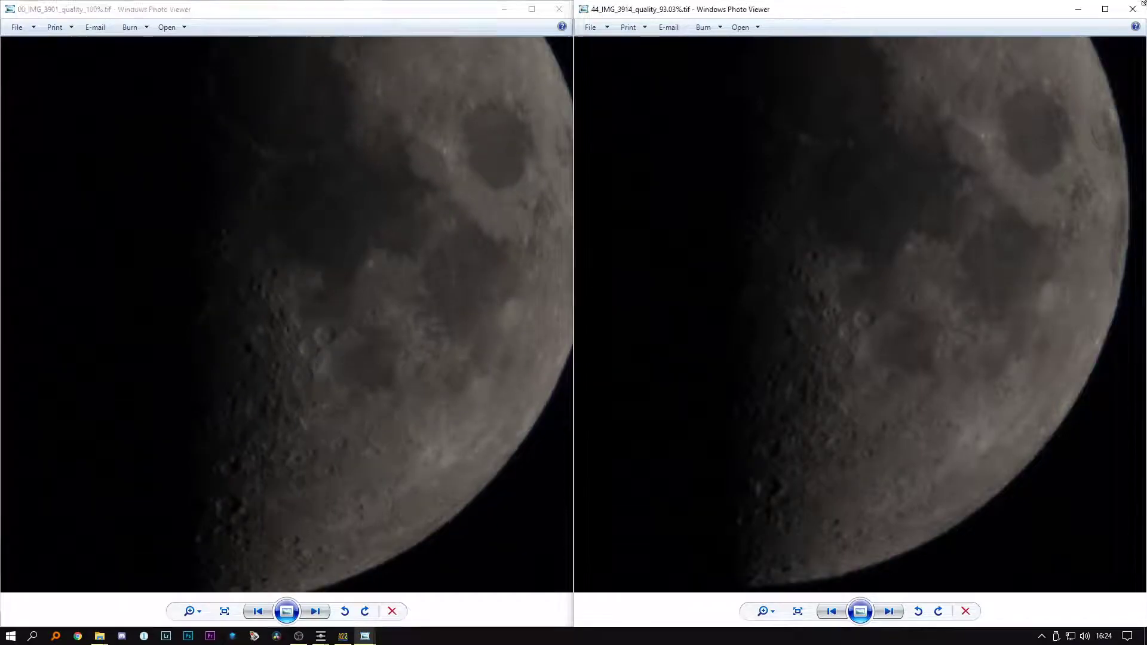
{"action": "left_click", "coordinate": [1131, 9]}
{"action": "left_click", "coordinate": [561, 11]}
Switch to AutoStakkert and load all the processed frames from the IMG_3889 folder, showing the moon at 50% zoom
{"action": "left_click_drag", "start_coordinate": [970, 144], "coordinate": [883, 67]}
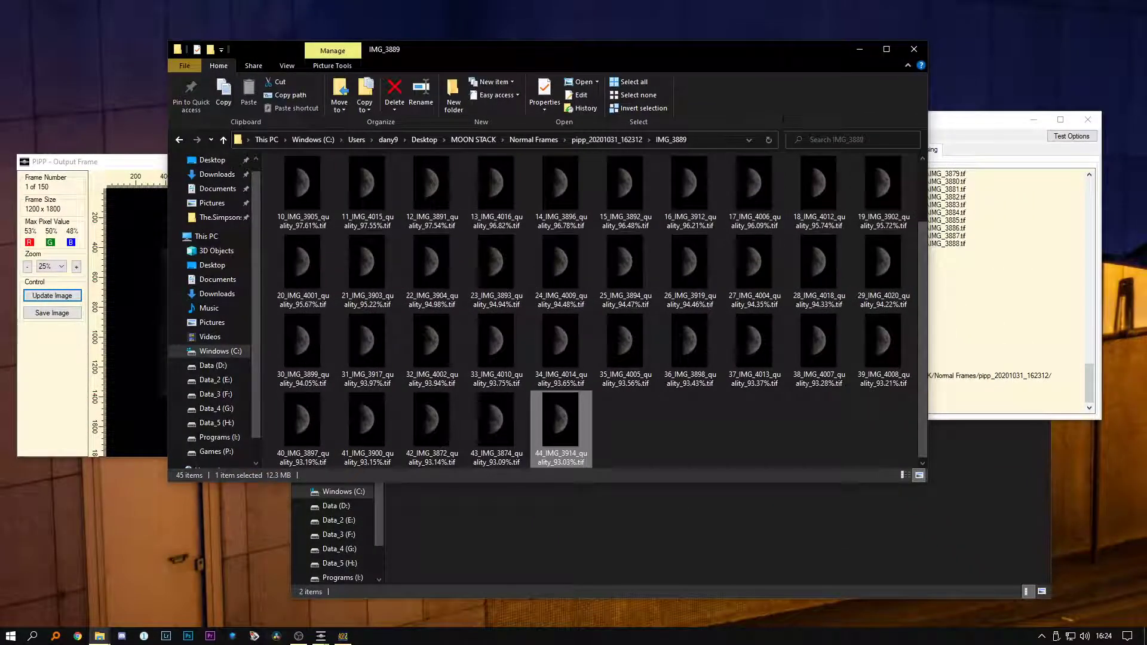
{"action": "left_click", "coordinate": [348, 636]}
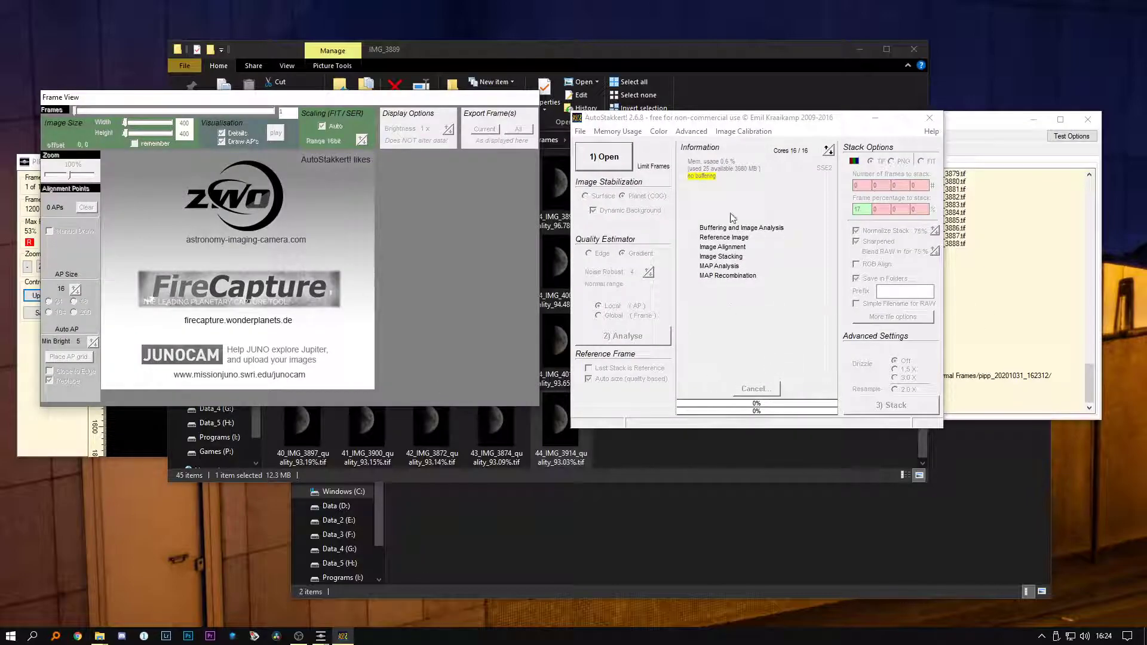
{"action": "left_click", "coordinate": [711, 52]}
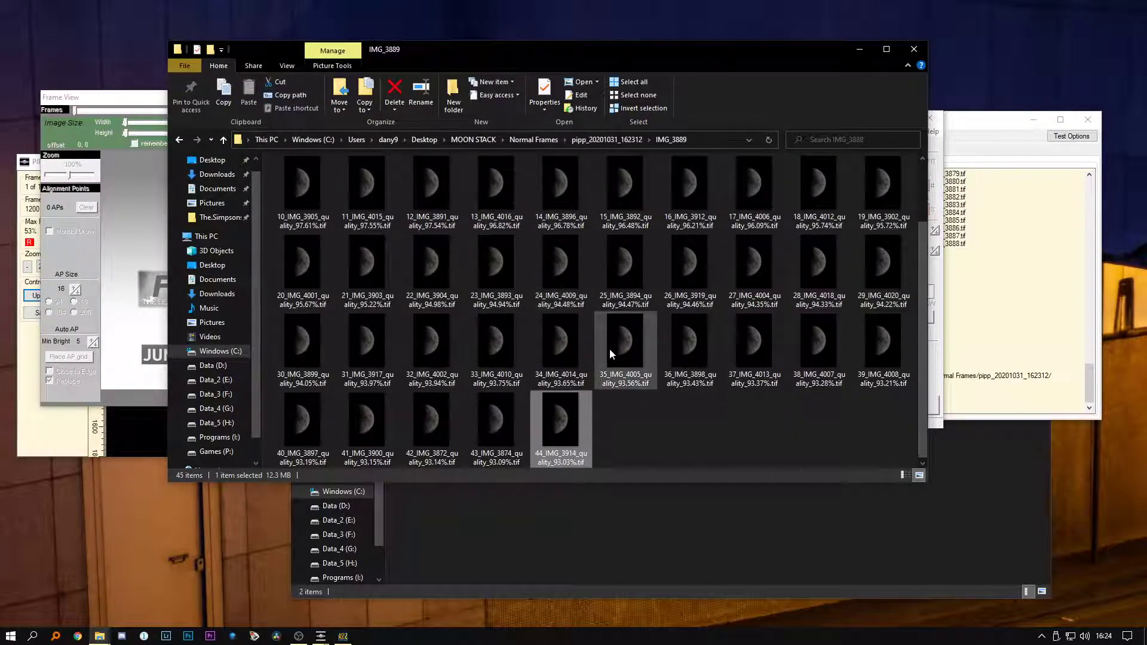
{"action": "key", "text": "ctrl+a"}
{"action": "left_click_drag", "start_coordinate": [562, 445], "coordinate": [252, 296]}
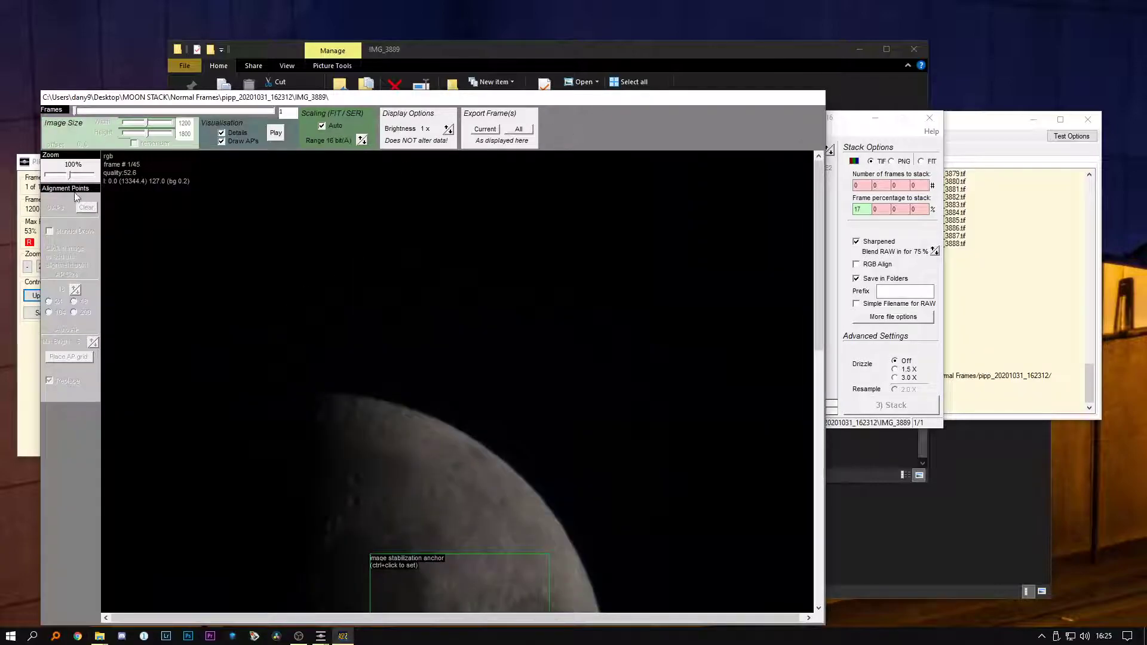
{"action": "left_click_drag", "start_coordinate": [70, 179], "coordinate": [58, 181]}
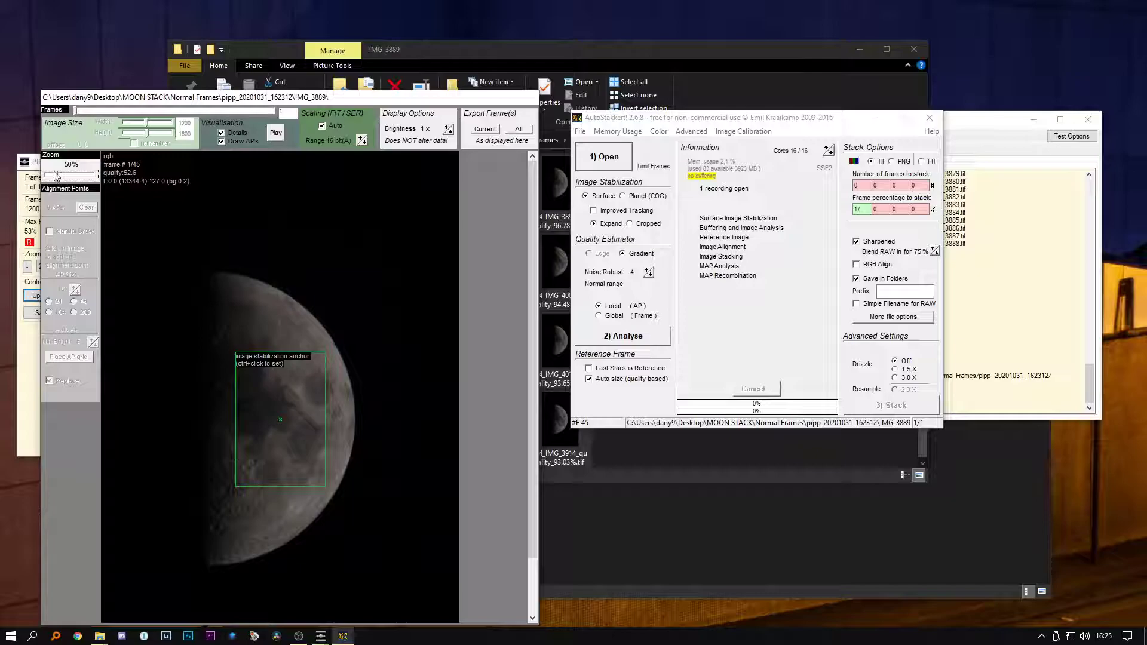
{"action": "left_click_drag", "start_coordinate": [196, 105], "coordinate": [206, 45]}
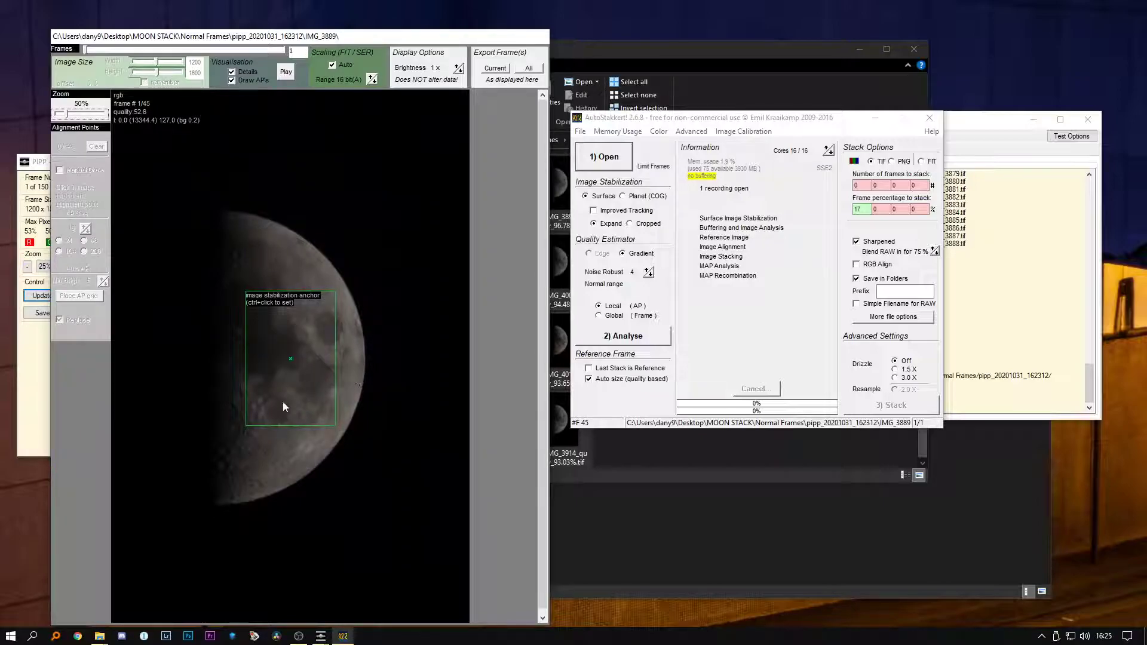
Enable Improved Tracking for surface stabilization and analyse the loaded frames
{"action": "left_click", "coordinate": [710, 307]}
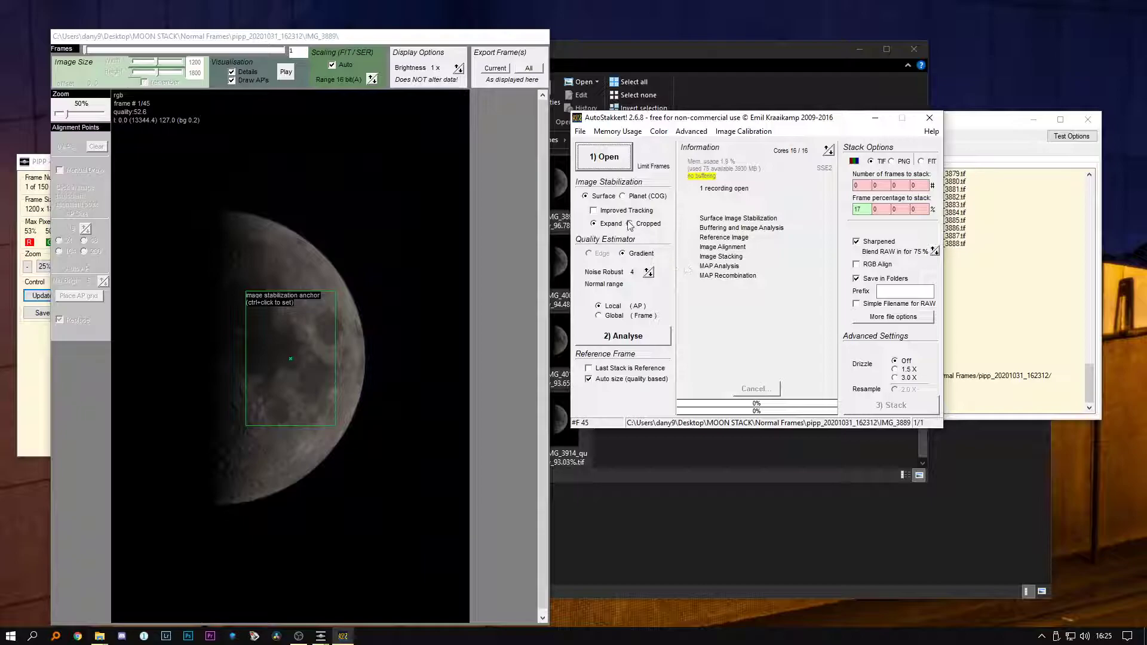
{"action": "left_click", "coordinate": [607, 212]}
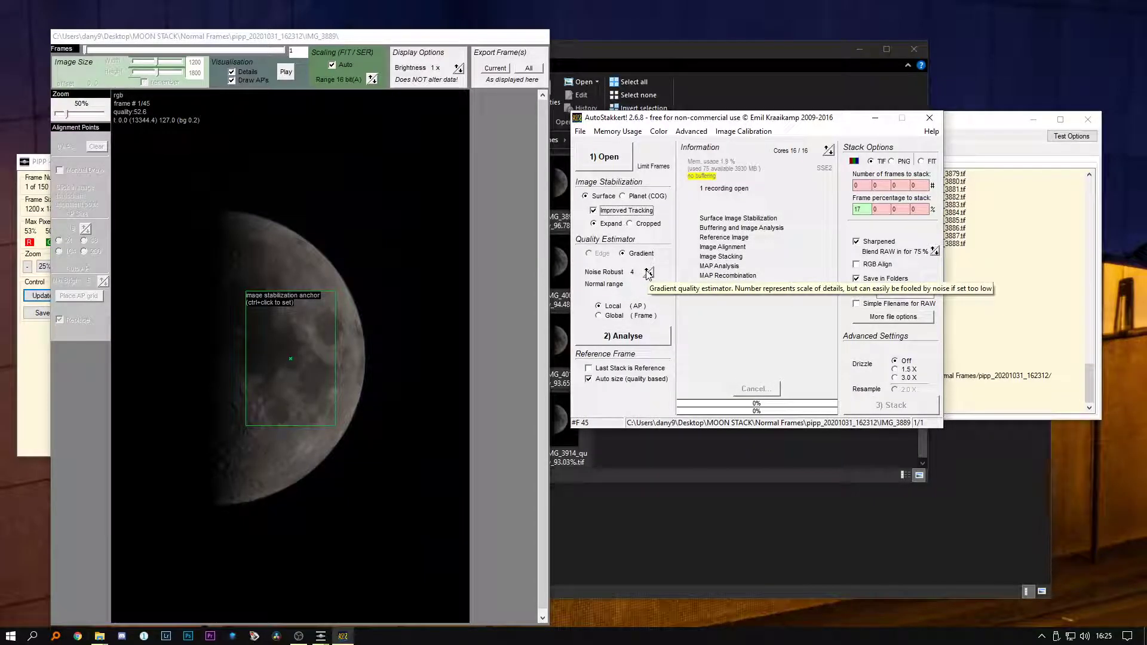
{"action": "left_click", "coordinate": [627, 335]}
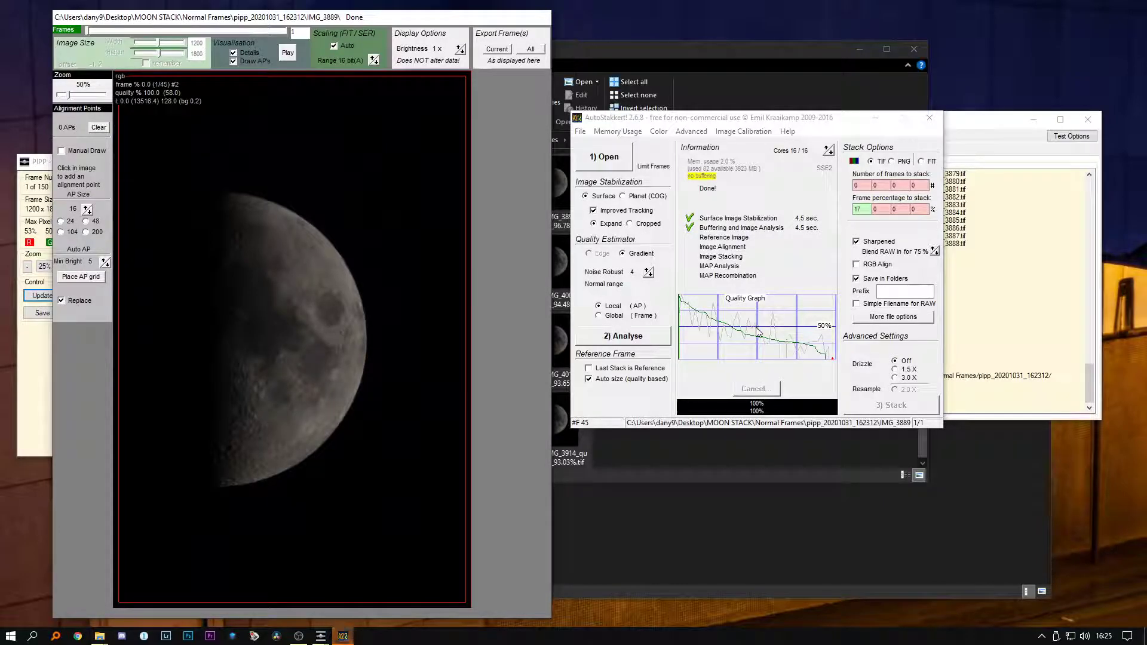
Place an automatic alignment point grid over the moon with AP size 16 and minimum brightness 5
{"action": "left_click", "coordinate": [84, 279]}
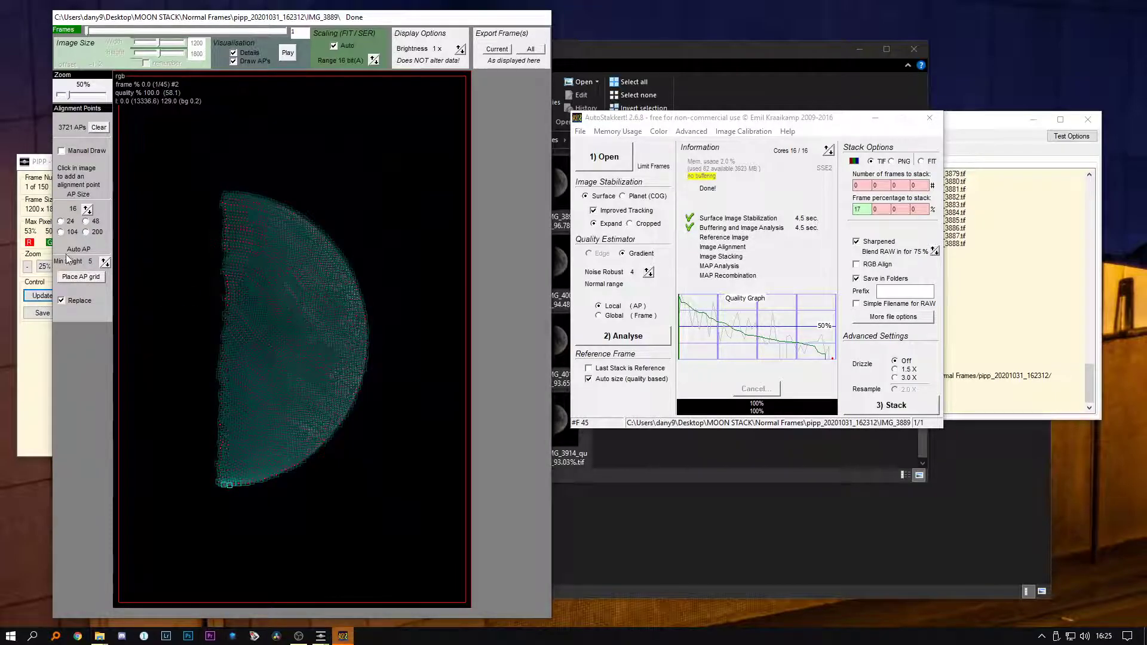
Place a new alignment point grid over the moon with AP size 32 and analyse the frames again
{"action": "left_click", "coordinate": [88, 206]}
{"action": "left_click", "coordinate": [82, 276]}
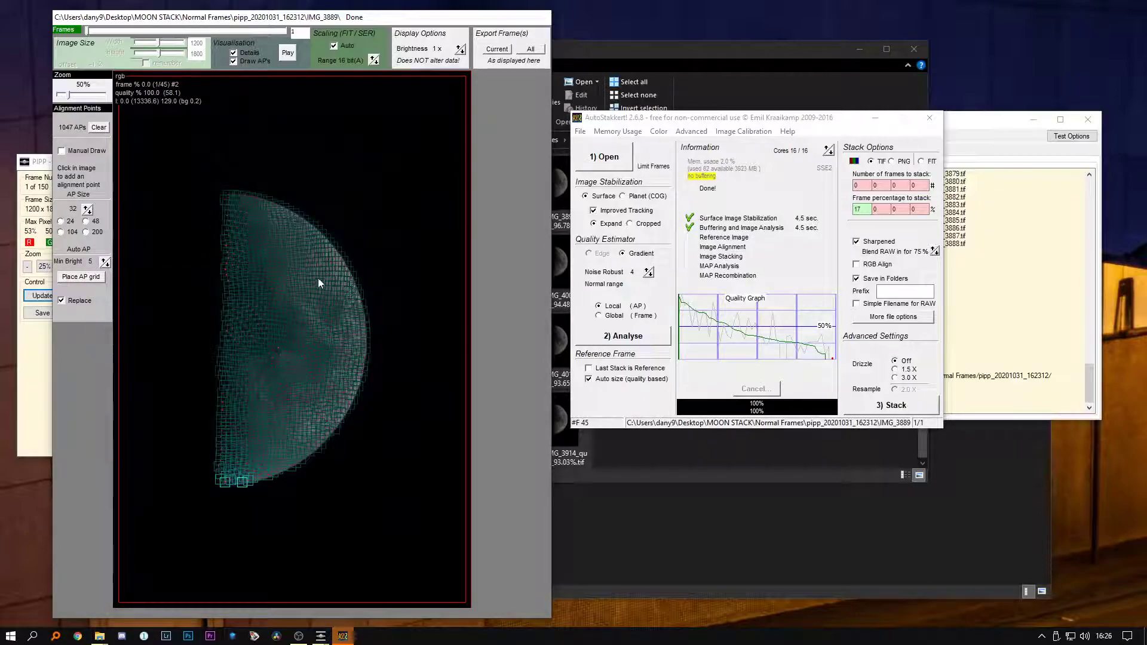
{"action": "left_click", "coordinate": [627, 335]}
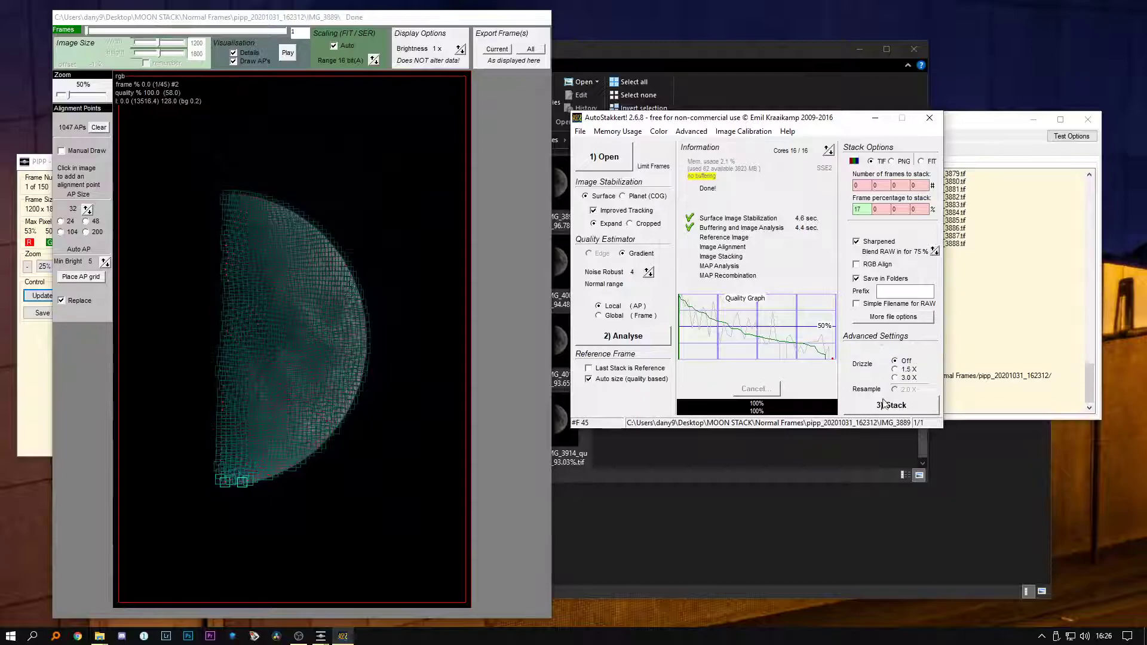
Review the quality-ranked moon frames in the IMG_3889 folder and minimise its window
{"action": "left_click", "coordinate": [694, 508]}
{"action": "double_click", "coordinate": [424, 293]}
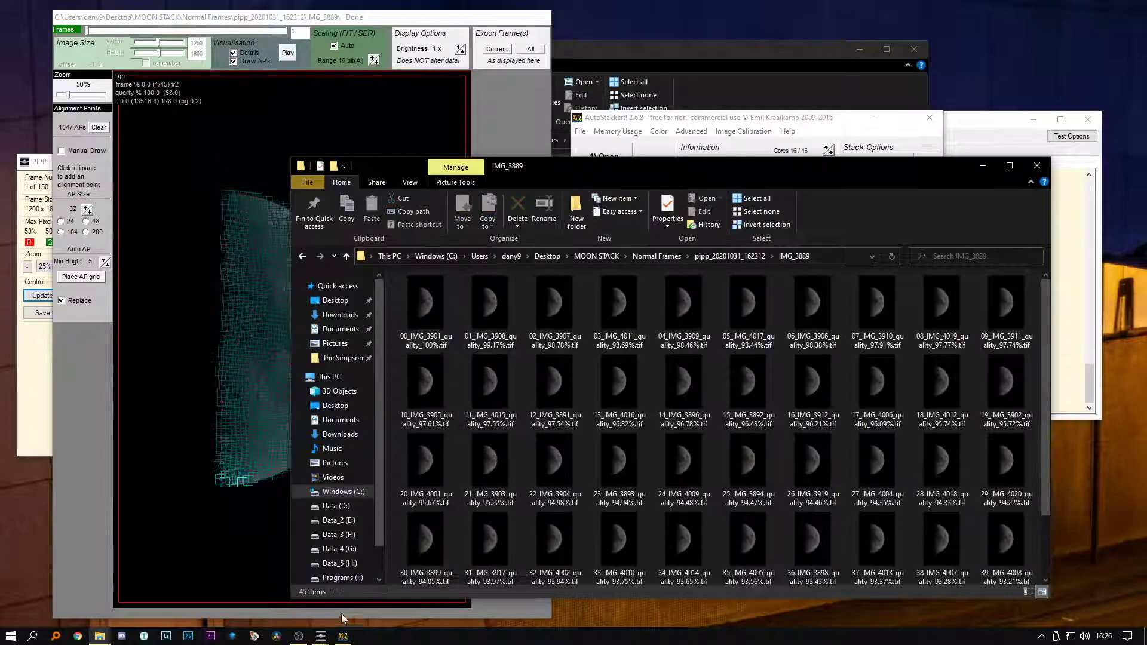
{"action": "left_click", "coordinate": [985, 169]}
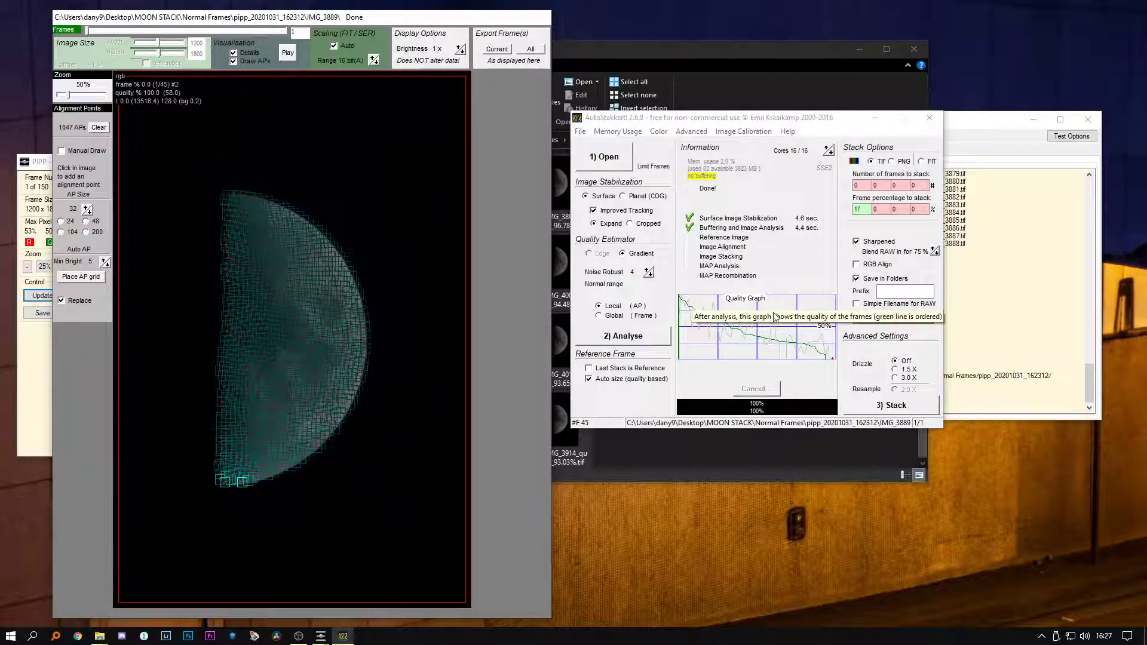
Stack the best 10 percent of the frames, with the RAW blend for the sharpened image at 75%
{"action": "double_click", "coordinate": [860, 209]}
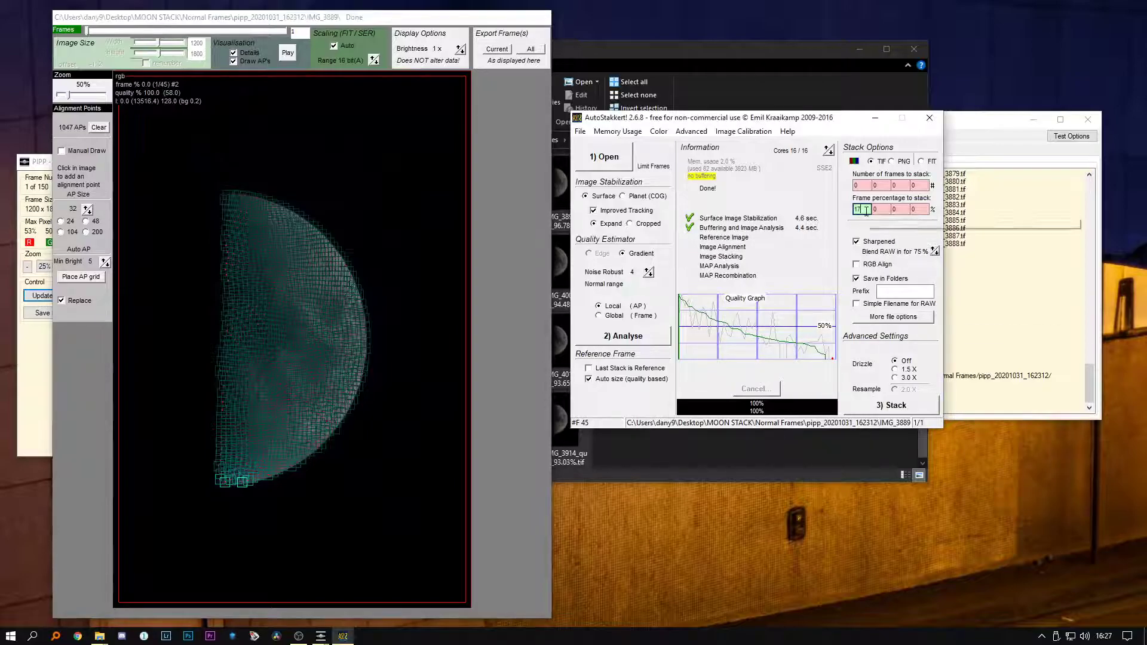
{"action": "type", "text": "1"}
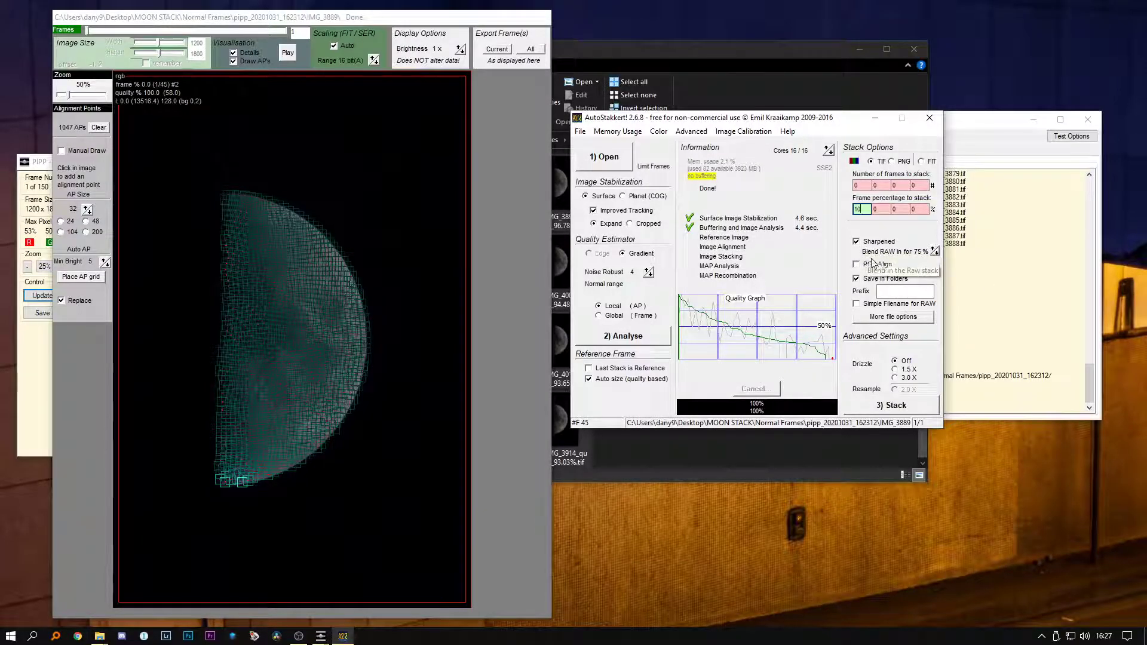
{"action": "left_click", "coordinate": [935, 256]}
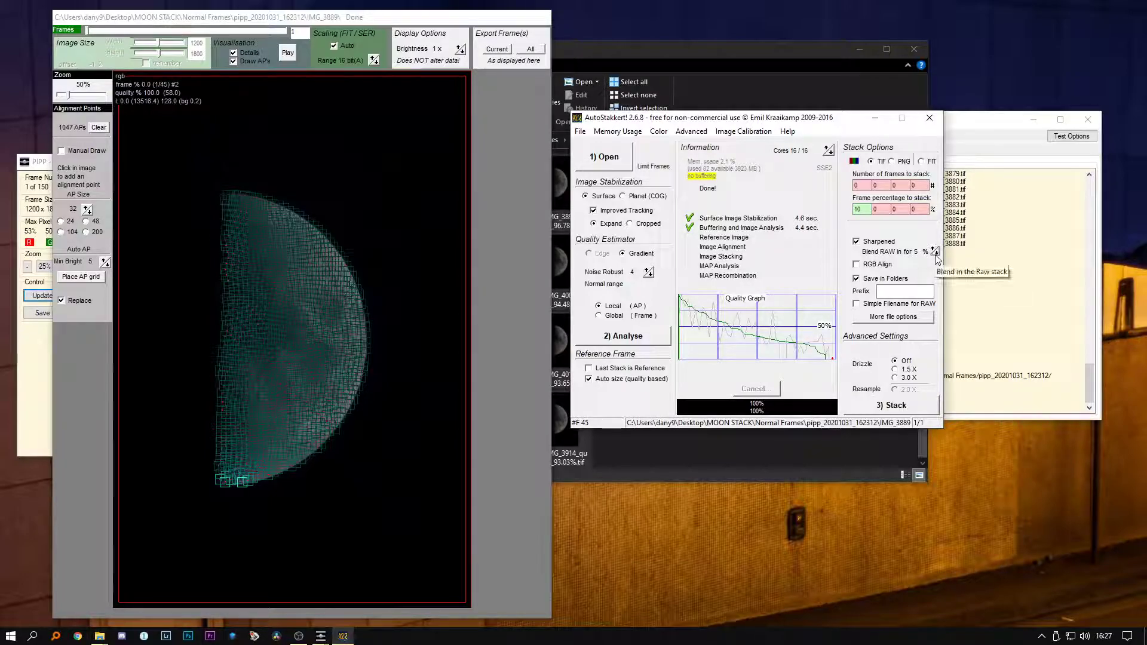
{"action": "left_click", "coordinate": [935, 252]}
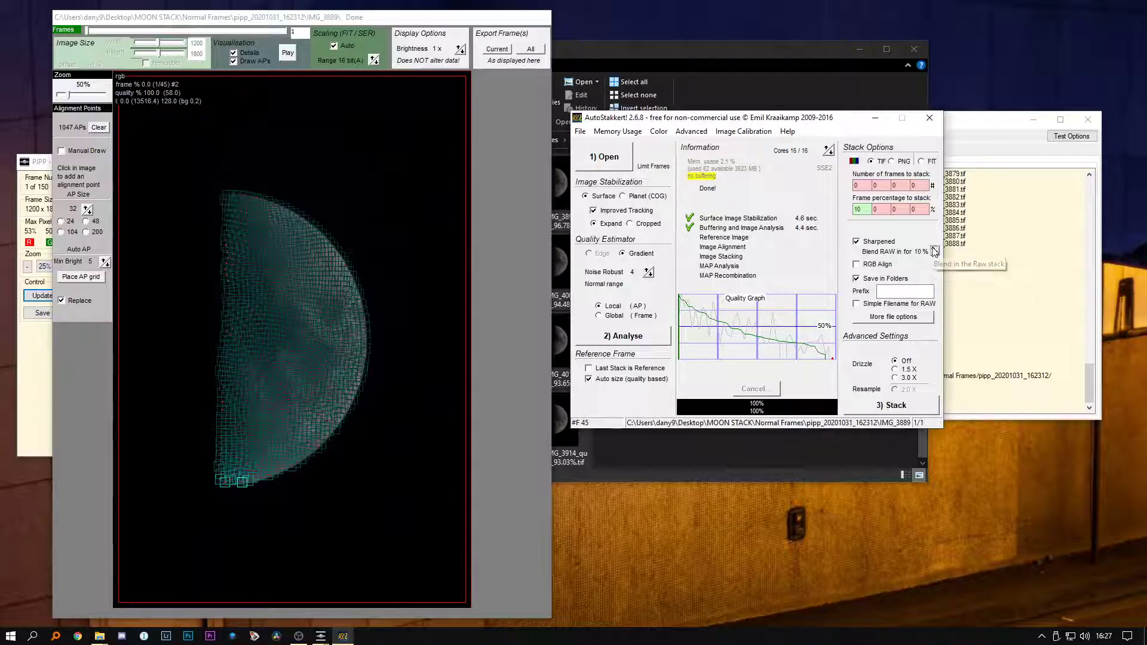
{"action": "left_click", "coordinate": [935, 252]}
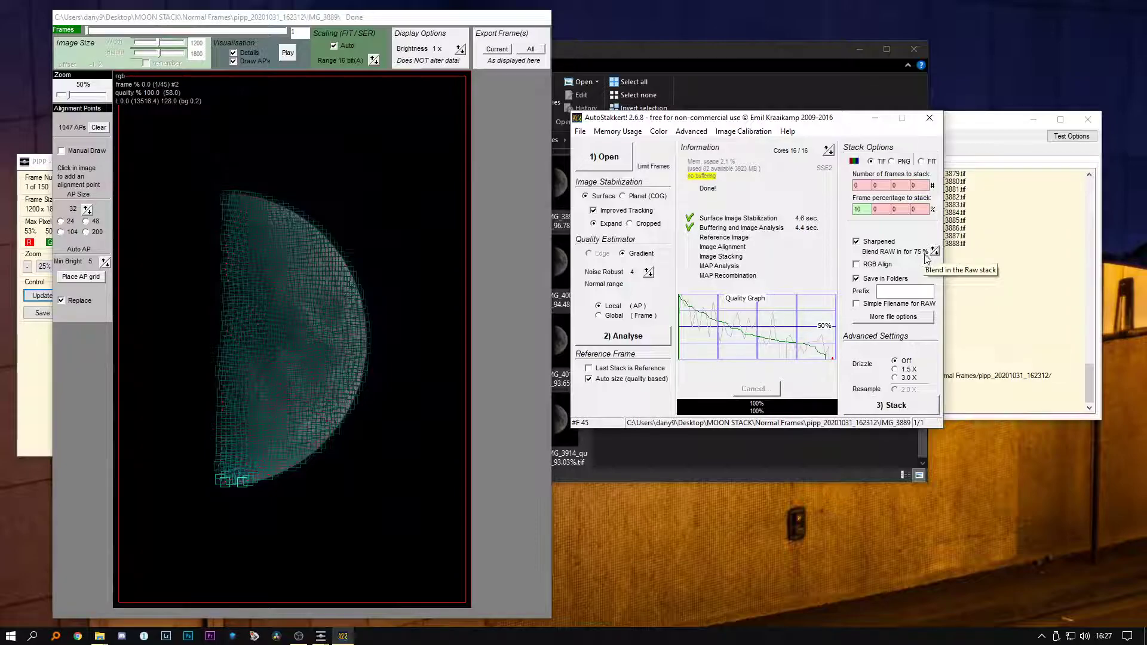
{"action": "left_click", "coordinate": [325, 389]}
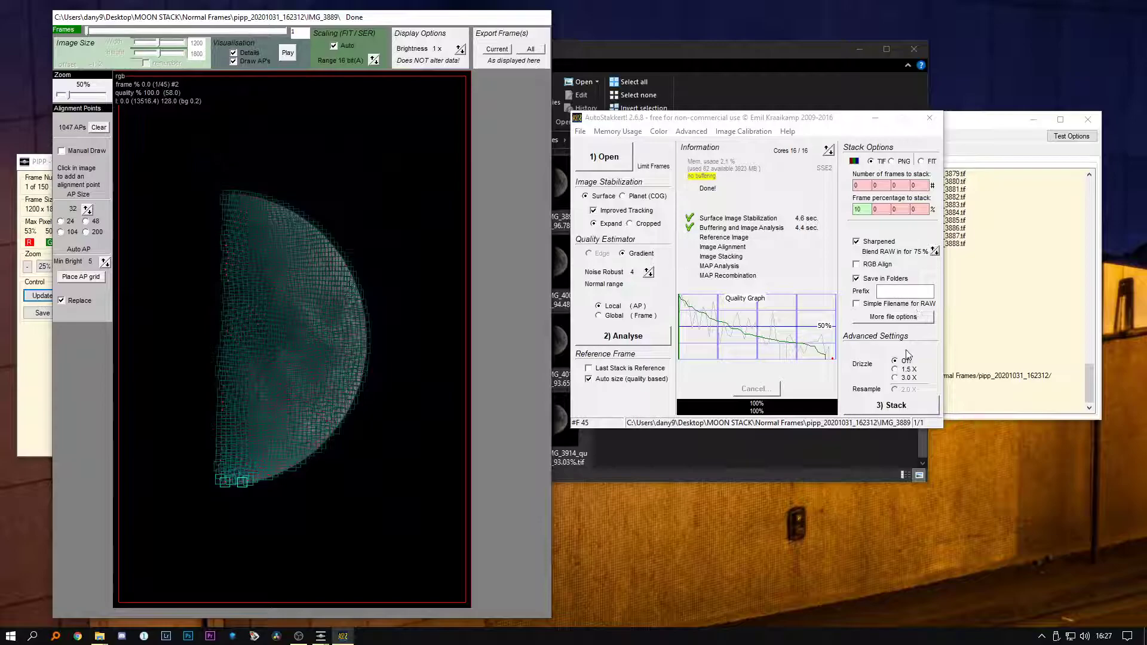
{"action": "left_click", "coordinate": [894, 410]}
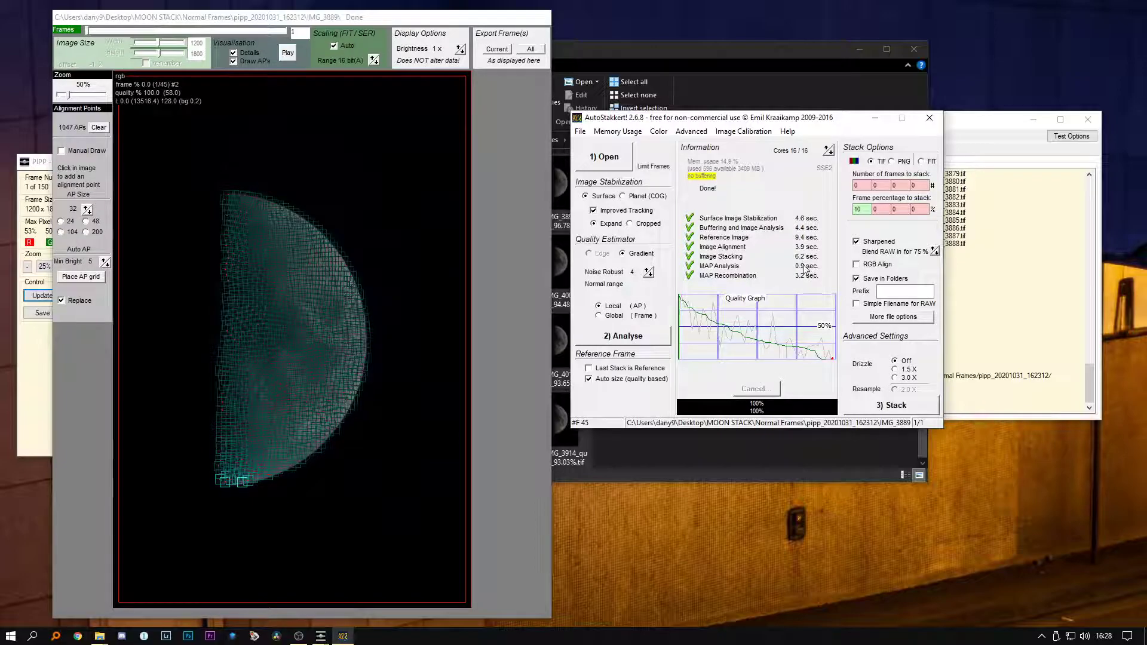
Check the stacked output in the AS_p10 folder inside pipp_20201031_162312 and return to AutoStakkert
{"action": "left_click", "coordinate": [828, 150]}
{"action": "left_click", "coordinate": [827, 148]}
{"action": "left_click", "coordinate": [757, 57]}
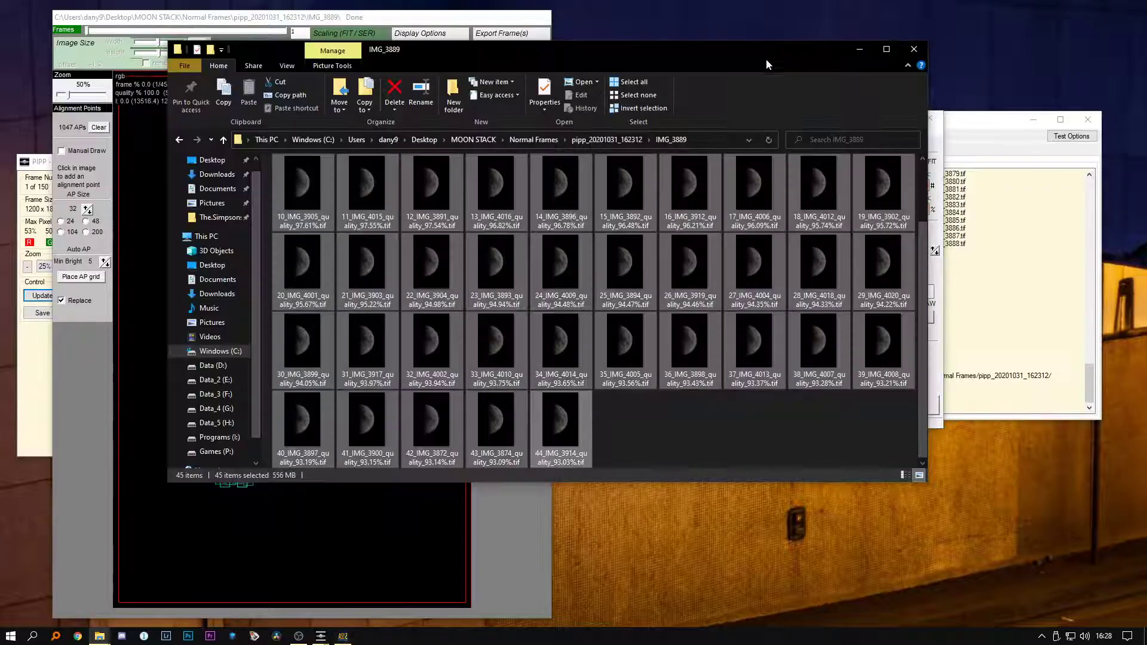
{"action": "left_click", "coordinate": [605, 143]}
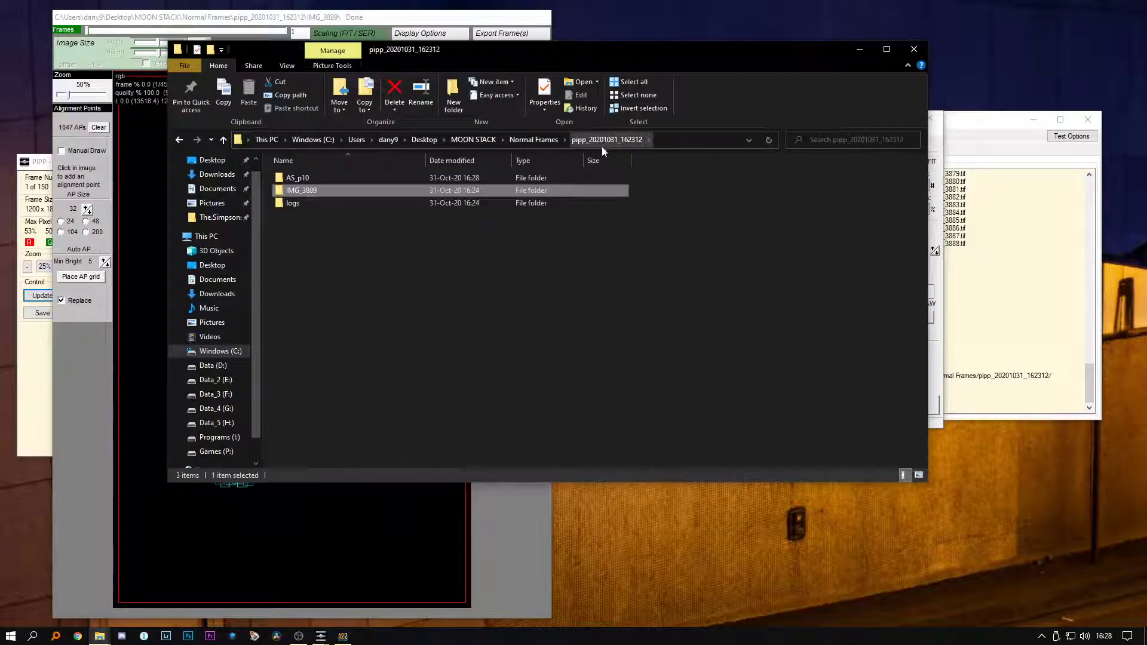
{"action": "left_click", "coordinate": [312, 178]}
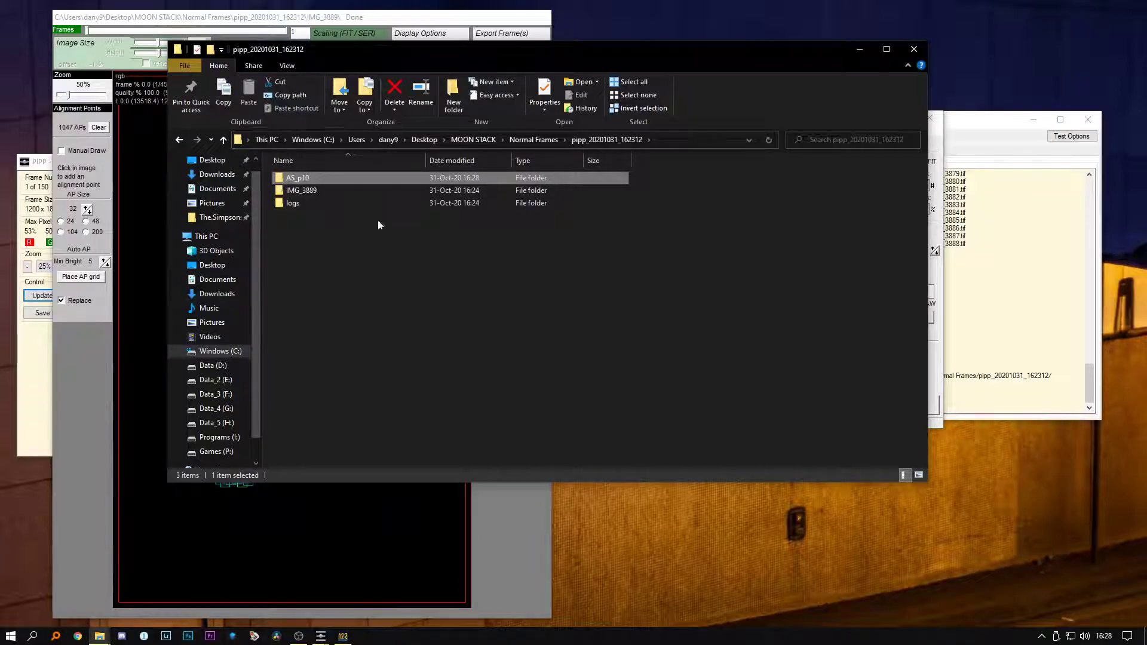
{"action": "double_click", "coordinate": [313, 179]}
{"action": "left_click", "coordinate": [222, 139]}
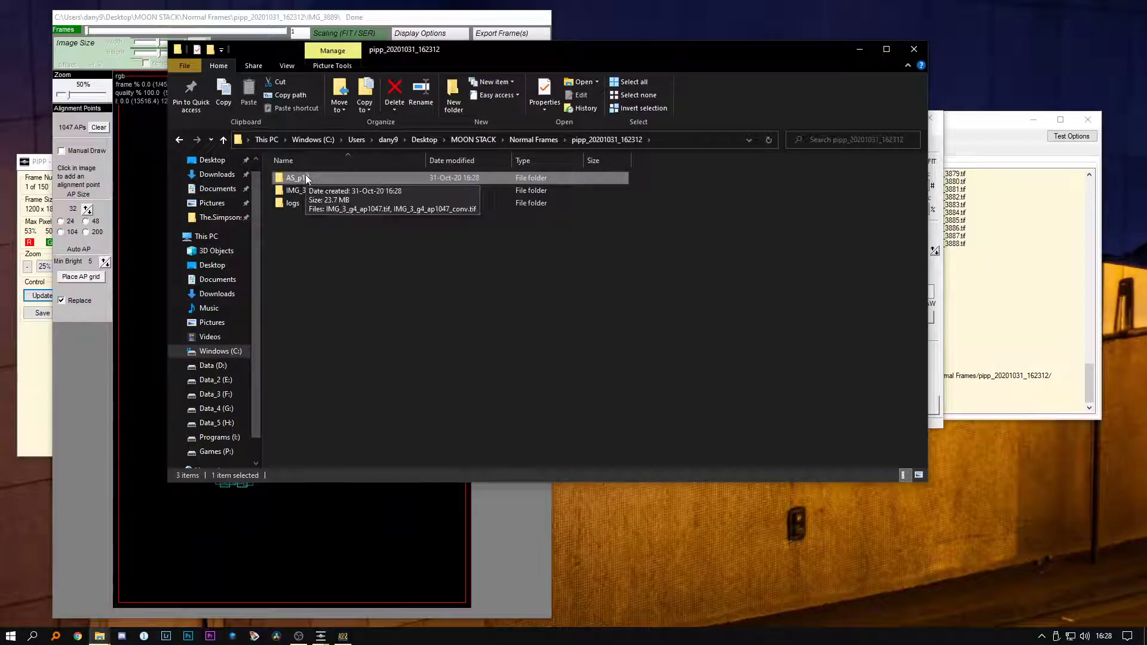
{"action": "left_click", "coordinate": [941, 159]}
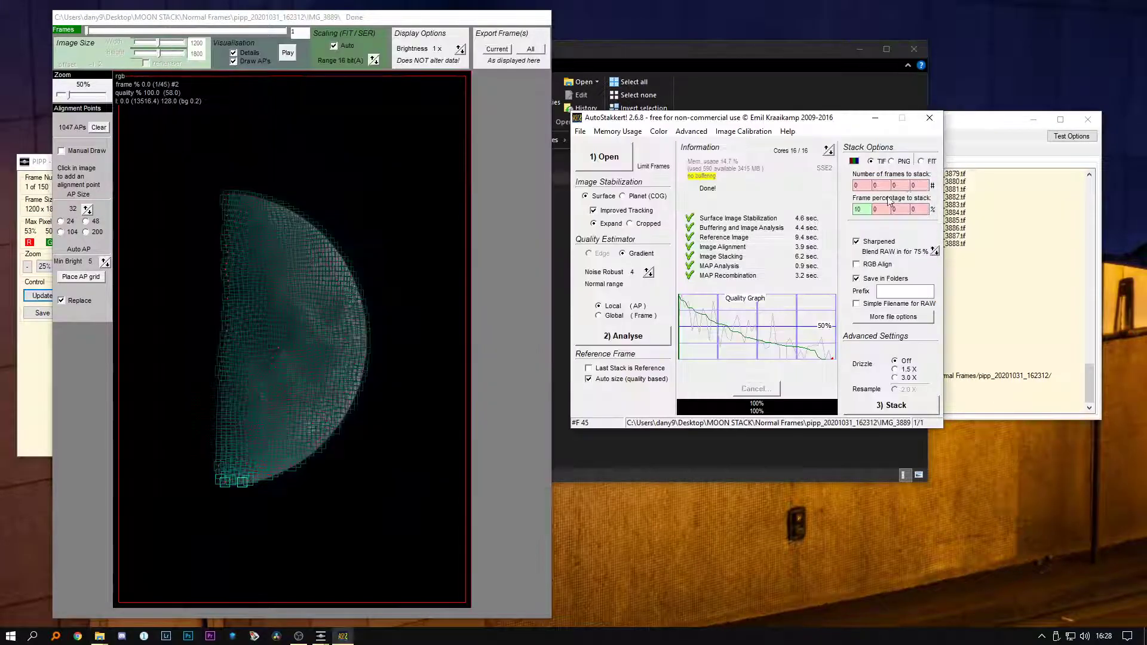
Try adding 15, 20 and 25 as further frame percentages to stack alongside the 10 percent stack
{"action": "double_click", "coordinate": [883, 209]}
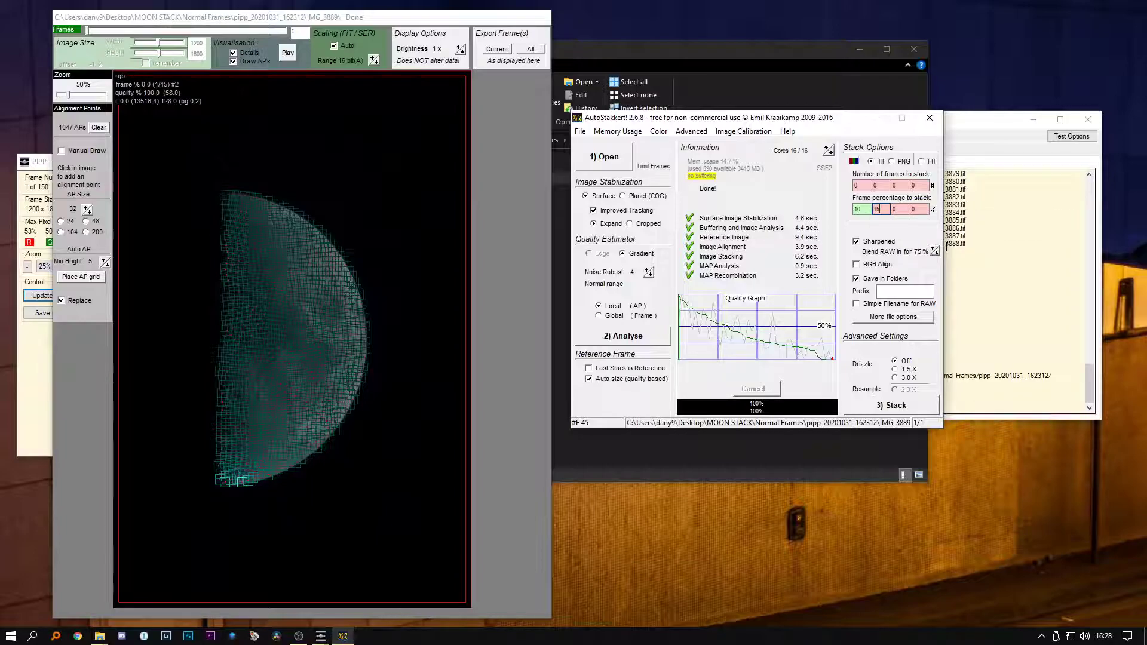
{"action": "double_click", "coordinate": [901, 209]}
{"action": "key", "text": "BackSpace"}
{"action": "type", "text": "20"}
{"action": "key", "text": "Tab"}
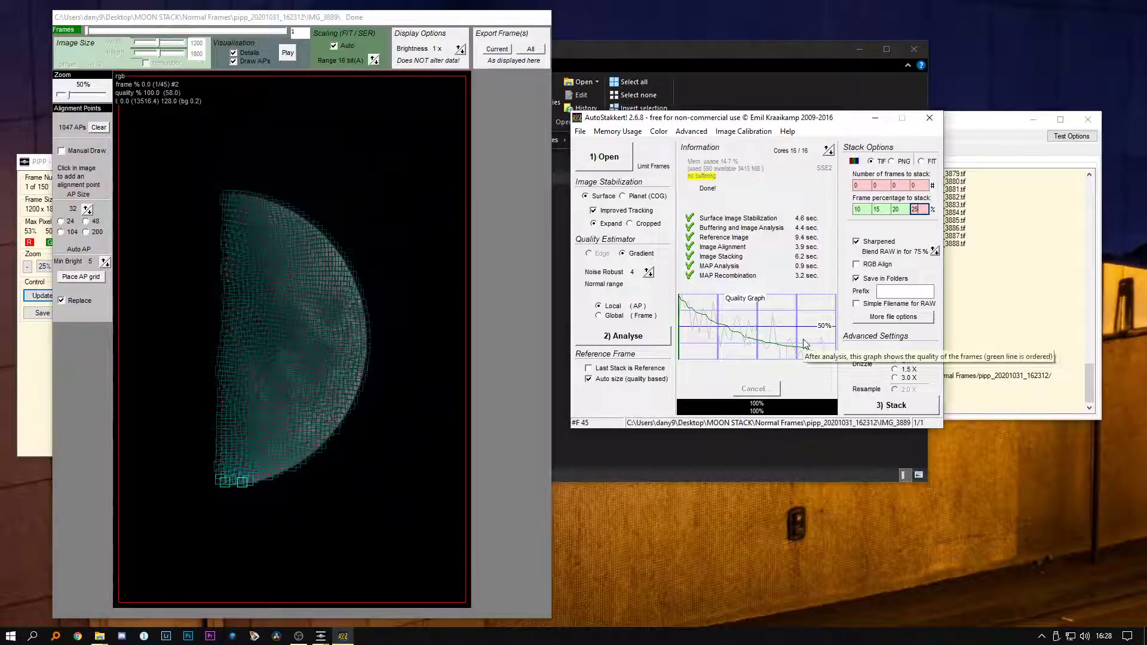
Reset the three additional frame percentages to 0
{"action": "type", "text": "0"}
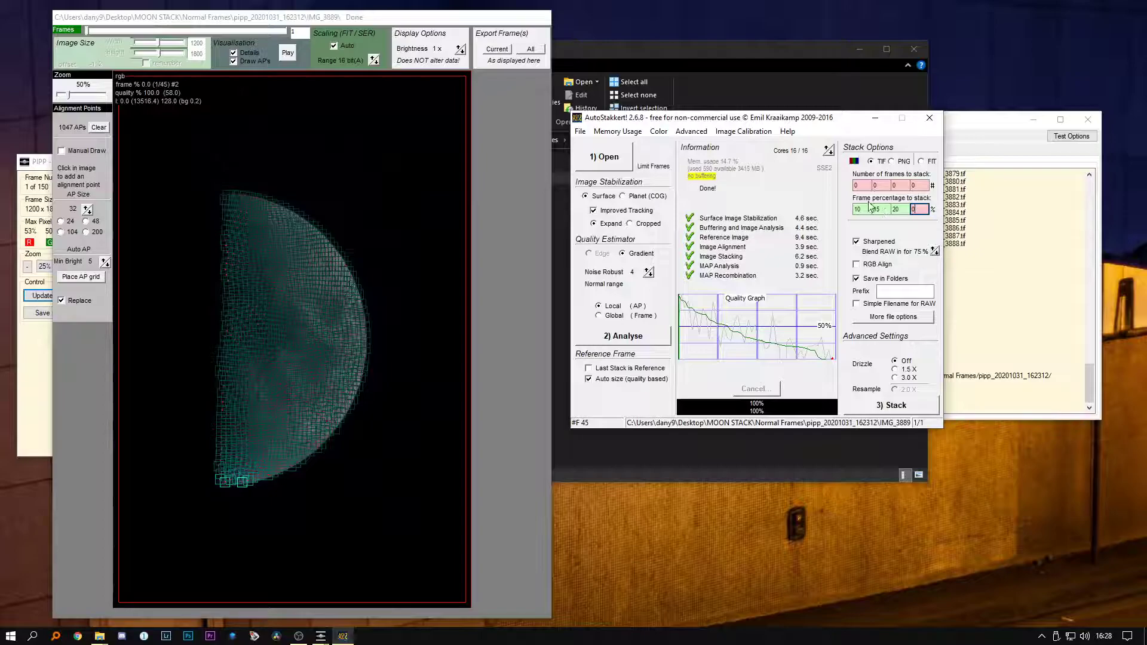
{"action": "key", "text": "shift+Tab"}
{"action": "type", "text": "0"}
{"action": "key", "text": "shift+Tab"}
{"action": "type", "text": "0"}
{"action": "key", "text": "shift+Tab"}
Count the best frames in the IMG_3889 folder by selecting from 00_IMG_3901 through 17_IMG_4006, and minimise the folder
{"action": "left_click", "coordinate": [766, 53]}
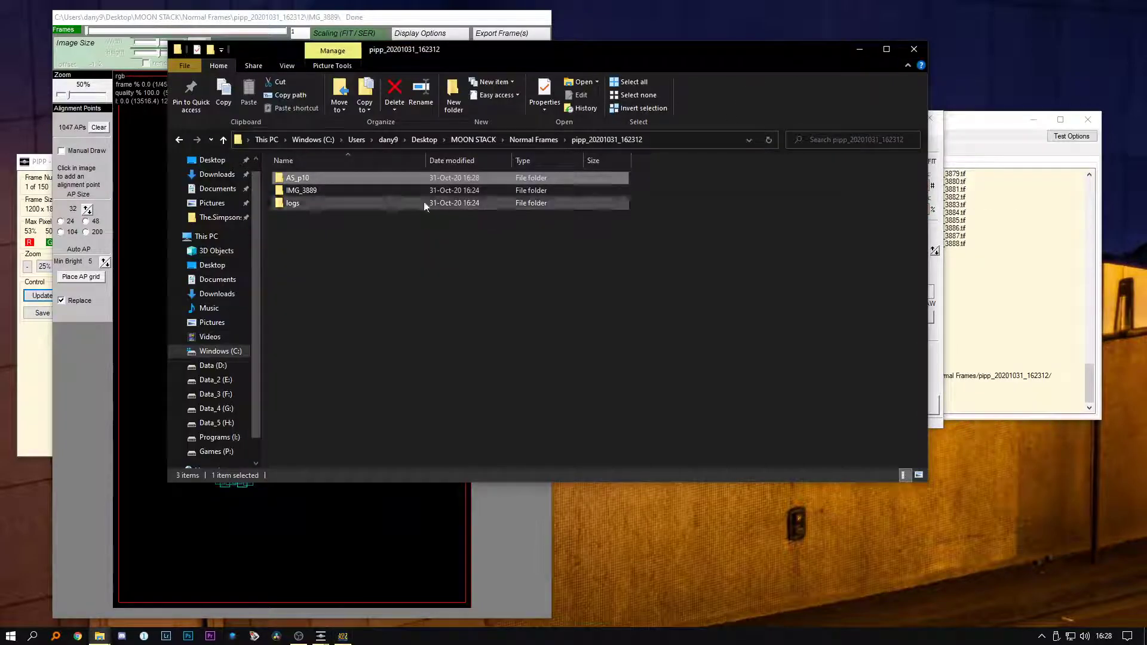
{"action": "double_click", "coordinate": [331, 188]}
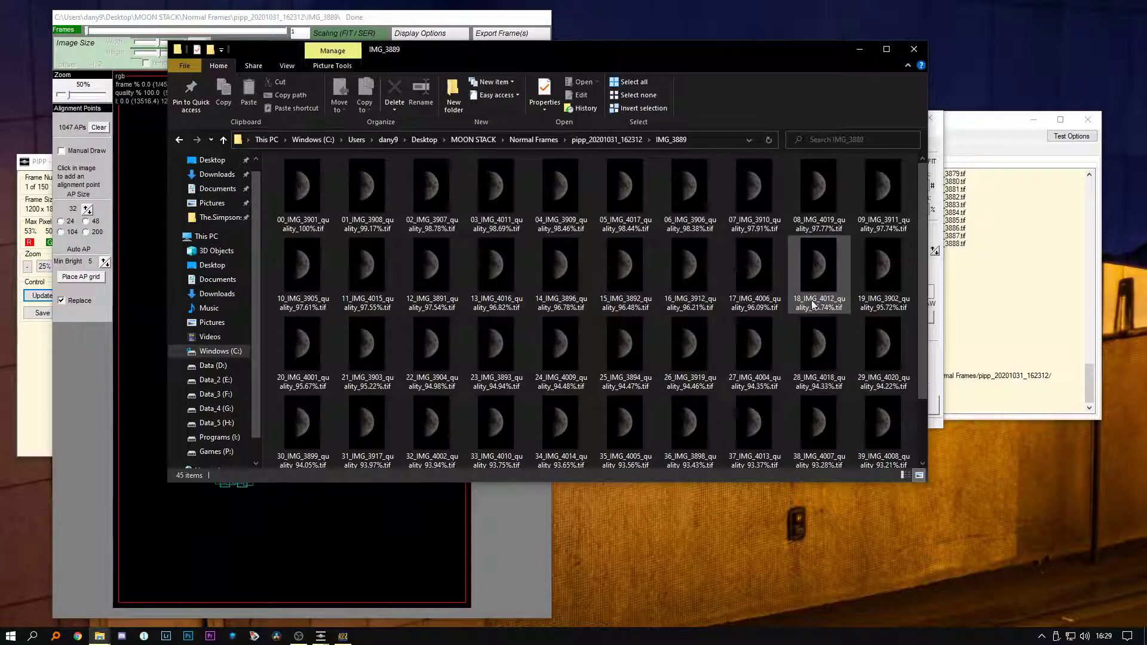
{"action": "left_click", "coordinate": [770, 292]}
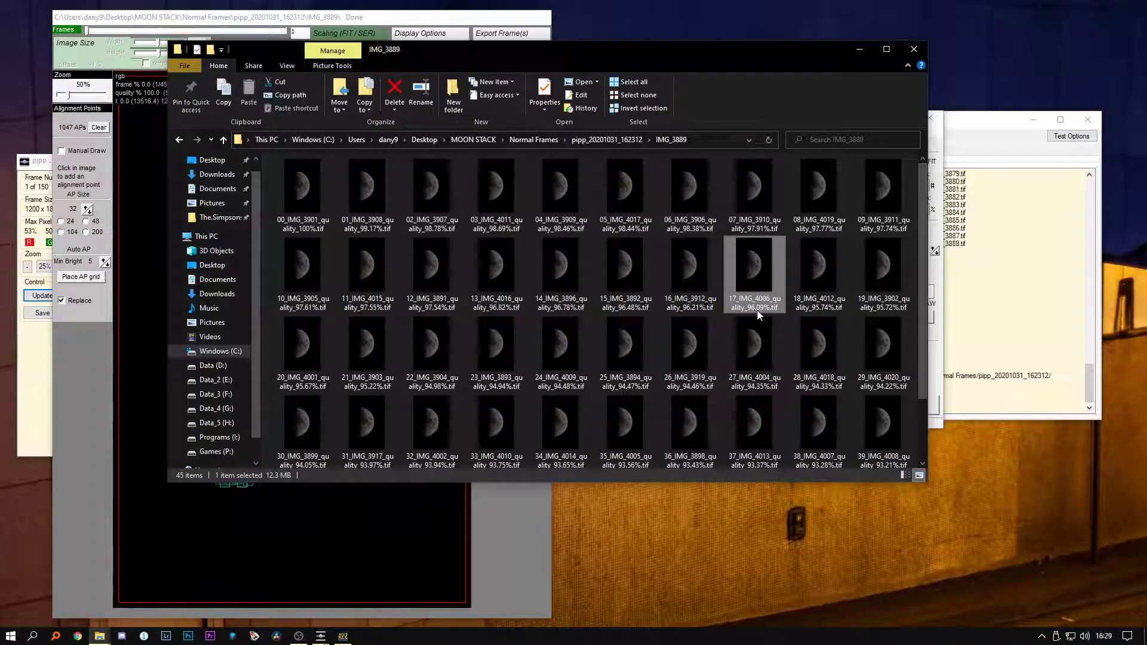
{"action": "left_click", "coordinate": [304, 194], "text": "shift"}
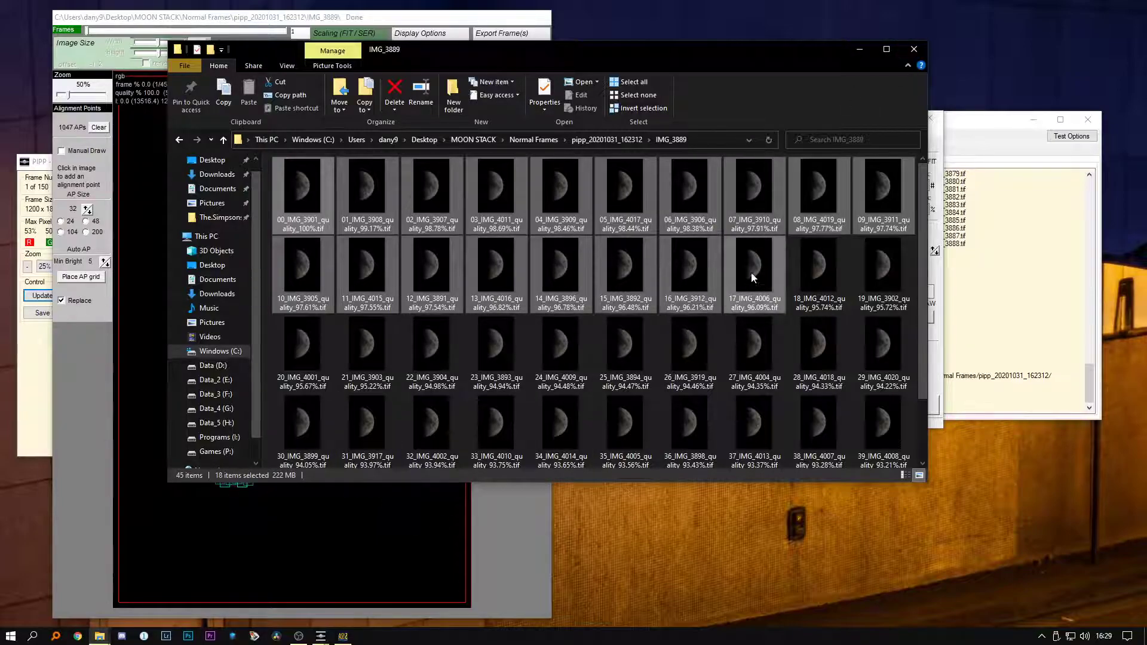
{"action": "left_click", "coordinate": [858, 50]}
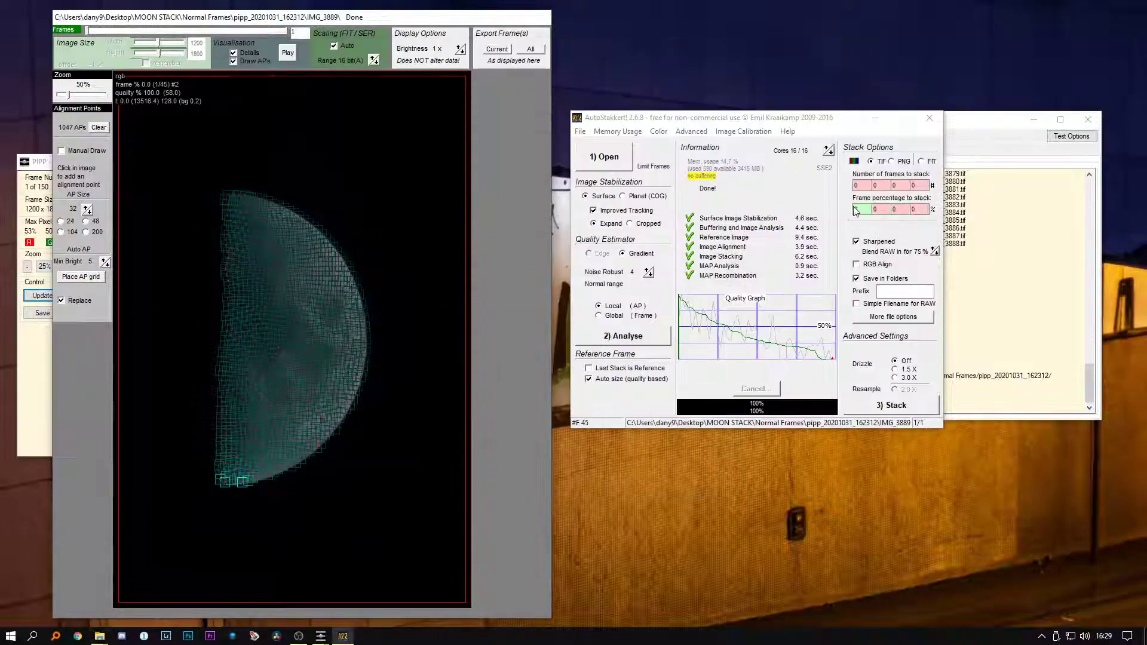
Set the number of frames to stack to 18, with the frame percentage at 0, and run the stacking
{"action": "double_click", "coordinate": [861, 185]}
{"action": "type", "text": "18"}
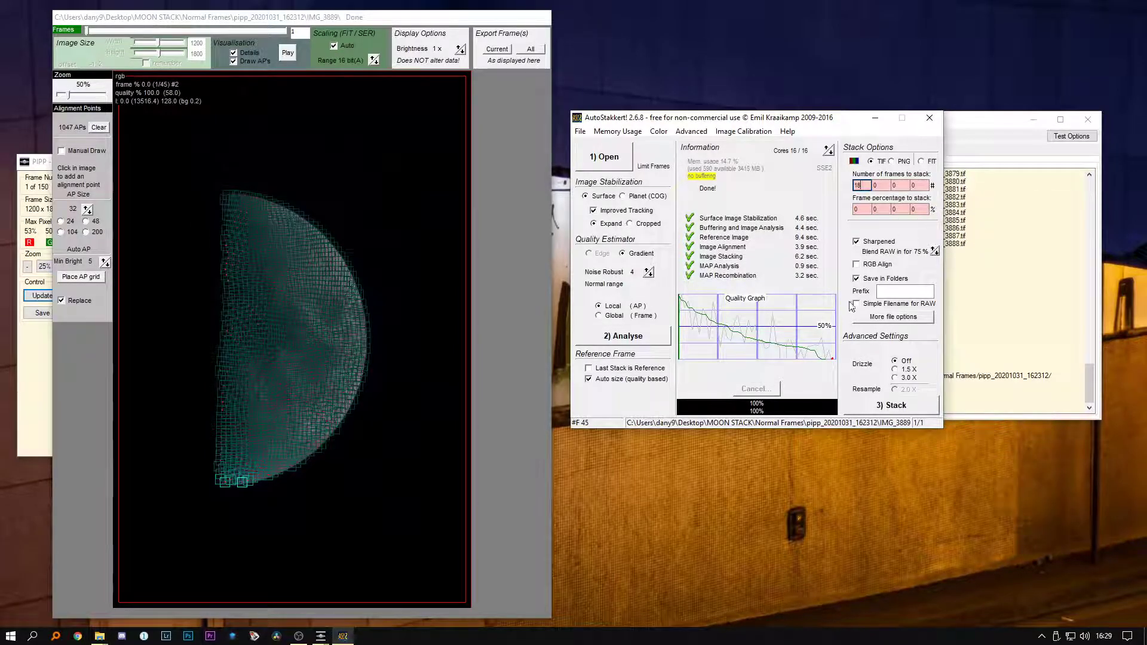
{"action": "left_click", "coordinate": [891, 405]}
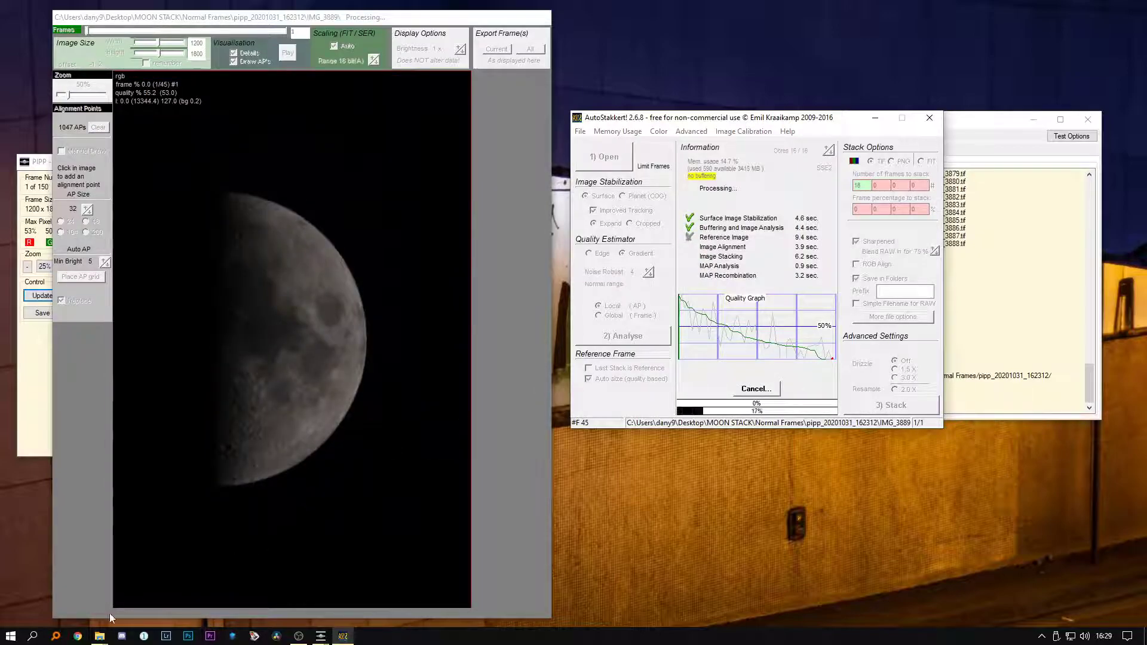
Open the stacked image IMG_3_g4_ap1047.tif from the AS_p10 folder and examine its crater detail at closer magnification
{"action": "left_click", "coordinate": [99, 636]}
{"action": "left_click", "coordinate": [424, 581]}
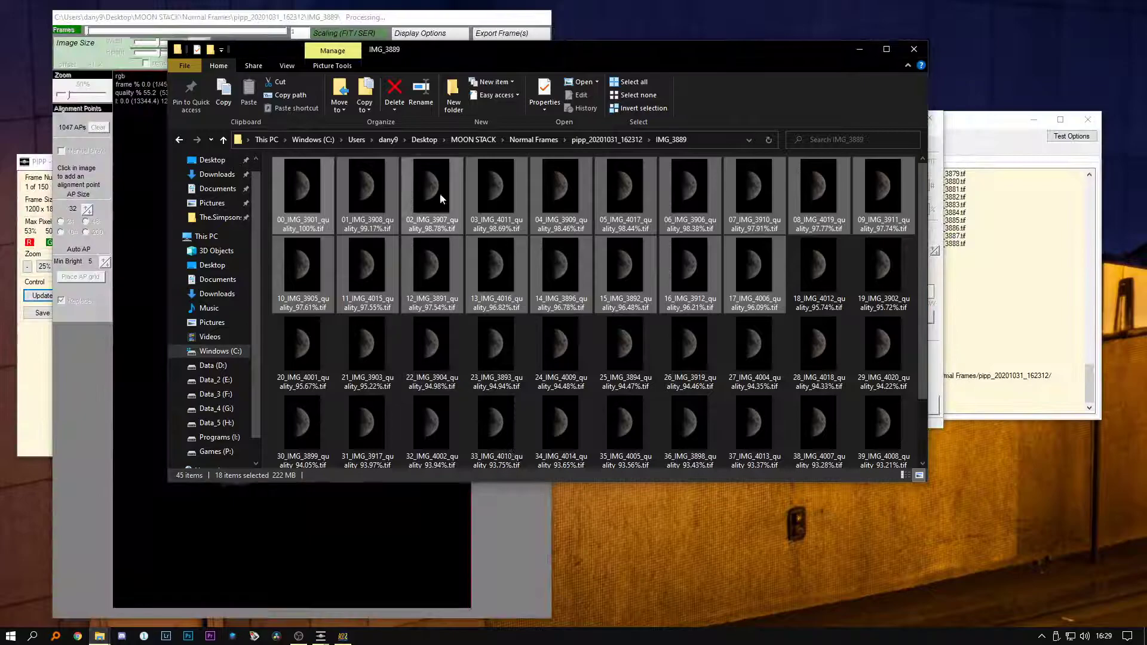
{"action": "left_click", "coordinate": [606, 139]}
{"action": "double_click", "coordinate": [309, 177]}
{"action": "double_click", "coordinate": [317, 182]}
{"action": "scroll", "coordinate": [615, 289], "scroll_direction": "up", "scroll_amount": 1}
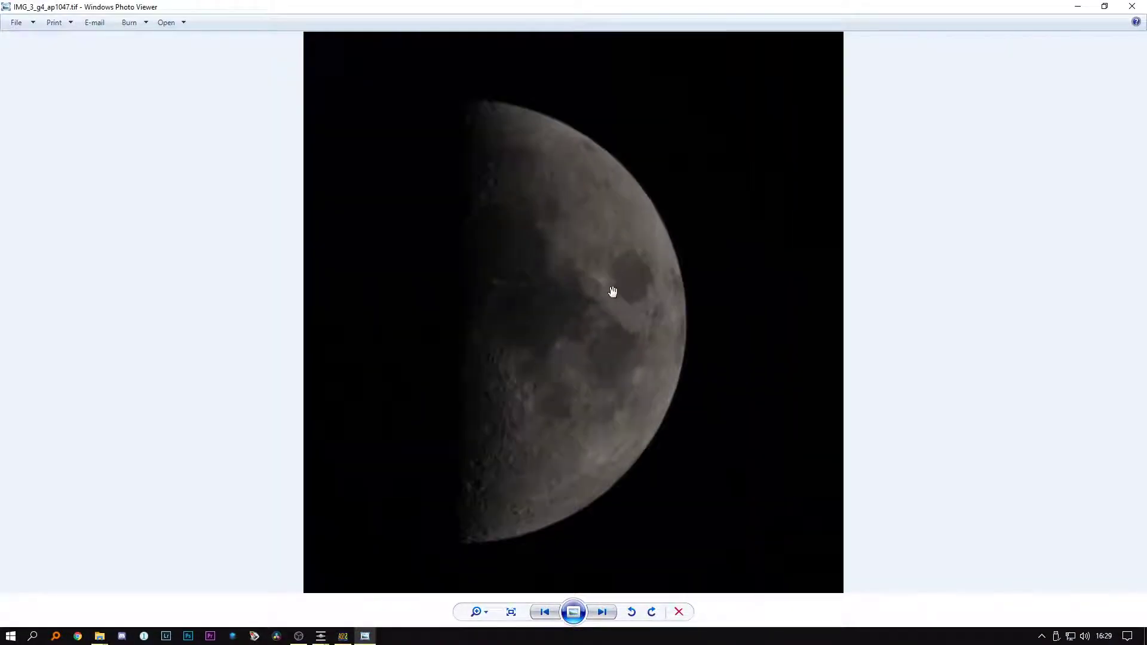
{"action": "scroll", "coordinate": [566, 320], "scroll_direction": "up", "scroll_amount": 1}
{"action": "left_click_drag", "start_coordinate": [568, 346], "coordinate": [638, 324]}
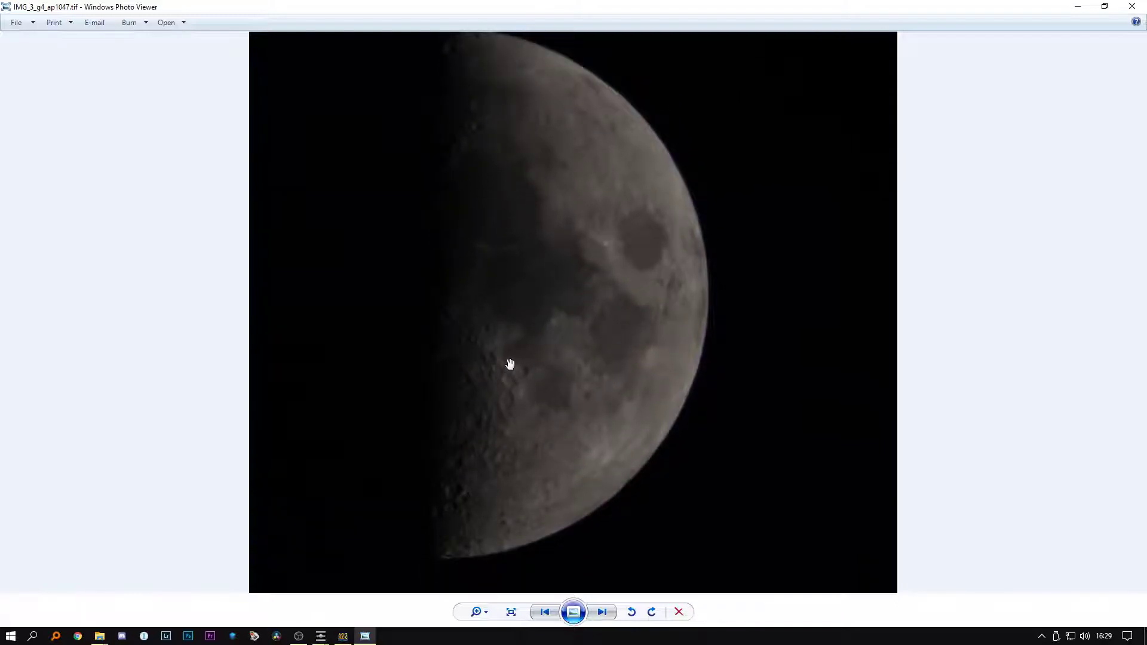
{"action": "scroll", "coordinate": [522, 357], "scroll_direction": "down", "scroll_amount": 1}
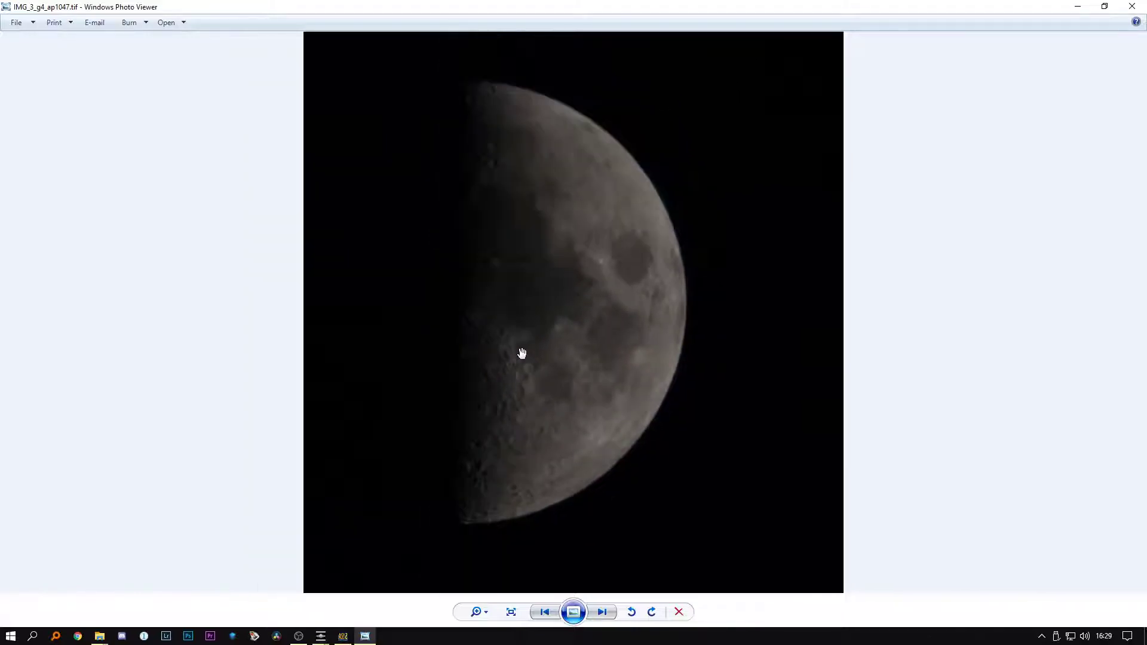
Examine the crater detail of the sharpened stack IMG_3_g4_ap1047_conv.tif at different magnifications and close the image
{"action": "left_click", "coordinate": [614, 610]}
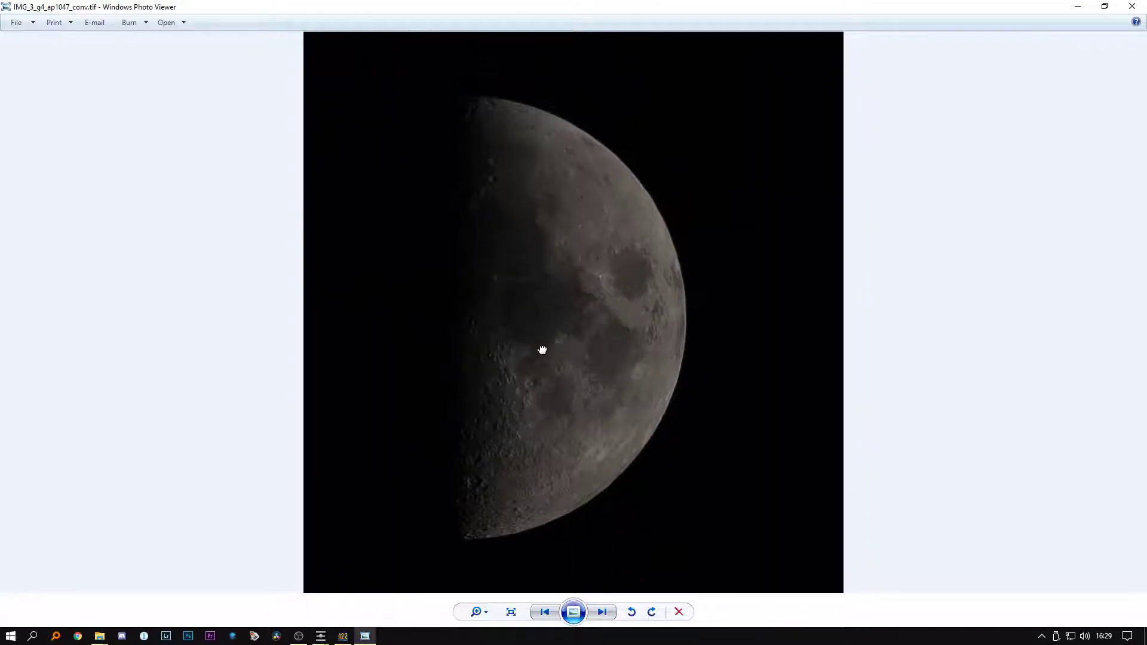
{"action": "scroll", "coordinate": [538, 389], "scroll_direction": "up", "scroll_amount": 1}
{"action": "scroll", "coordinate": [509, 390], "scroll_direction": "down", "scroll_amount": 1}
{"action": "left_click", "coordinate": [1077, 6]}
{"action": "left_click", "coordinate": [357, 192]}
{"action": "left_click", "coordinate": [365, 635]}
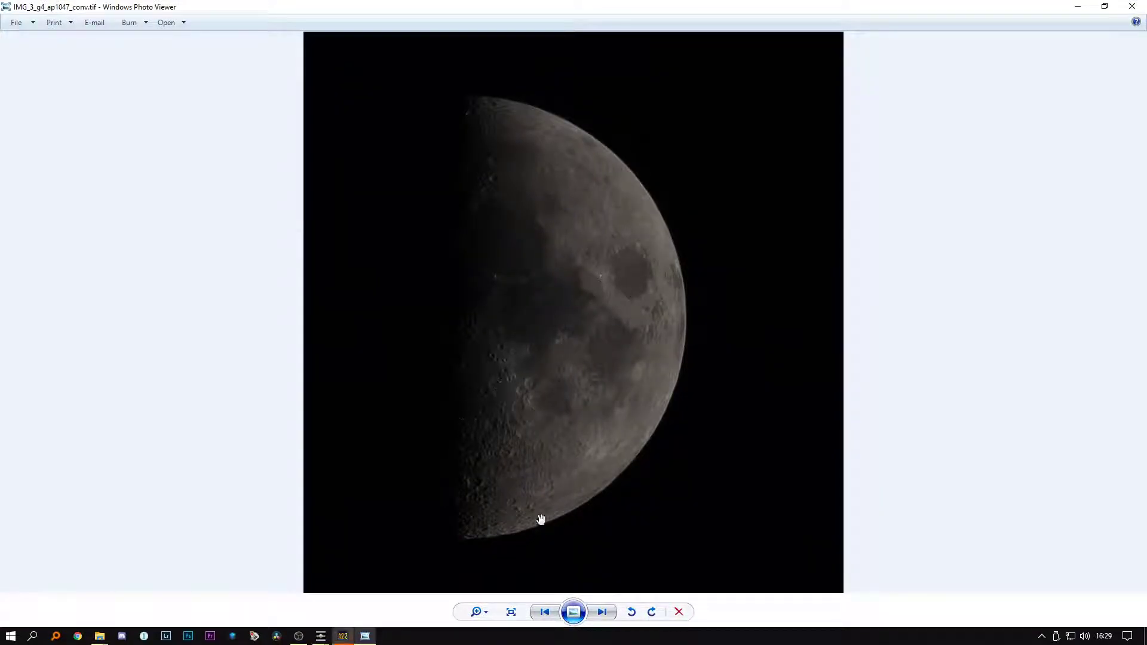
{"action": "scroll", "coordinate": [574, 292], "scroll_direction": "up", "scroll_amount": 1}
{"action": "scroll", "coordinate": [574, 292], "scroll_direction": "down", "scroll_amount": 2}
{"action": "scroll", "coordinate": [535, 380], "scroll_direction": "up", "scroll_amount": 2}
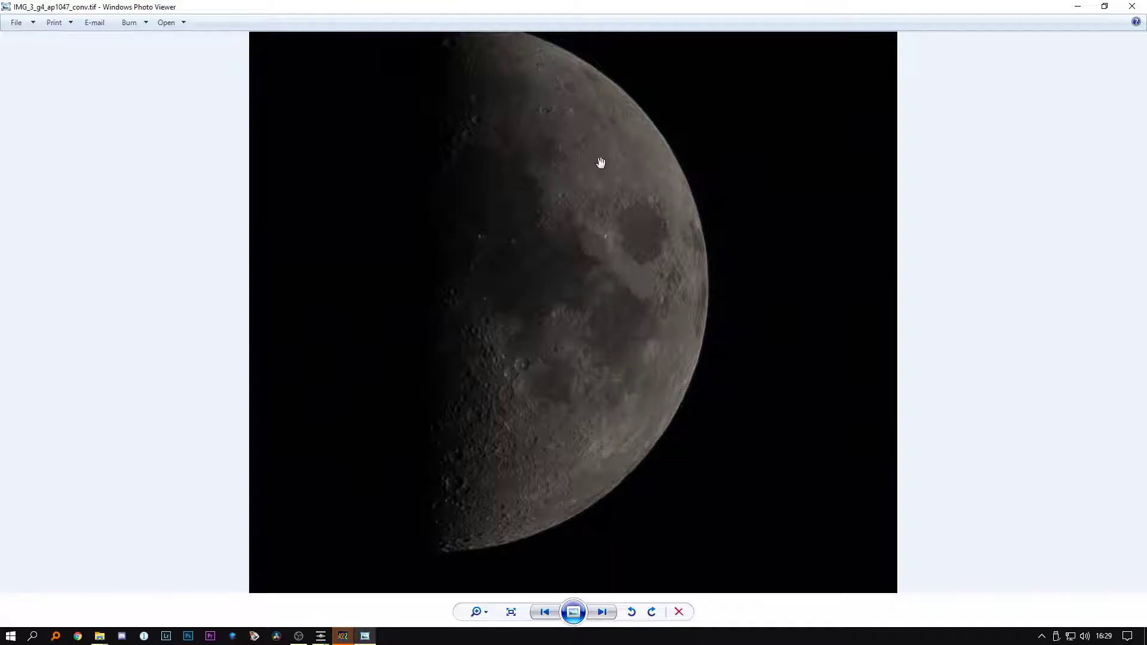
{"action": "left_click", "coordinate": [1132, 6]}
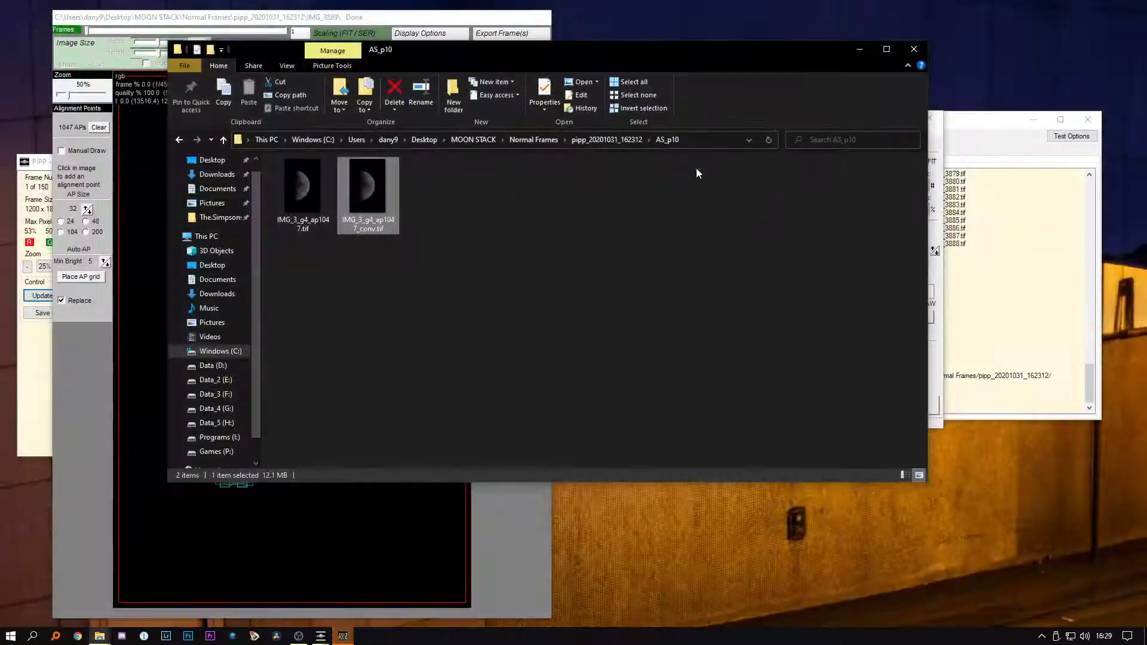
{"action": "left_click", "coordinate": [940, 272]}
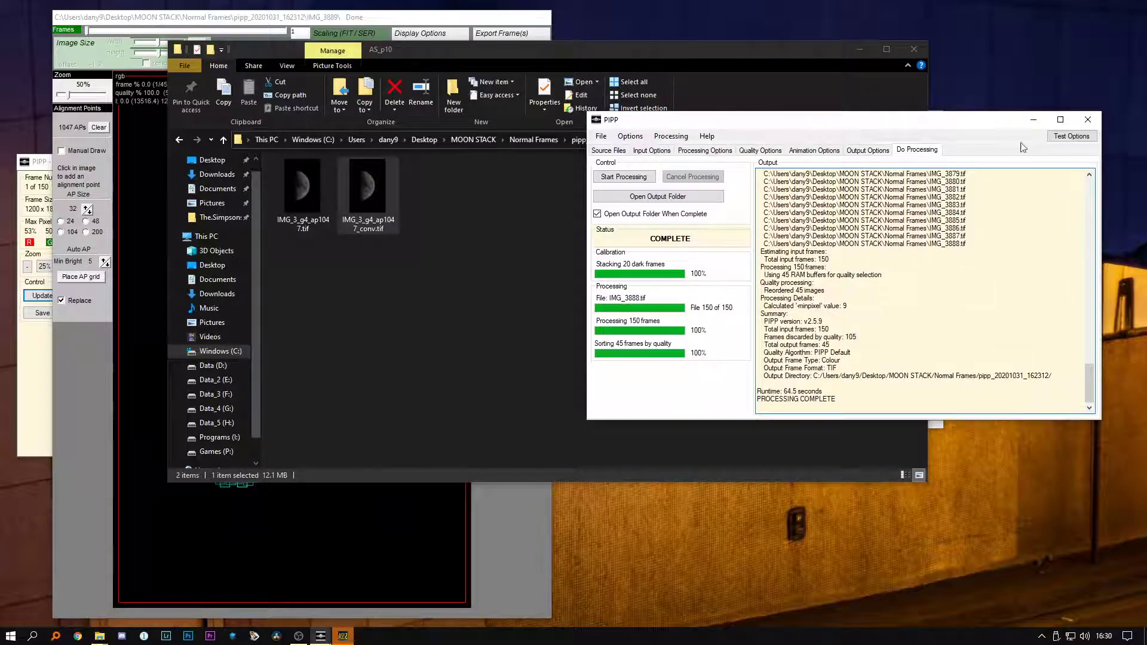
Close PIPP and return through AutoStakkert to the AS_p10 folder window in File Explorer
{"action": "left_click", "coordinate": [1088, 120]}
{"action": "left_click", "coordinate": [321, 636]}
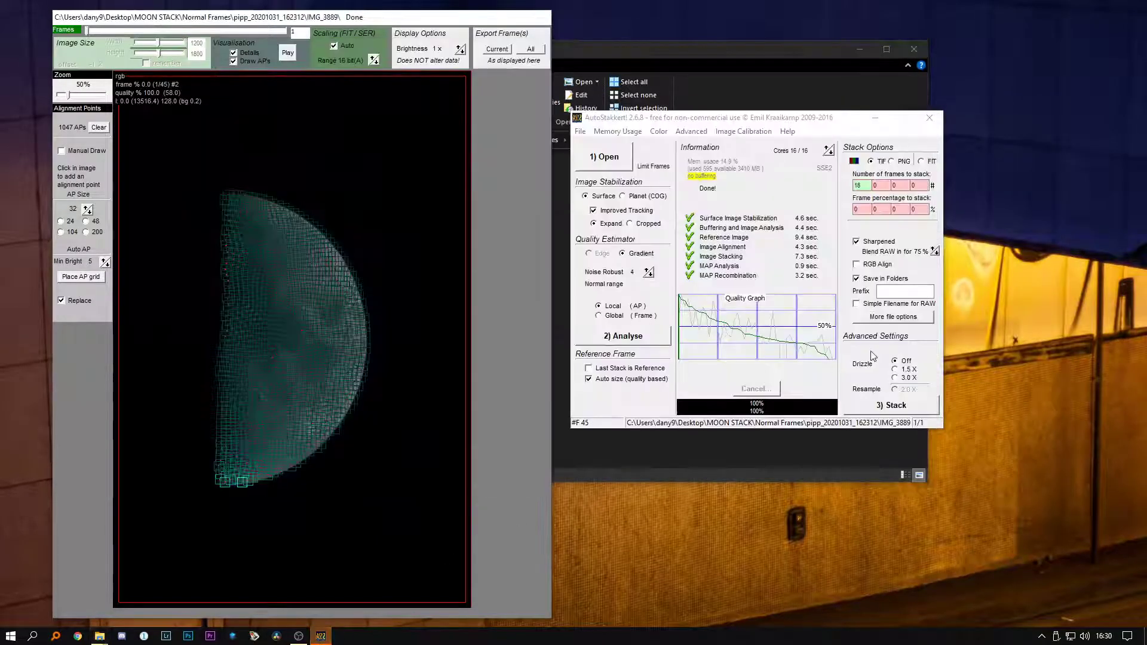
{"action": "left_click", "coordinate": [663, 50]}
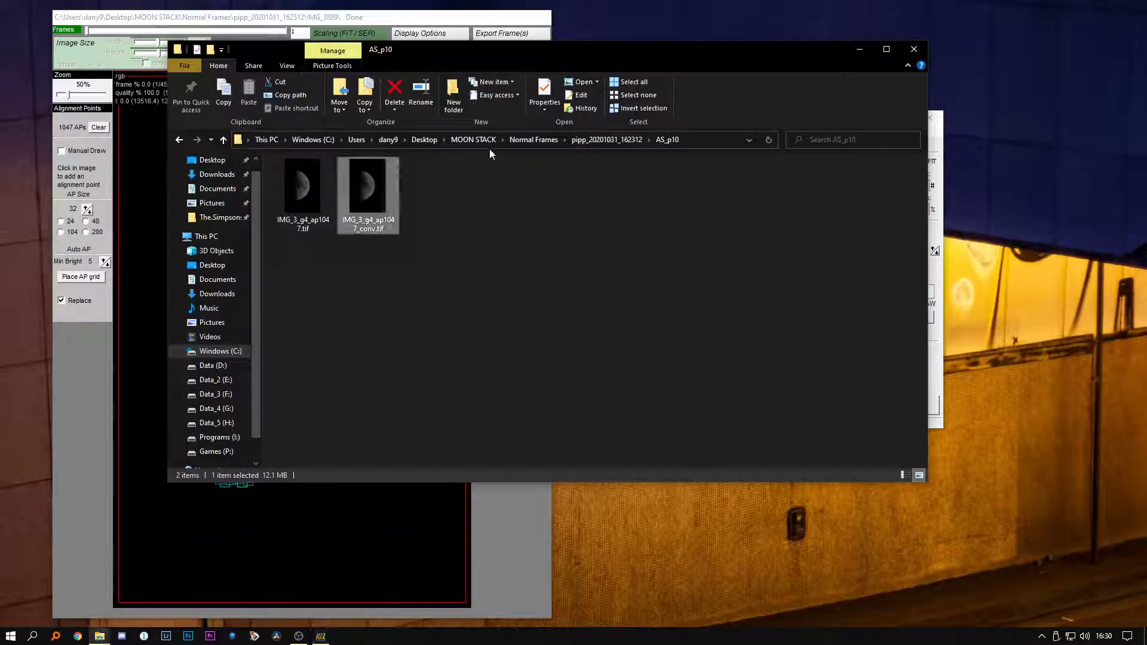
View the stacked image in the AS_f18 folder and its sharpened version IMG_3_g4_ap1047_conv.tif, examining the lunar detail at closer magnification
{"action": "left_click", "coordinate": [606, 140]}
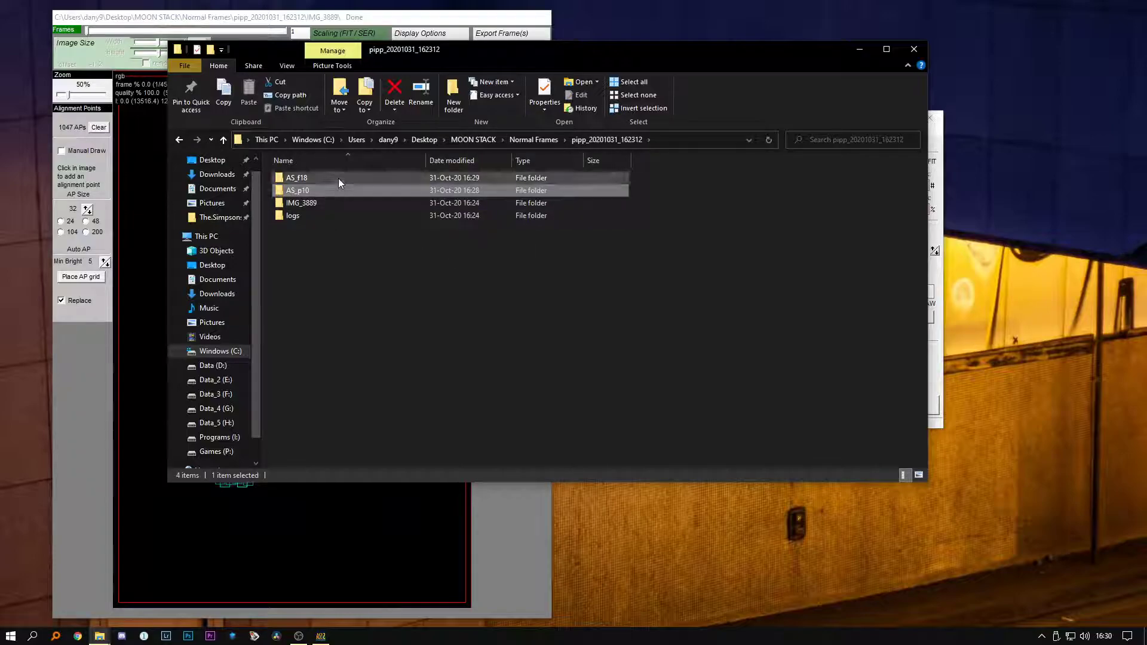
{"action": "left_click", "coordinate": [308, 178]}
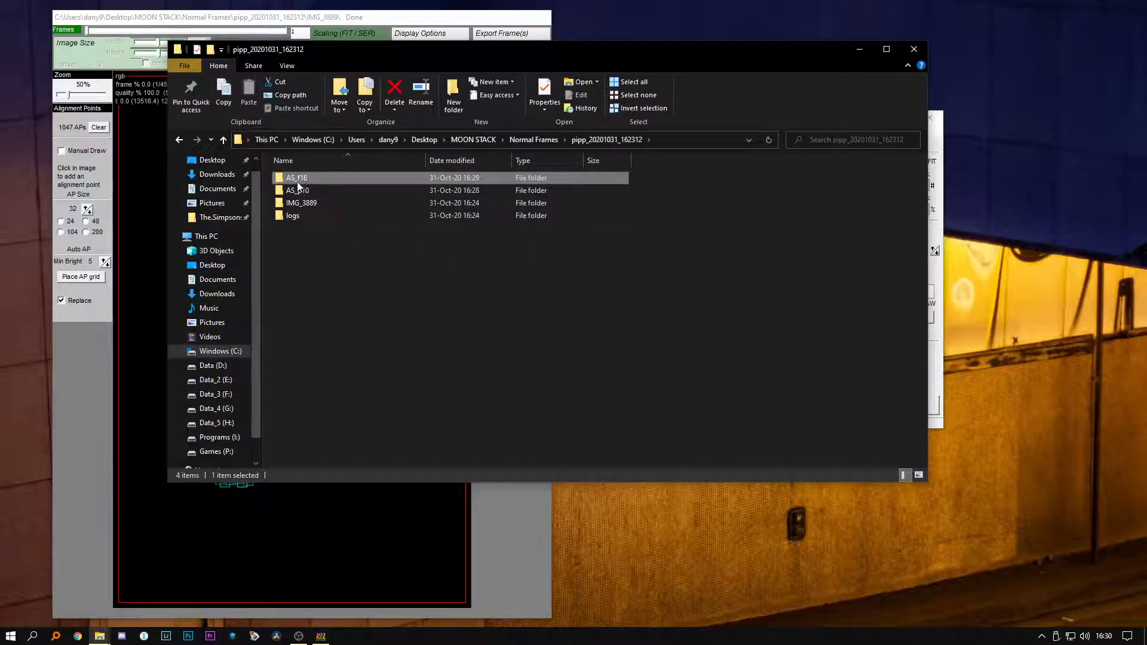
{"action": "double_click", "coordinate": [309, 180]}
{"action": "double_click", "coordinate": [325, 182]}
{"action": "key", "text": "Right"}
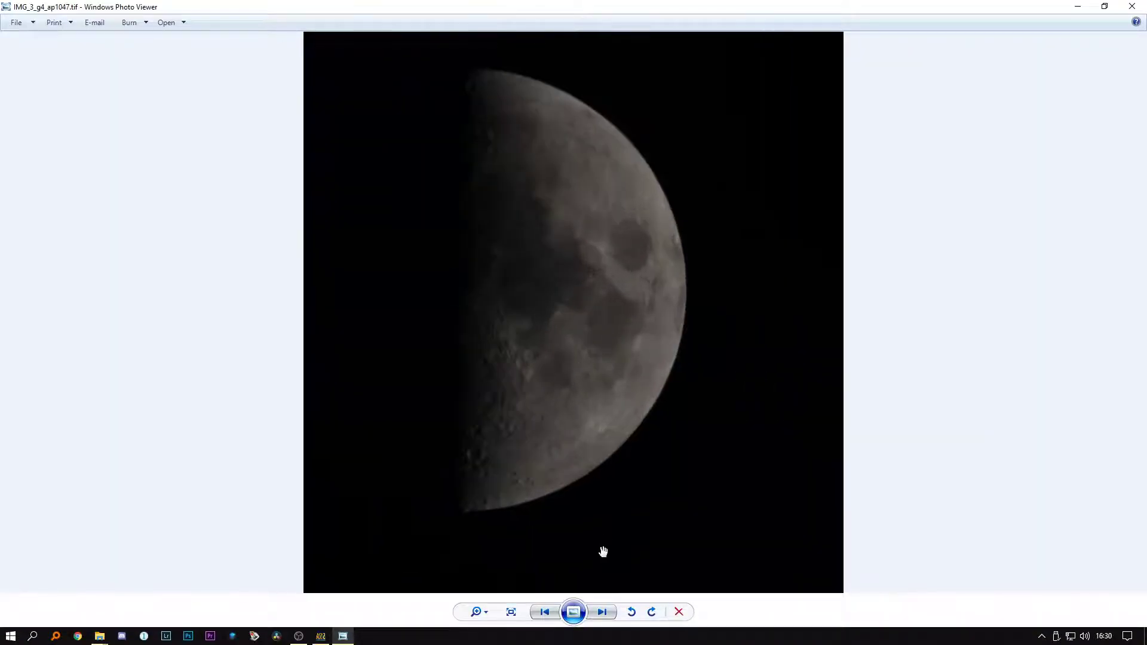
{"action": "scroll", "coordinate": [538, 351], "scroll_direction": "up", "scroll_amount": 2}
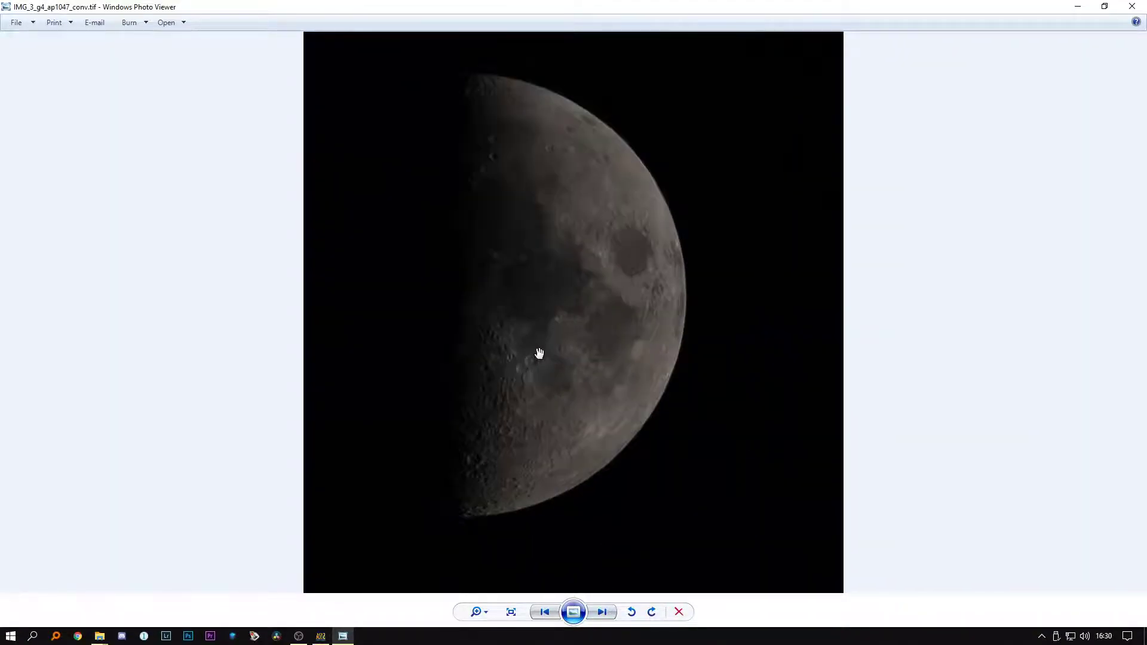
{"action": "scroll", "coordinate": [538, 353], "scroll_direction": "down", "scroll_amount": 1}
{"action": "scroll", "coordinate": [567, 392], "scroll_direction": "up", "scroll_amount": 1}
{"action": "left_click_drag", "start_coordinate": [553, 318], "coordinate": [561, 346]}
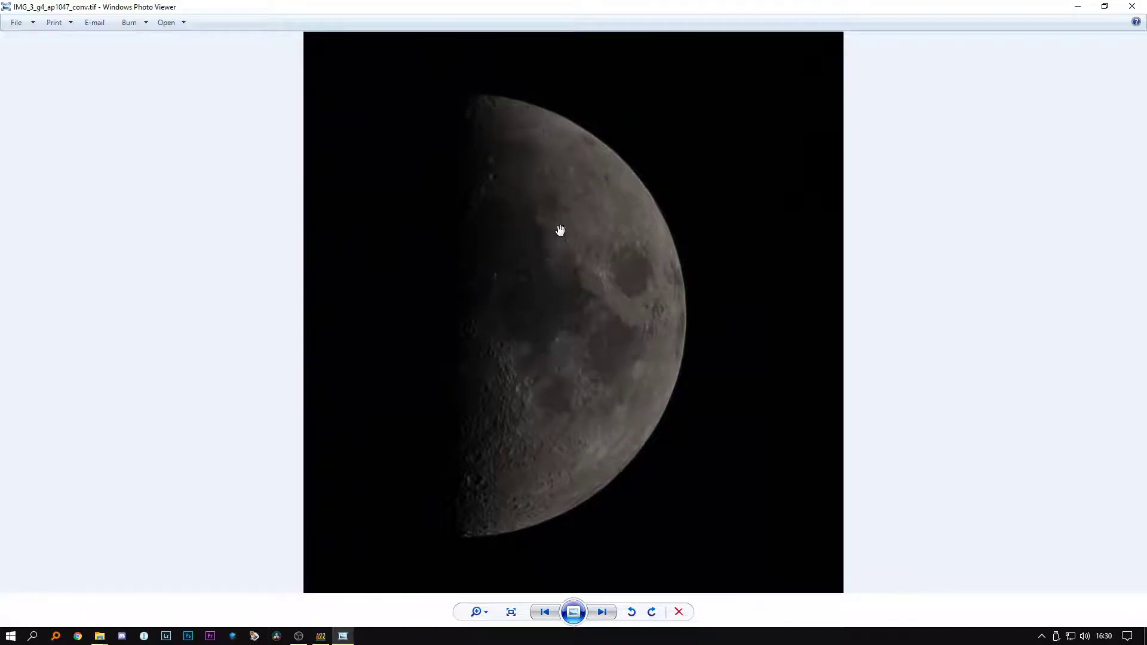
{"action": "left_click", "coordinate": [1077, 6]}
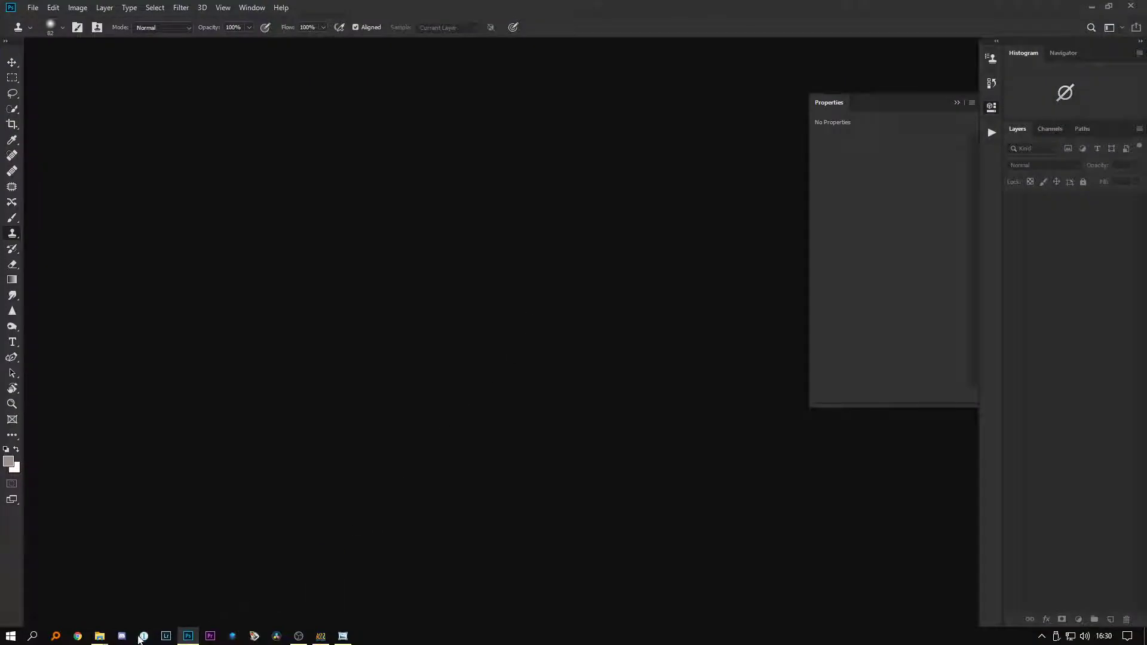
Open the sharpened stack IMG_3_g4_ap1047_conv.tif from the AS_f18 folder in Photoshop
{"action": "mouse_move", "coordinate": [104, 638]}
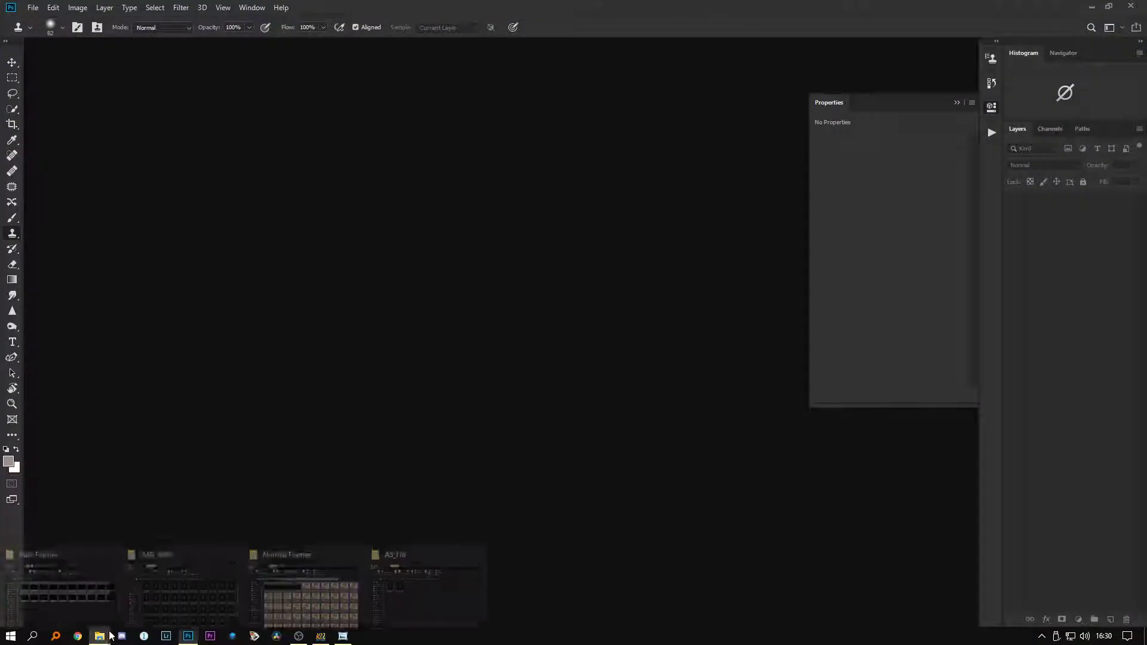
{"action": "left_click", "coordinate": [396, 595]}
{"action": "left_click_drag", "start_coordinate": [388, 194], "coordinate": [145, 277]}
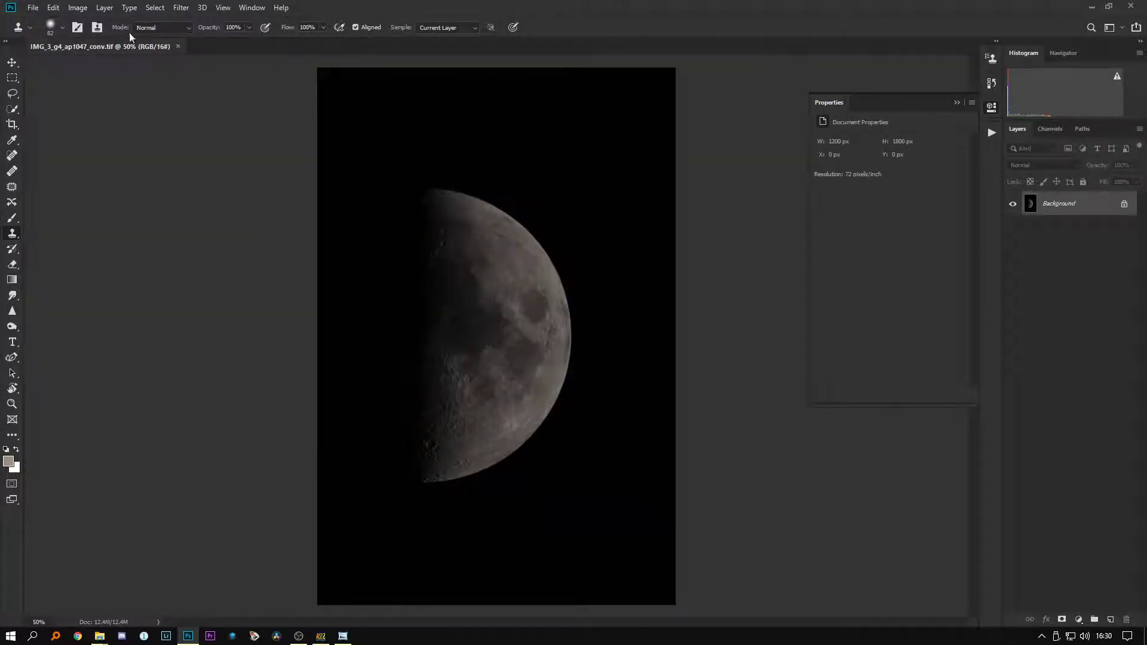
Rotate the moon image 90° counter clockwise and collapse the document properties
{"action": "left_click", "coordinate": [105, 8]}
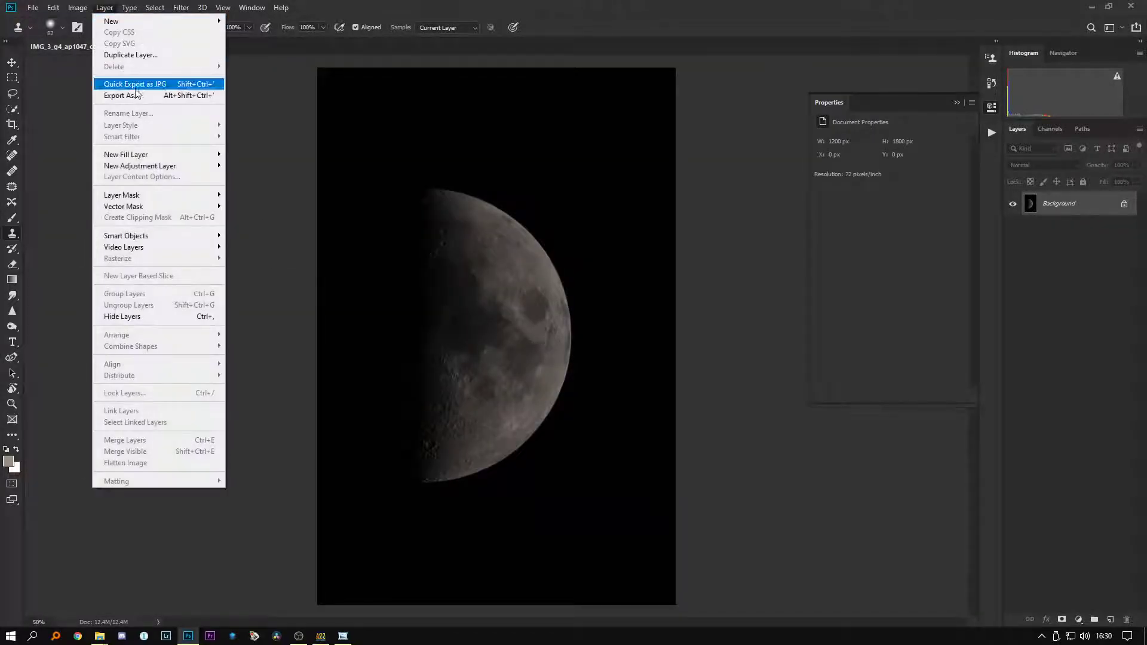
{"action": "left_click", "coordinate": [78, 8]}
{"action": "mouse_move", "coordinate": [152, 122]}
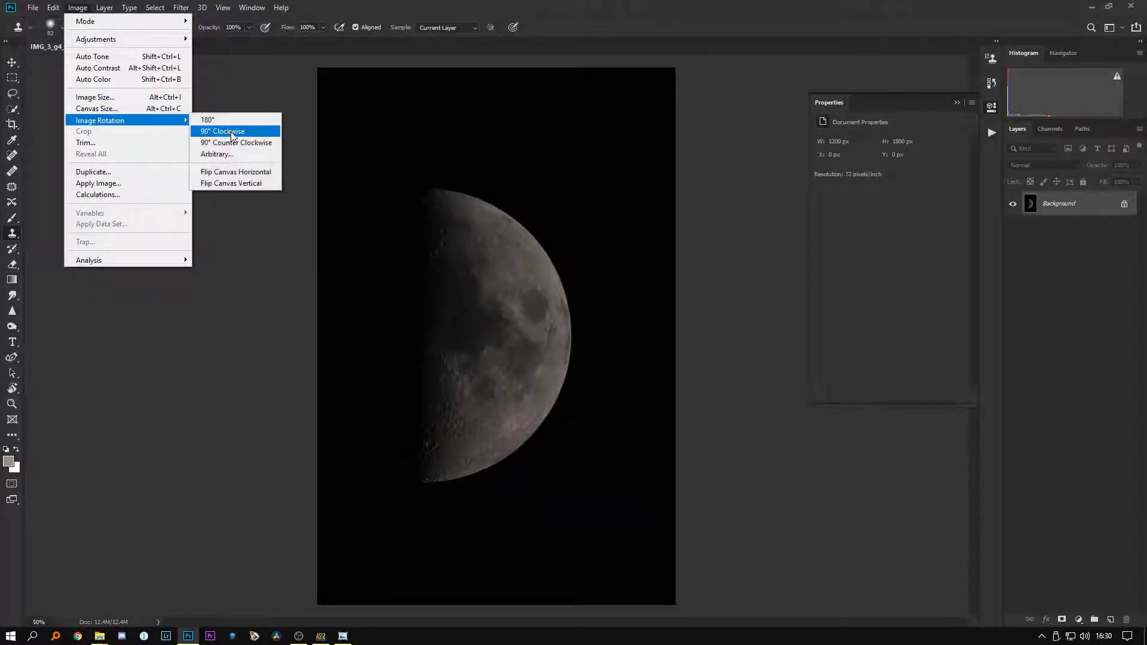
{"action": "left_click", "coordinate": [233, 143]}
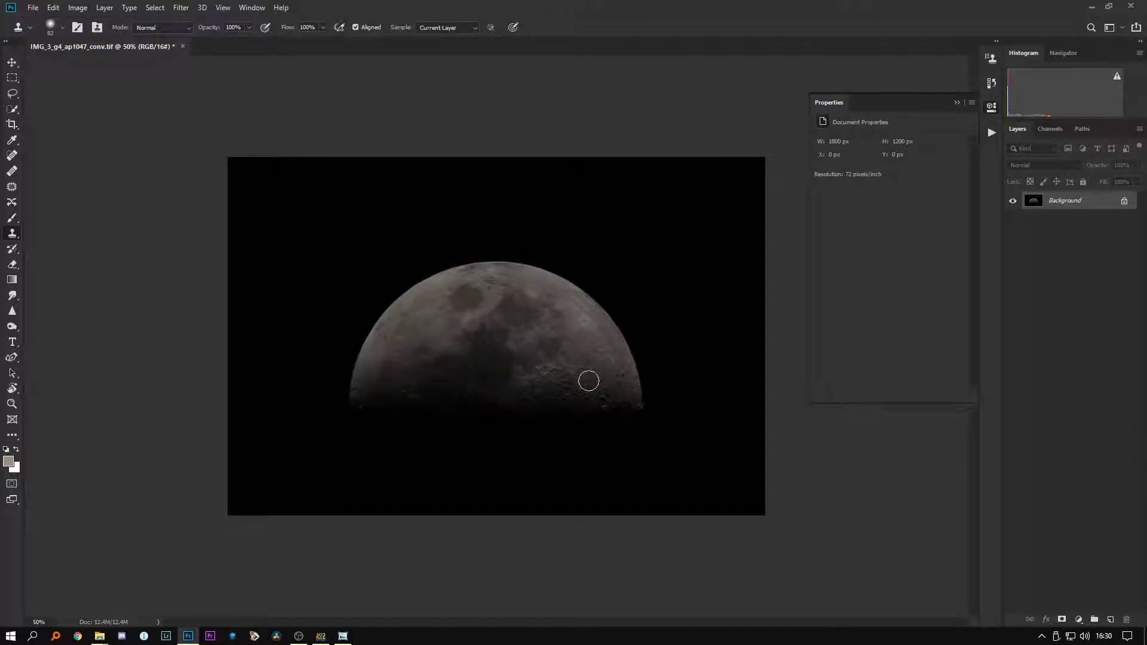
{"action": "scroll", "coordinate": [592, 382], "scroll_direction": "up", "scroll_amount": 2}
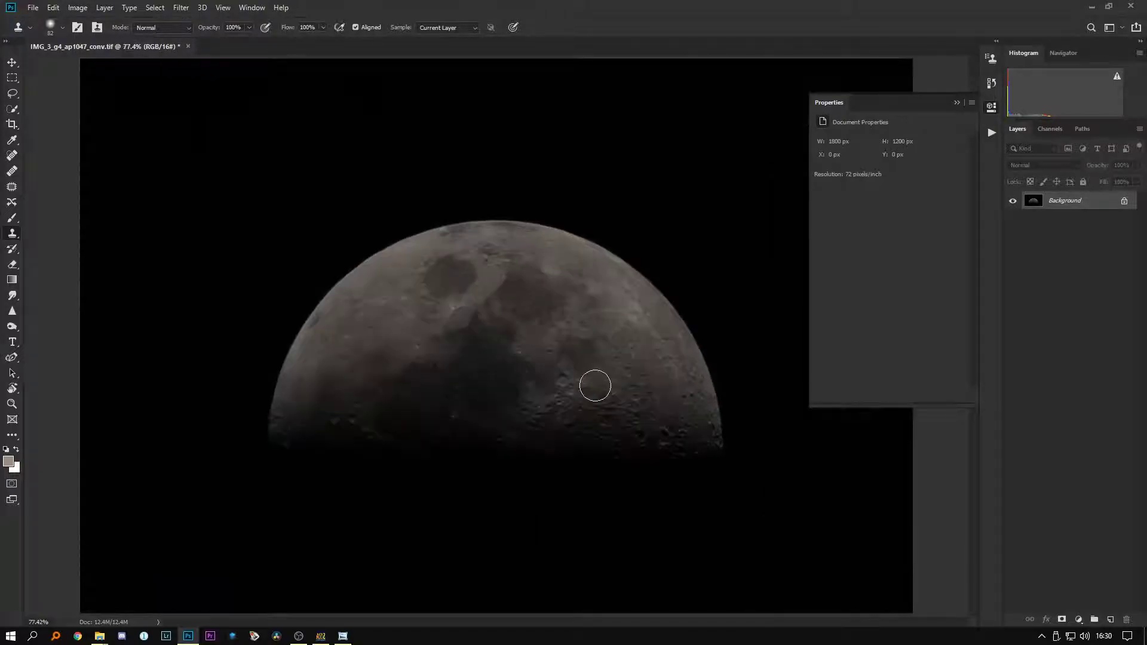
{"action": "left_click", "coordinate": [957, 103]}
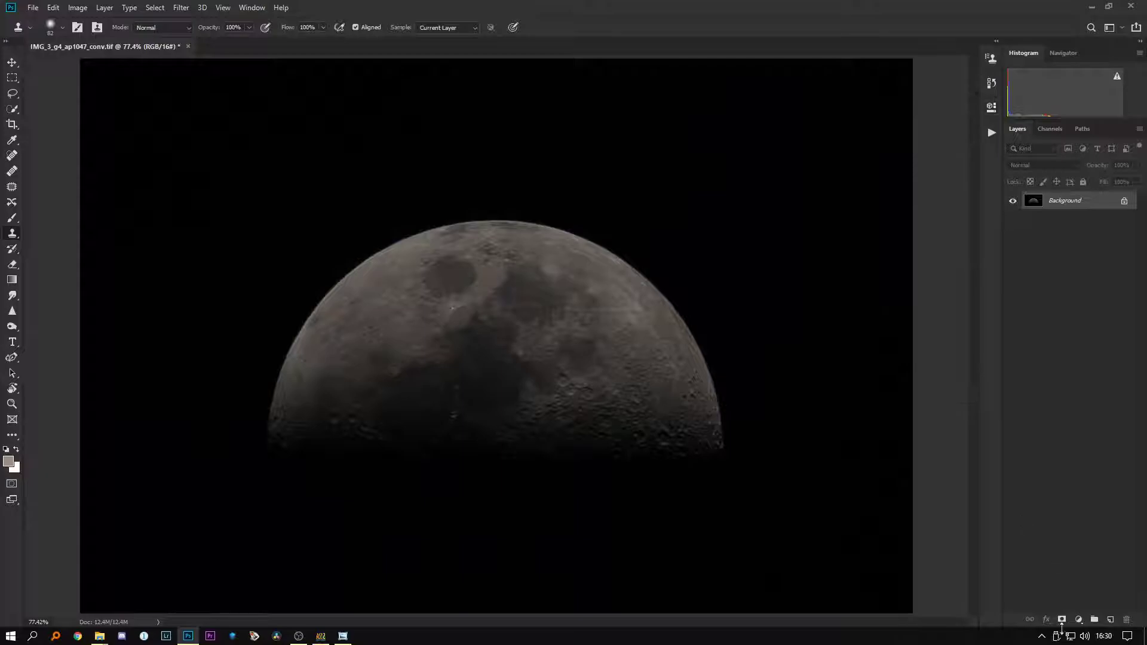
Apply the Camera Raw Filter with Clarity +13 and Highlights +22, and save and close the moon image
{"action": "left_click", "coordinate": [181, 7]}
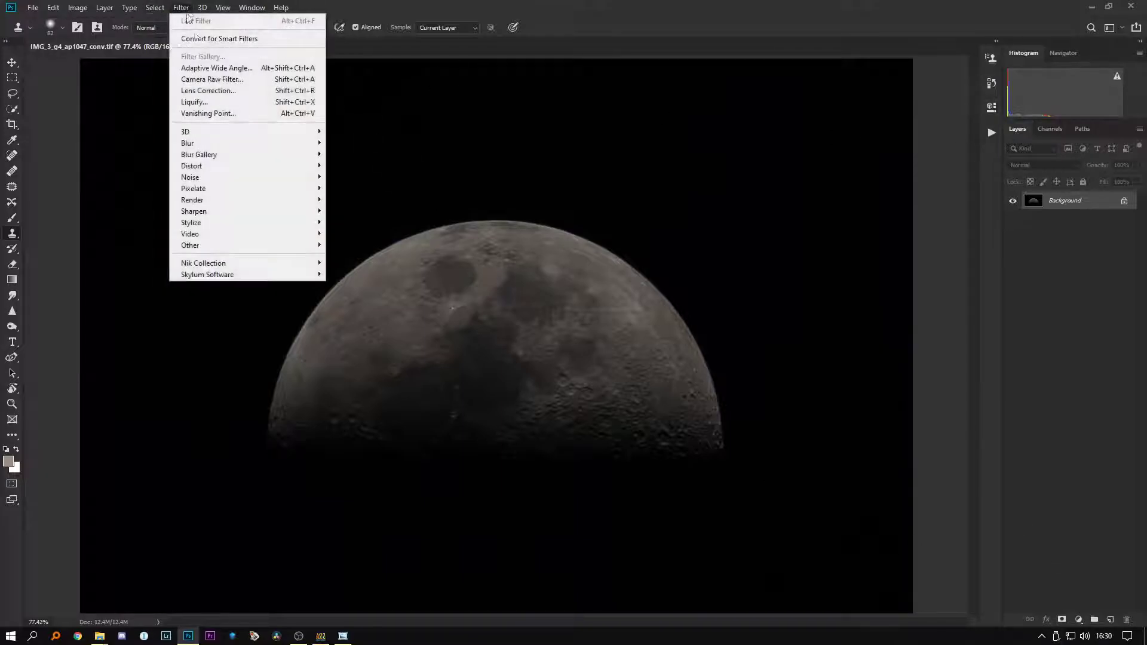
{"action": "left_click", "coordinate": [232, 79]}
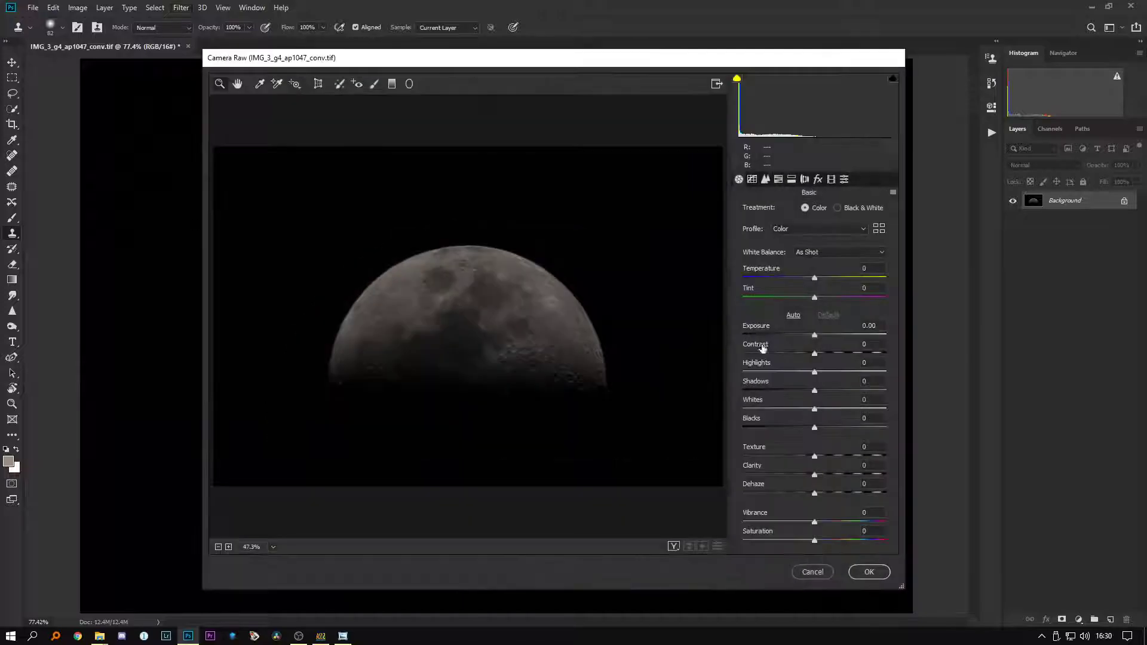
{"action": "left_click_drag", "start_coordinate": [825, 477], "coordinate": [823, 475]}
{"action": "left_click_drag", "start_coordinate": [830, 372], "coordinate": [833, 371]}
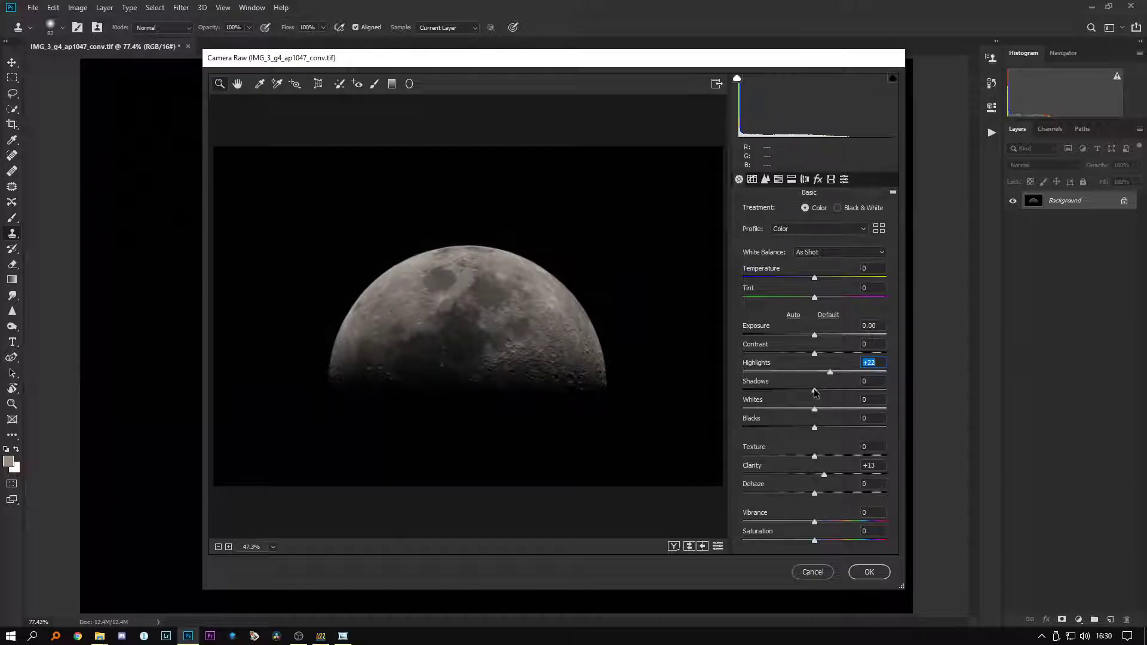
{"action": "left_click", "coordinate": [869, 572]}
{"action": "key", "text": "ctrl+s"}
{"action": "key", "text": "ctrl+w"}
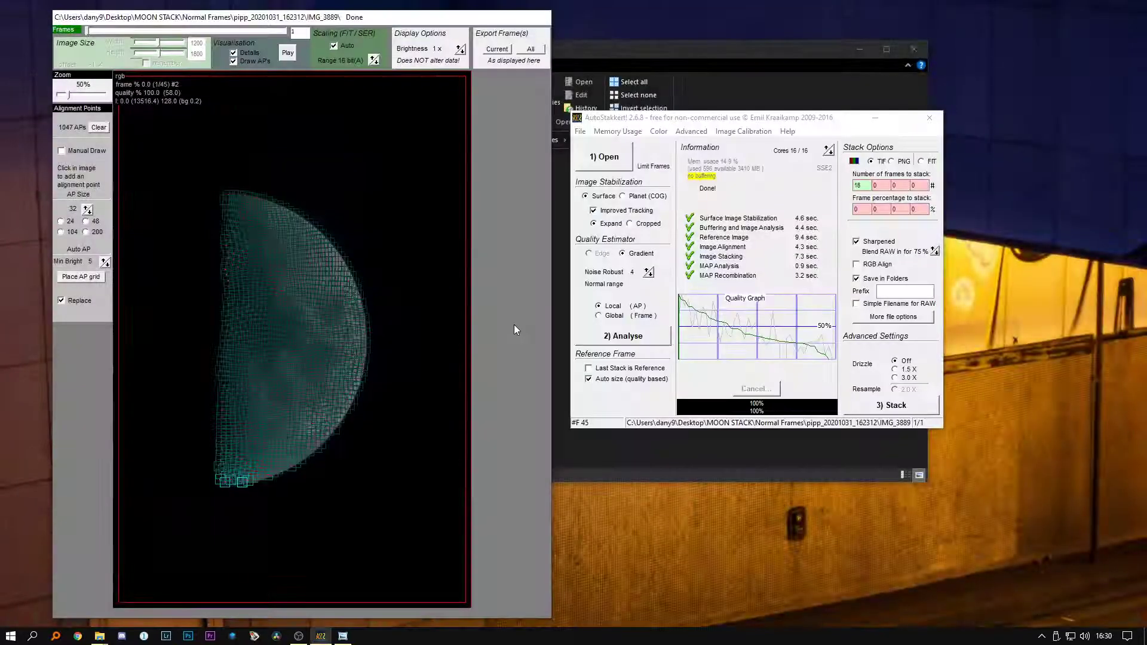
View the edited IMG_3_g4_ap1047_conv.tif from the AS_f18 folder in Windows Photo Viewer
{"action": "mouse_move", "coordinate": [105, 638]}
{"action": "left_click", "coordinate": [417, 561]}
{"action": "left_click", "coordinate": [369, 193]}
{"action": "double_click", "coordinate": [369, 192]}
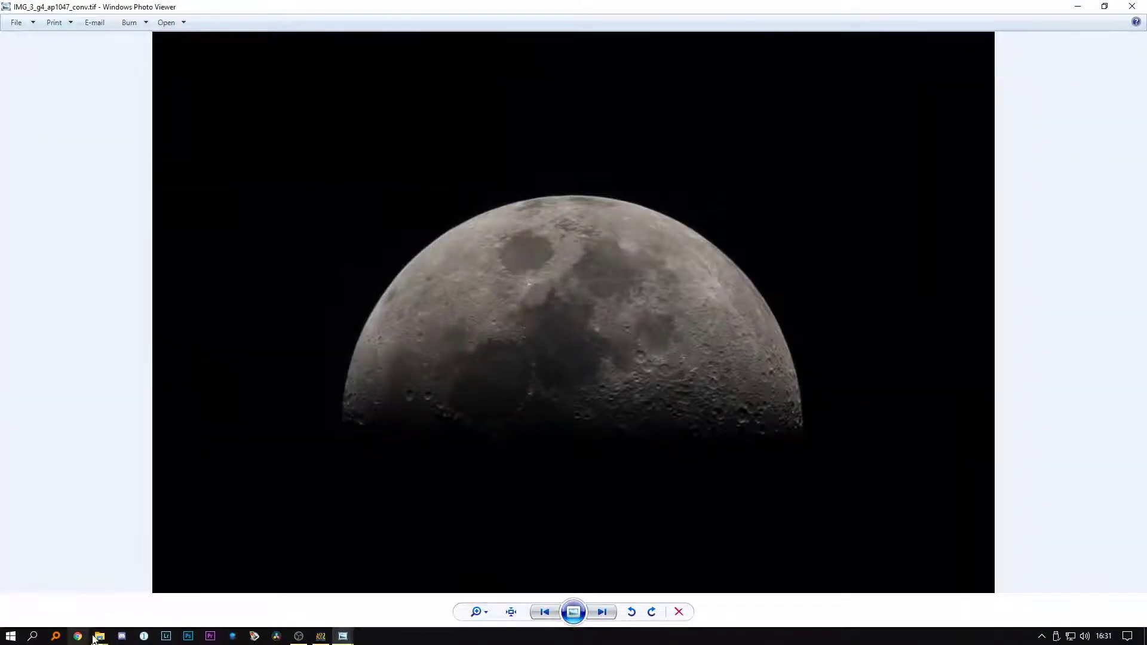
Open the unprocessed frame IMG_3871.tif from the Normal Frames folder and examine its crater detail up close
{"action": "mouse_move", "coordinate": [97, 638]}
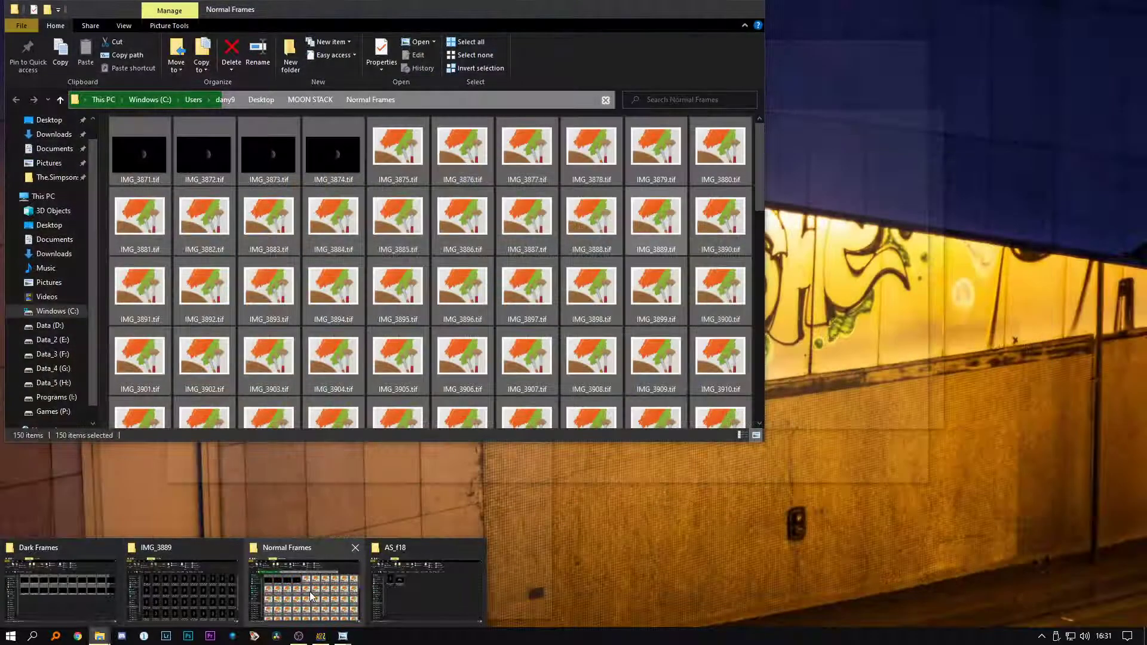
{"action": "left_click", "coordinate": [309, 591]}
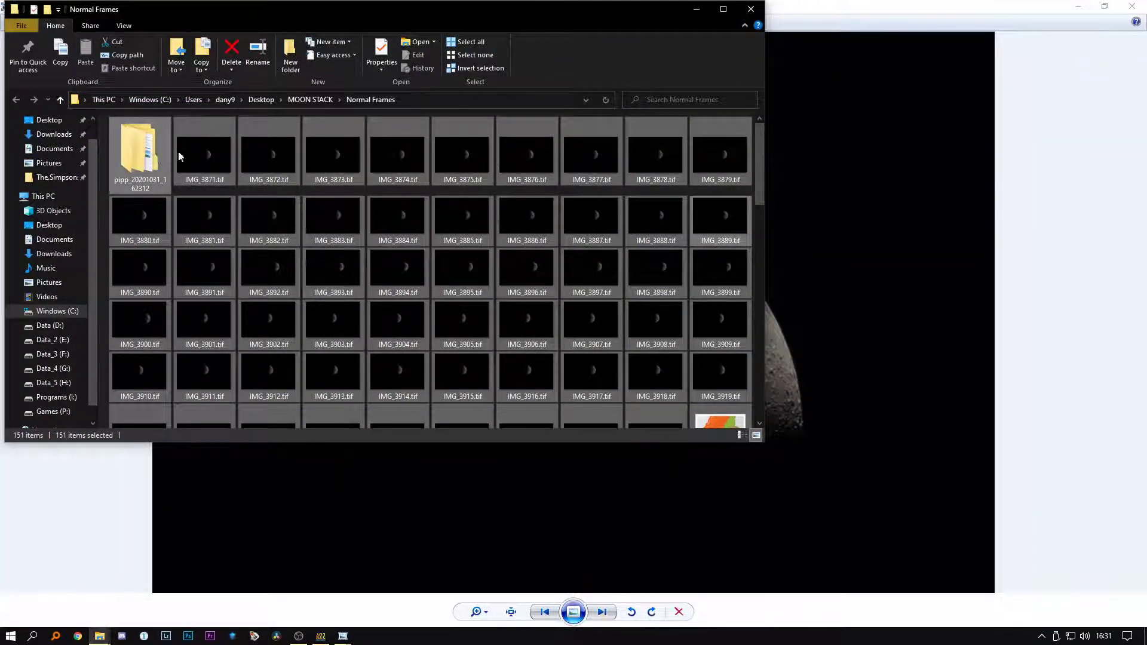
{"action": "double_click", "coordinate": [203, 152]}
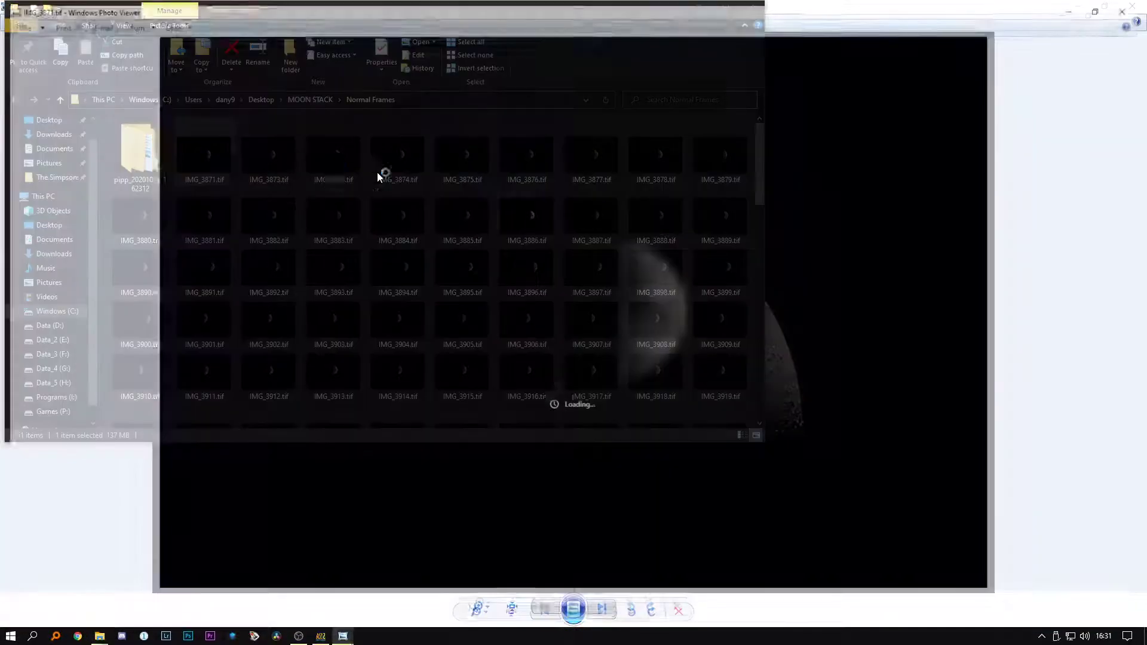
{"action": "scroll", "coordinate": [663, 332], "scroll_direction": "up", "scroll_amount": 6}
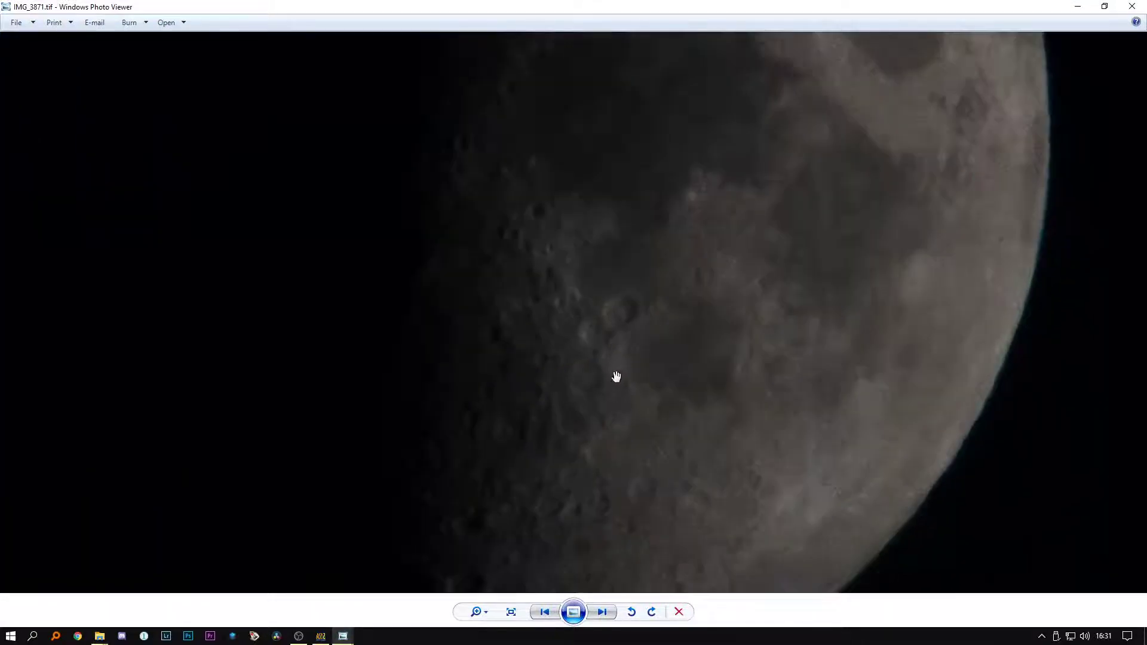
{"action": "scroll", "coordinate": [624, 312], "scroll_direction": "down", "scroll_amount": 1}
Arrange IMG_3871.tif and the edited stack side by side and compare their sharpness
{"action": "left_click_drag", "start_coordinate": [814, 10], "coordinate": [3, 187]}
{"action": "left_click", "coordinate": [956, 185]}
{"action": "mouse_move", "coordinate": [445, 410]}
{"action": "left_mouse_down"}
{"action": "mouse_move", "coordinate": [191, 215]}
{"action": "mouse_move", "coordinate": [468, 323]}
{"action": "mouse_move", "coordinate": [455, 419]}
{"action": "left_mouse_up"}
{"action": "scroll", "coordinate": [997, 377], "scroll_direction": "up", "scroll_amount": 1}
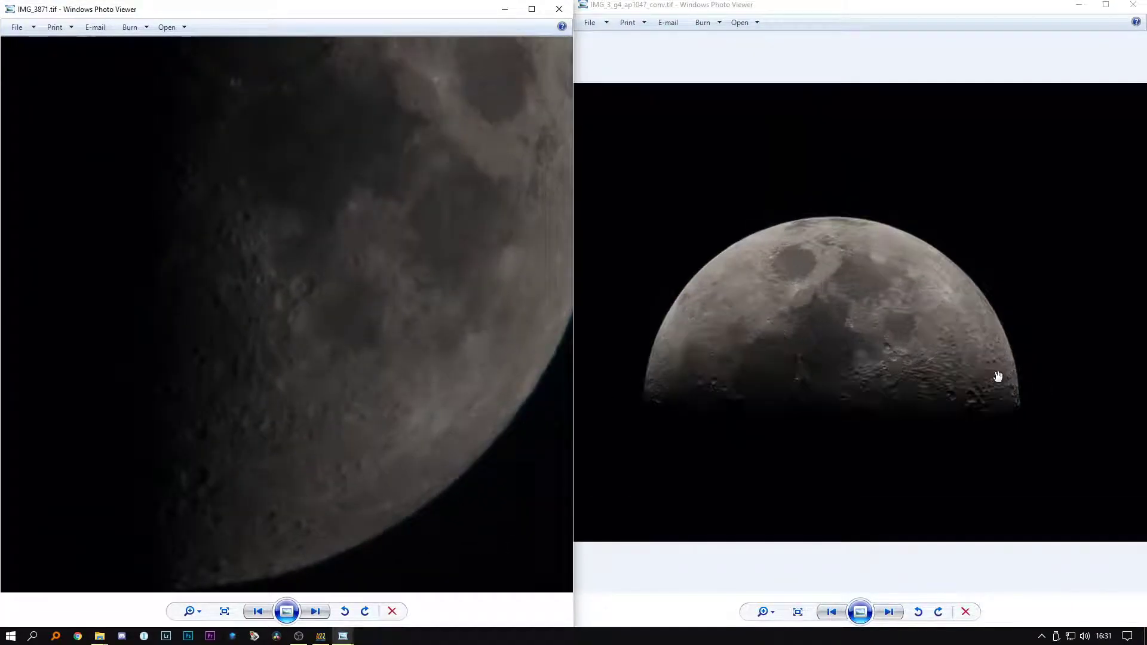
{"action": "left_click_drag", "start_coordinate": [741, 346], "coordinate": [816, 351]}
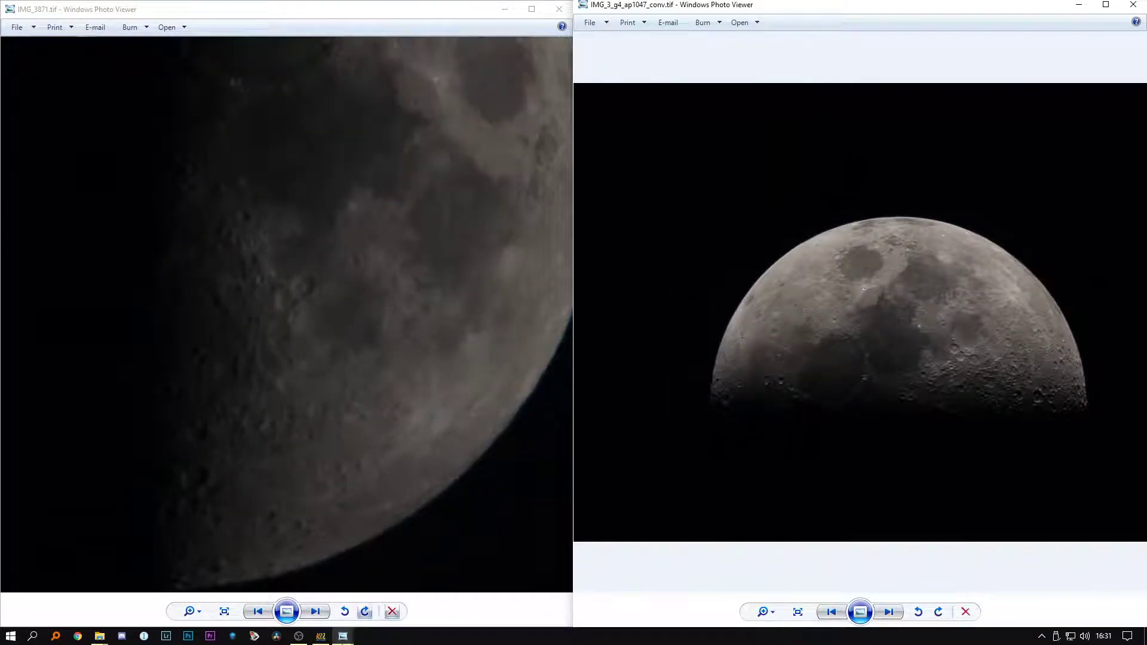
{"action": "left_click", "coordinate": [321, 636]}
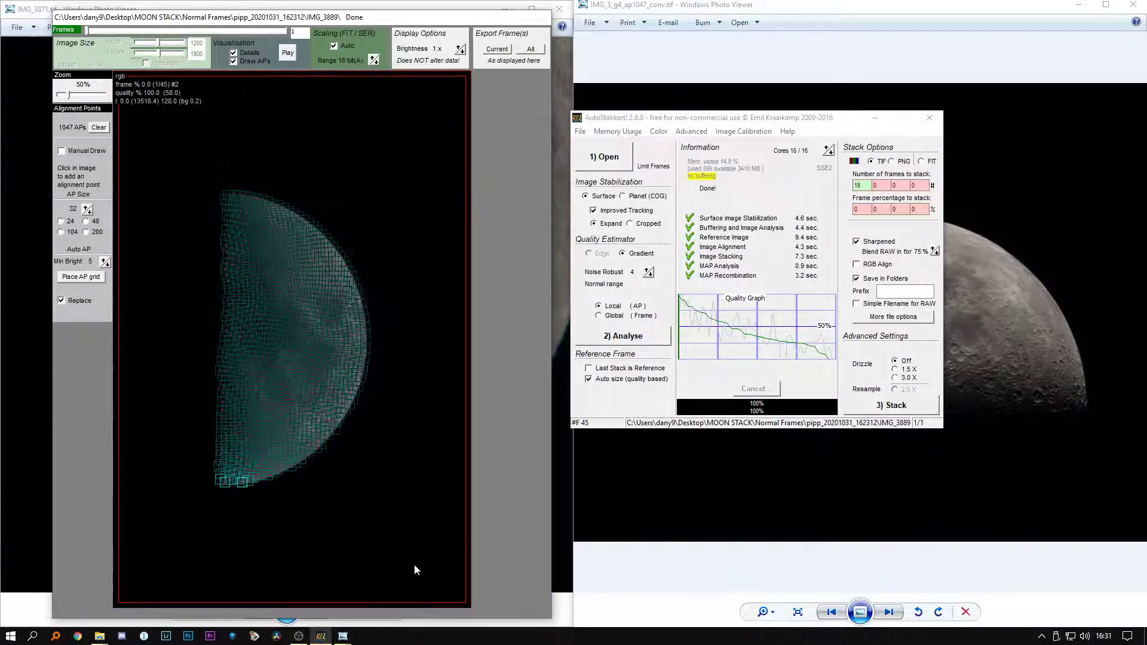
{"action": "left_click", "coordinate": [301, 636]}
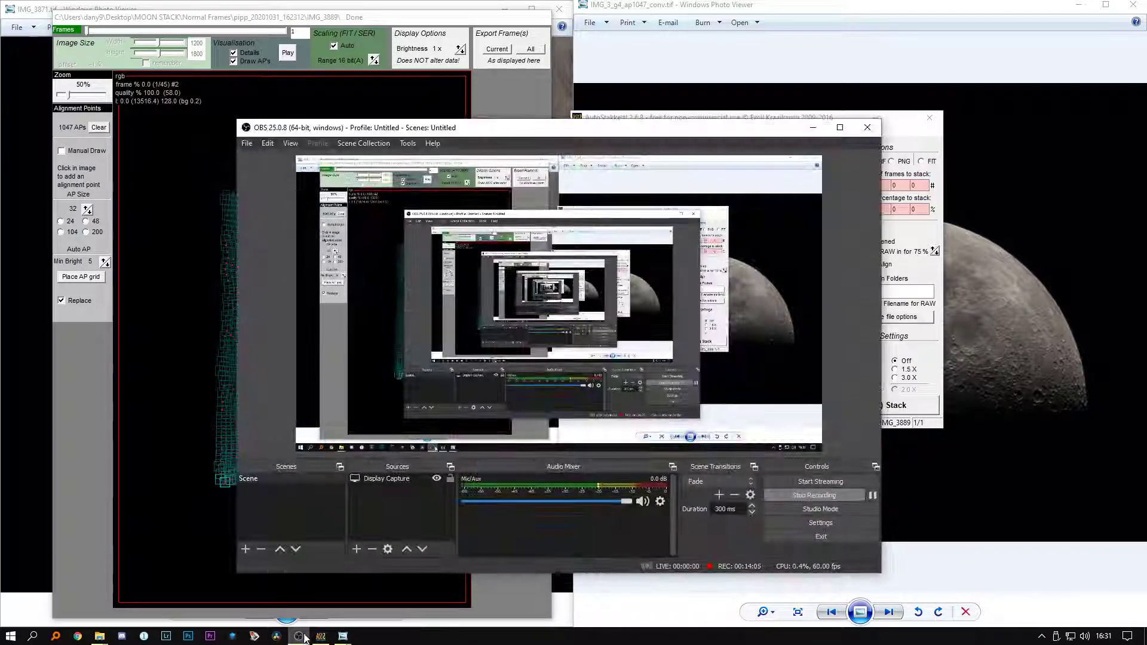